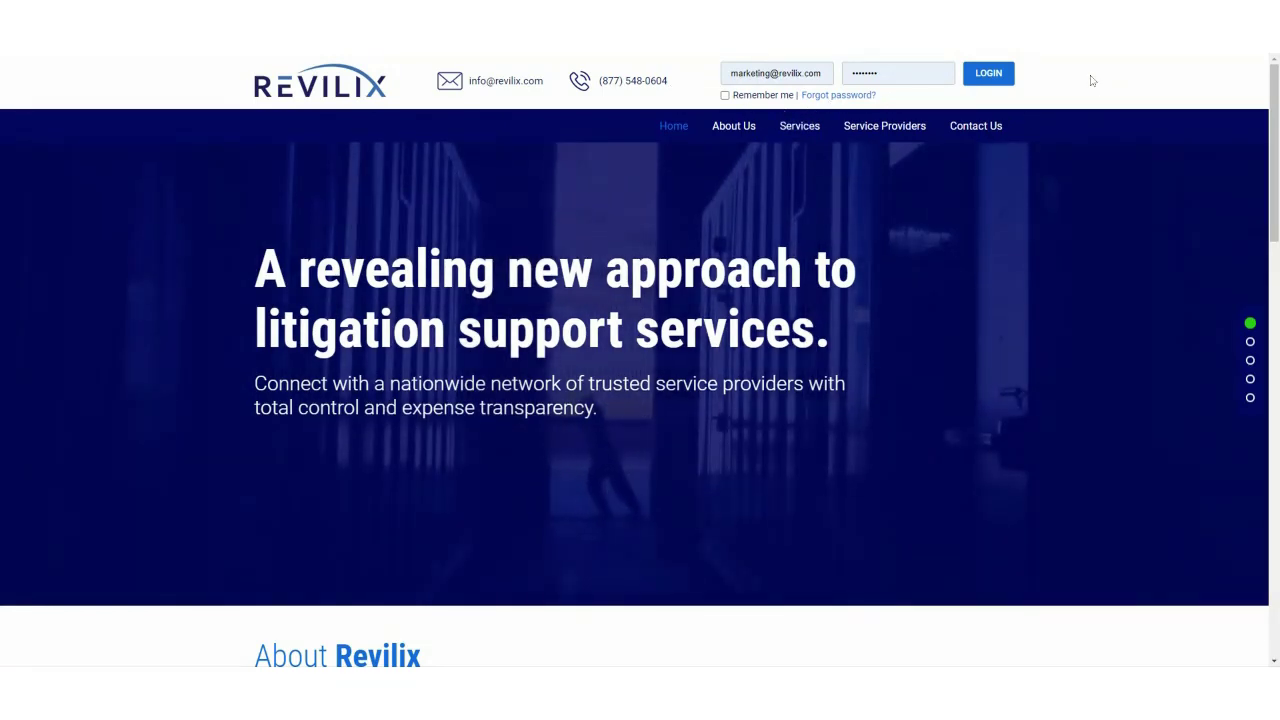
# Log in to the client account and set the job order history to show 100 entries
pyautogui.click(993, 80)
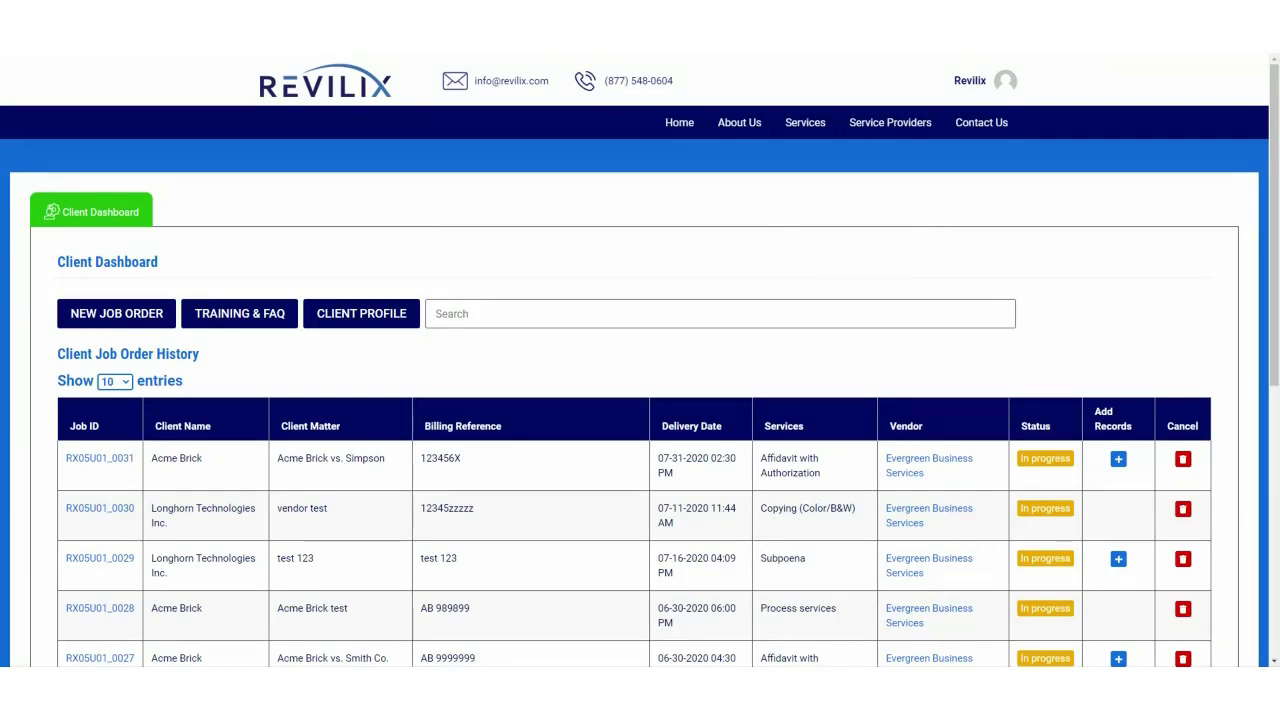
pyautogui.scroll(-2, 958, 352)
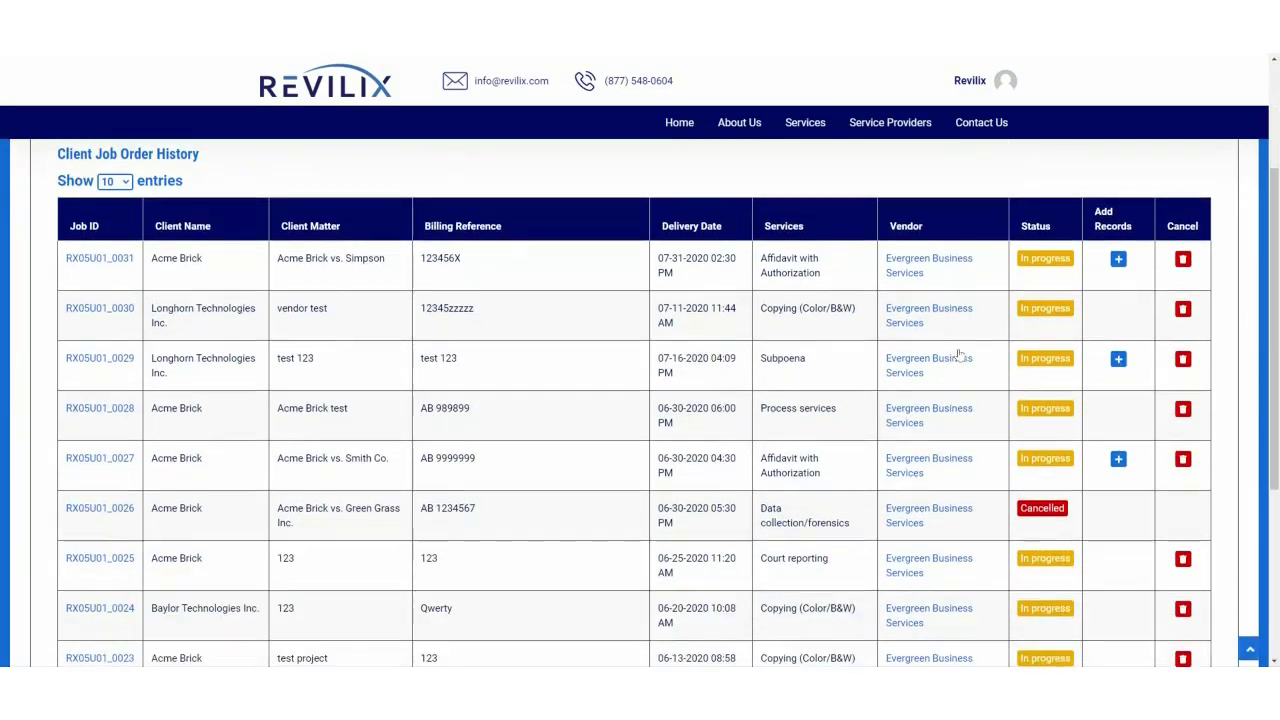
pyautogui.click(114, 181)
pyautogui.click(107, 245)
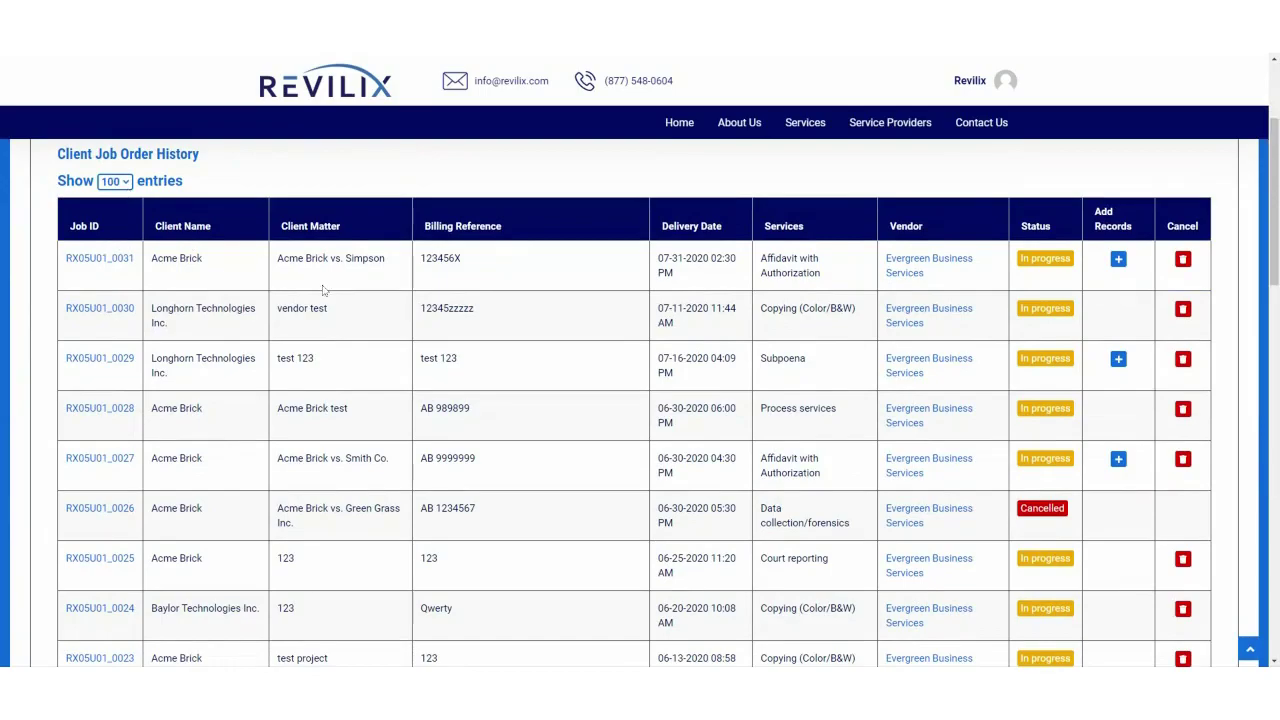
pyautogui.scroll(-3, 372, 314)
pyautogui.scroll(-3, 372, 314)
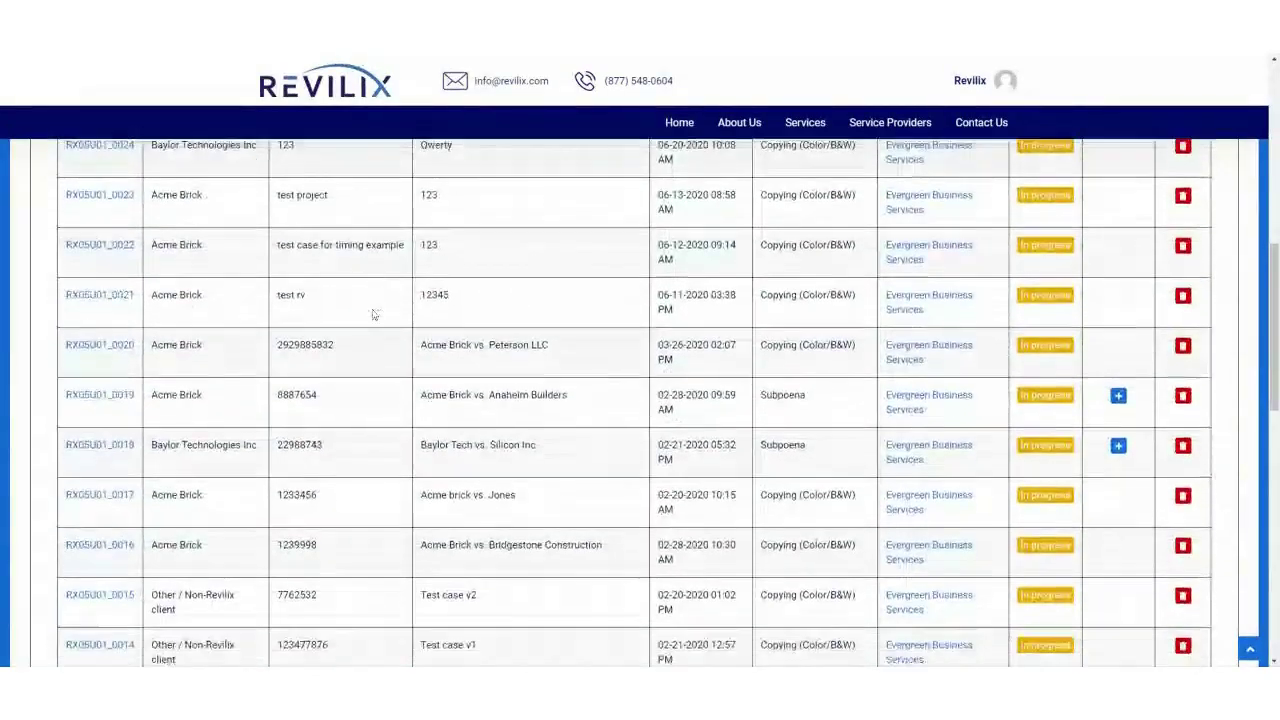
pyautogui.scroll(5, 372, 314)
pyautogui.scroll(3, 372, 314)
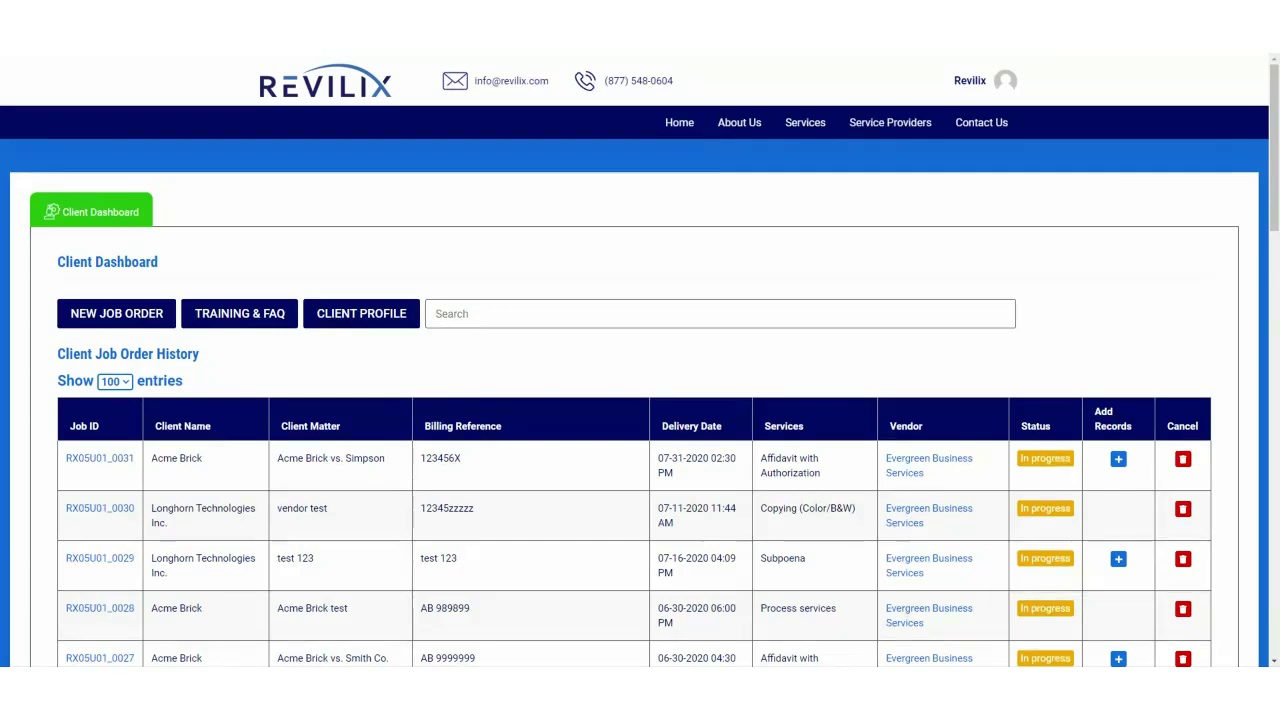
# Search the job order history for "acme", look through the matching orders, and clear the search
pyautogui.click(437, 314)
pyautogui.write('acme')
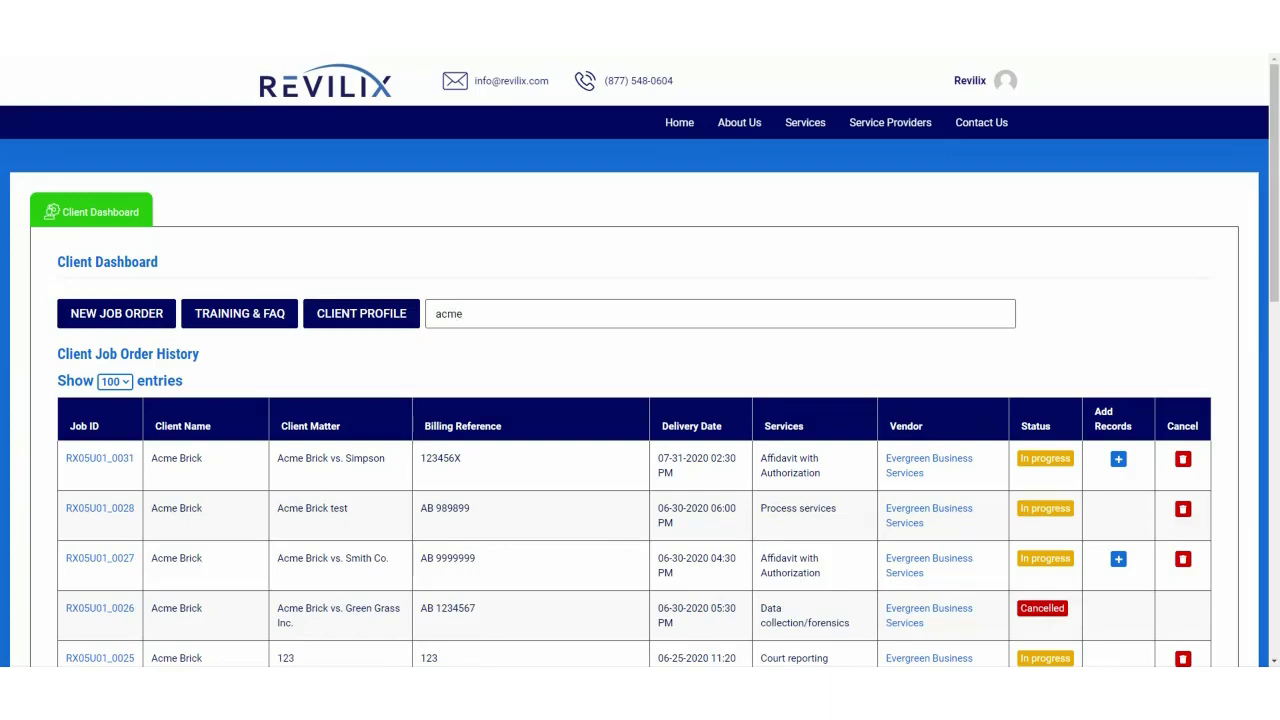
pyautogui.scroll(-5, 214, 509)
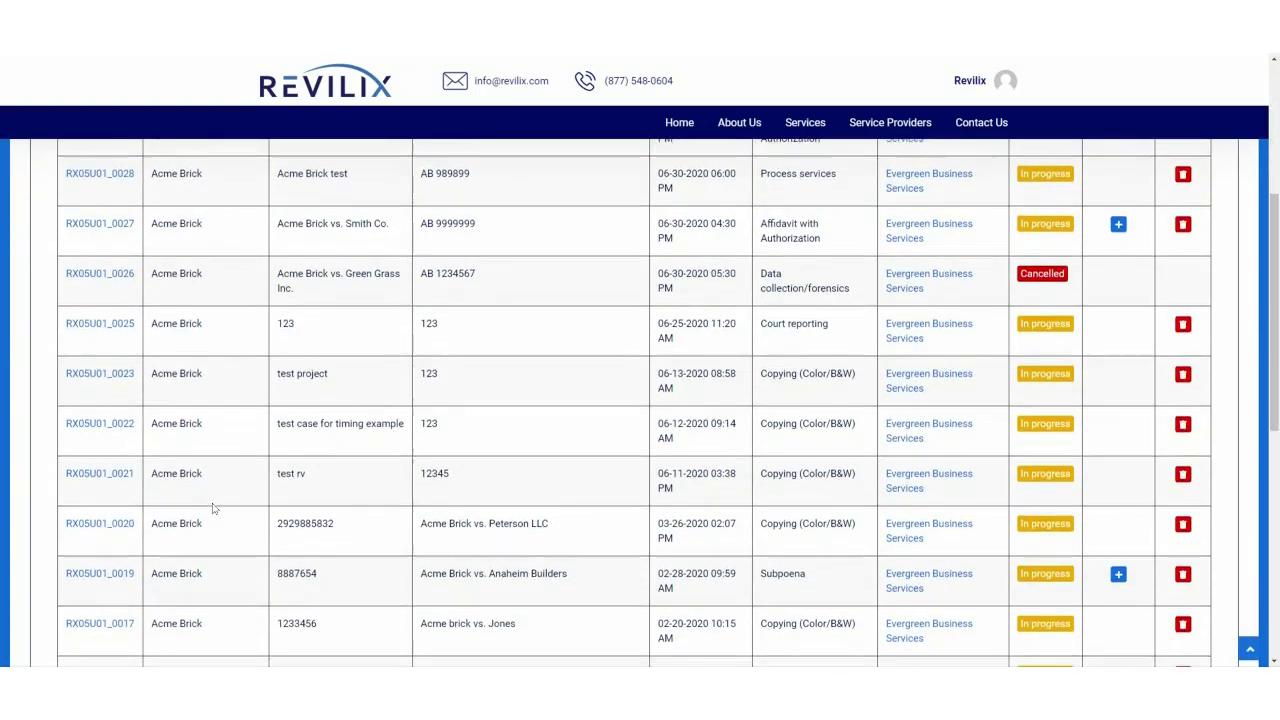
pyautogui.scroll(5, 213, 509)
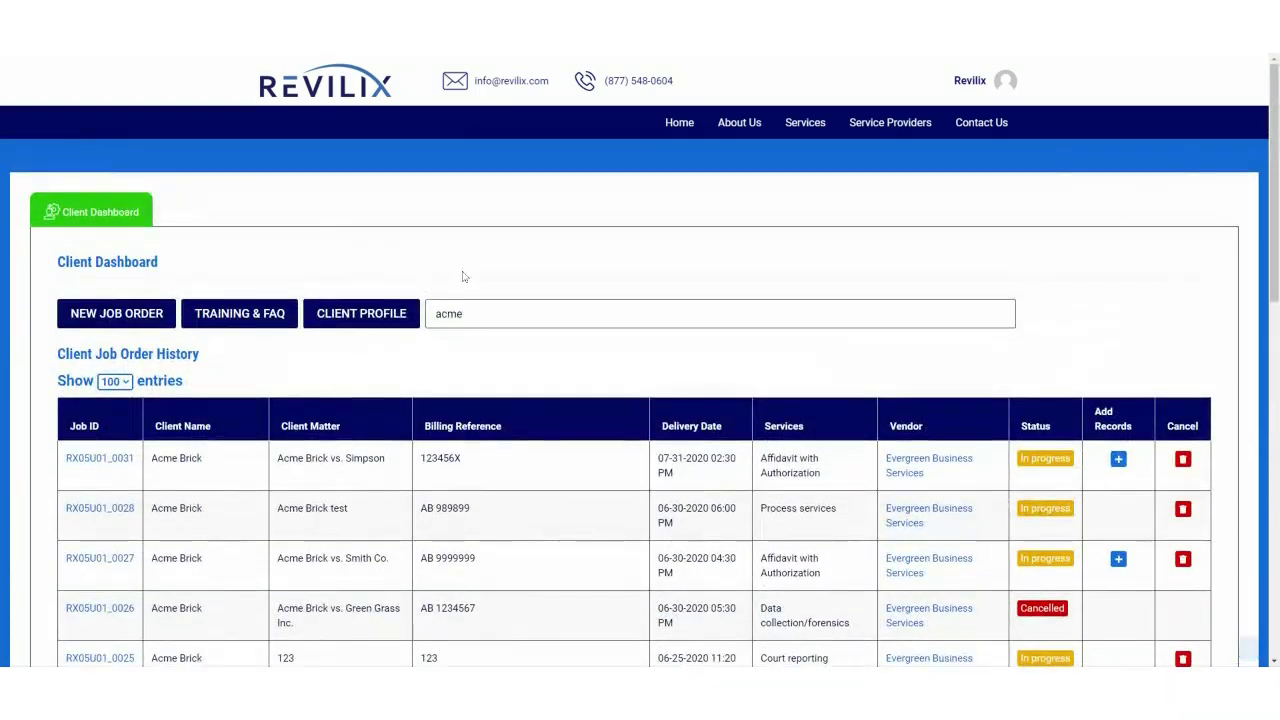
pyautogui.press('BackSpace')
pyautogui.press('BackSpace')
pyautogui.press('BackSpace')
pyautogui.press('BackSpace')
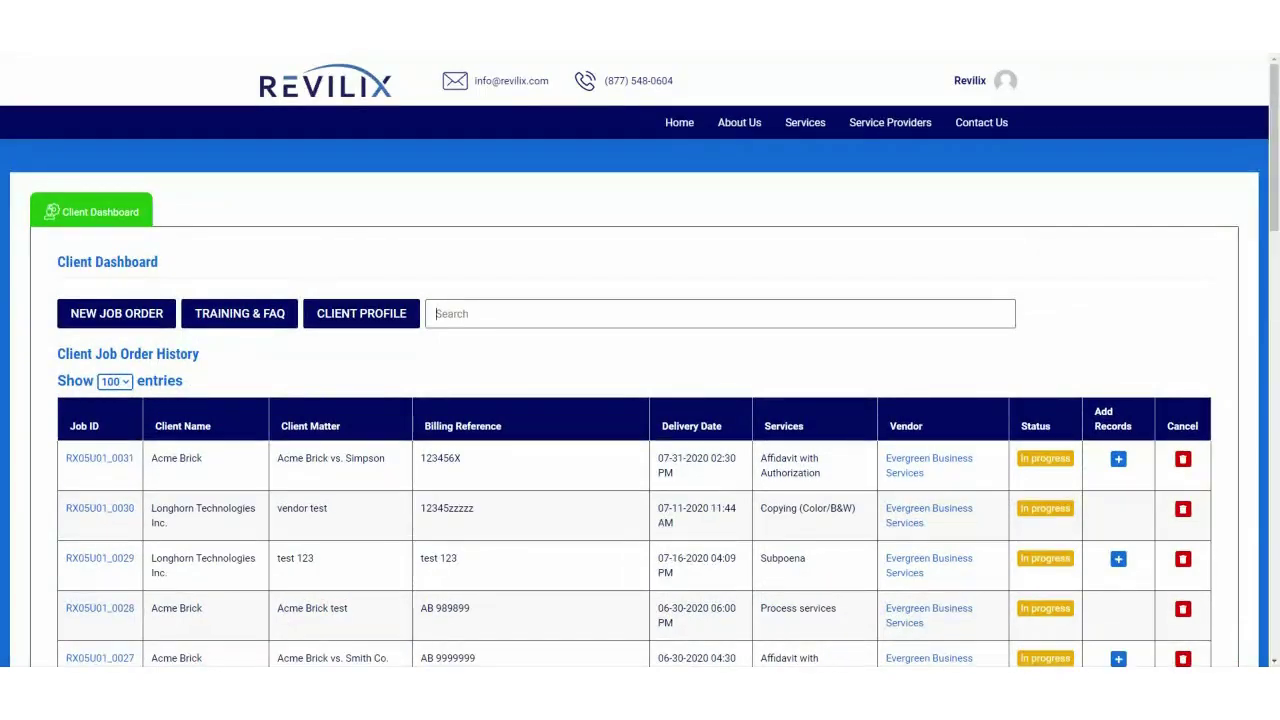
# Sort the job order history by job ID, by client name, and by client matter
pyautogui.click(100, 427)
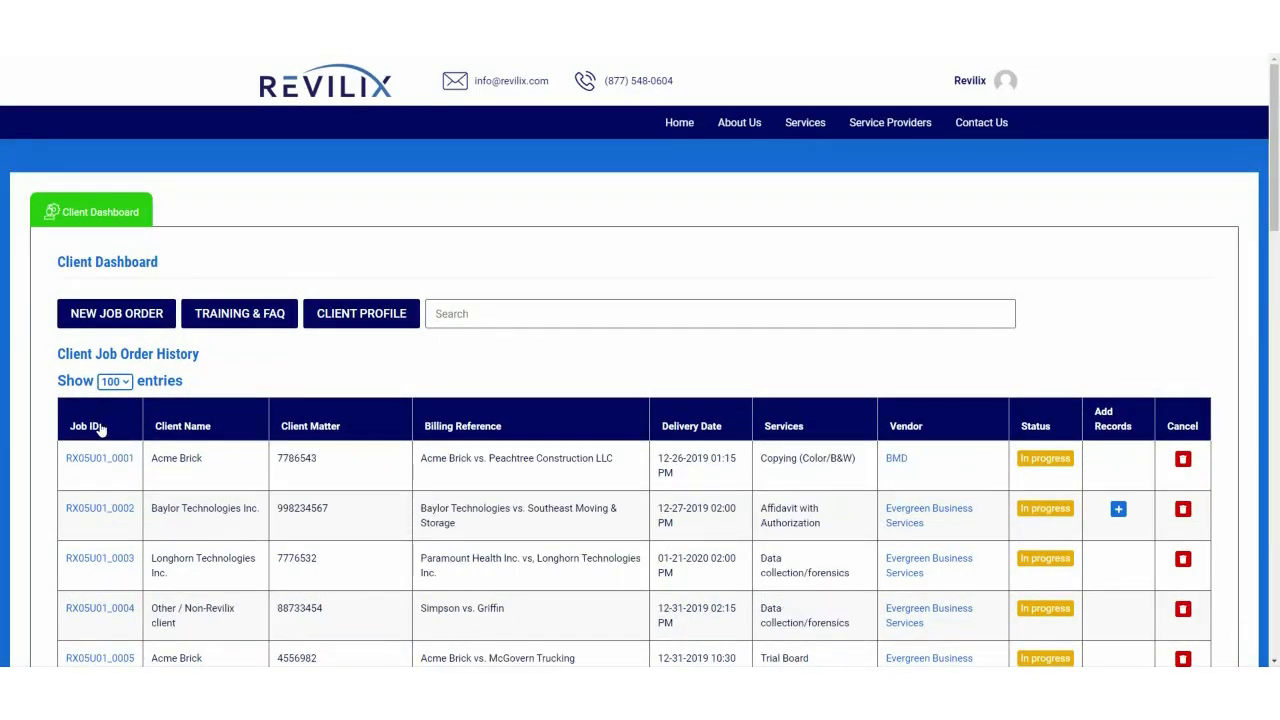
pyautogui.click(166, 428)
pyautogui.click(300, 428)
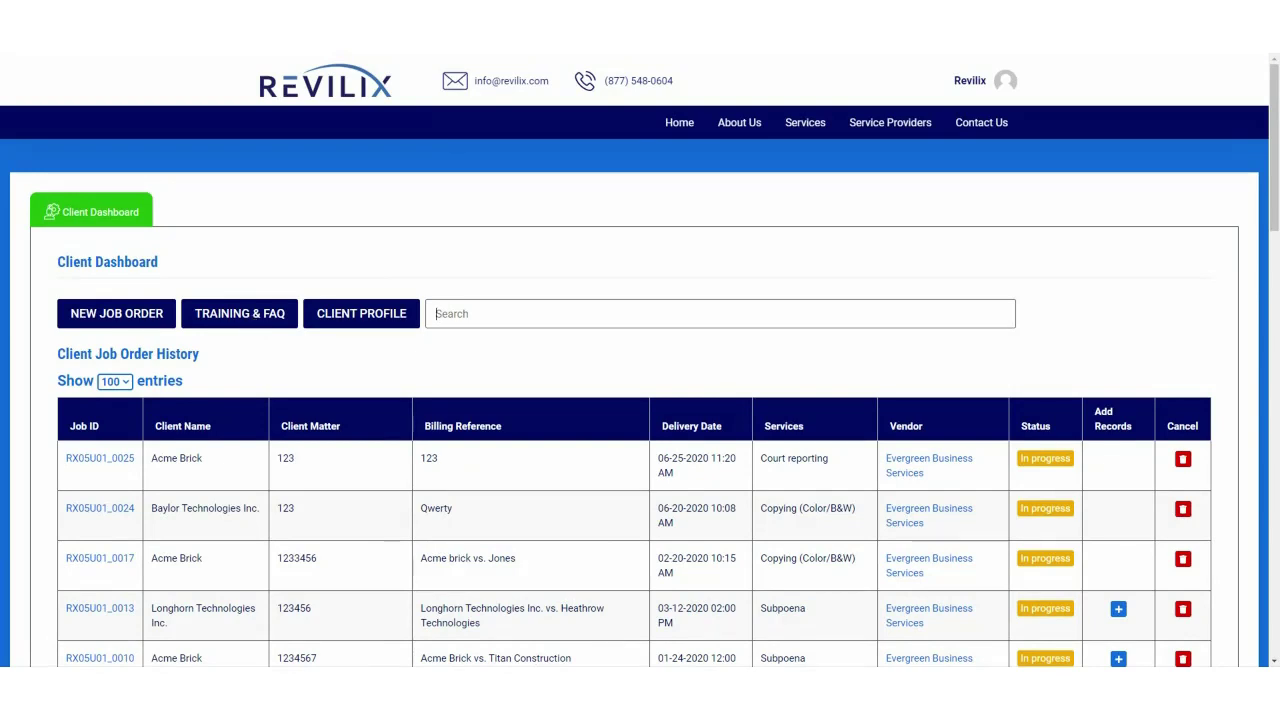
# Open the training and FAQ page and look through the training videos on navigation, job orders, cancellation and additional records
pyautogui.click(252, 318)
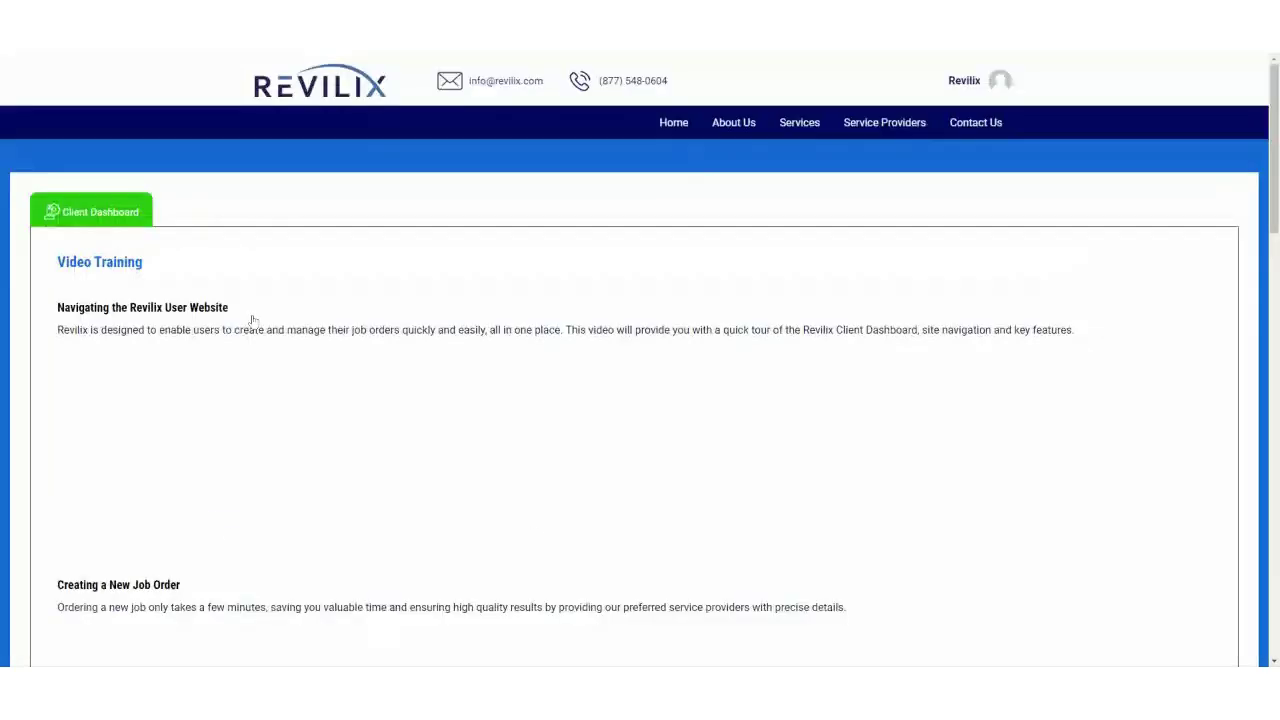
pyautogui.scroll(-2, 777, 386)
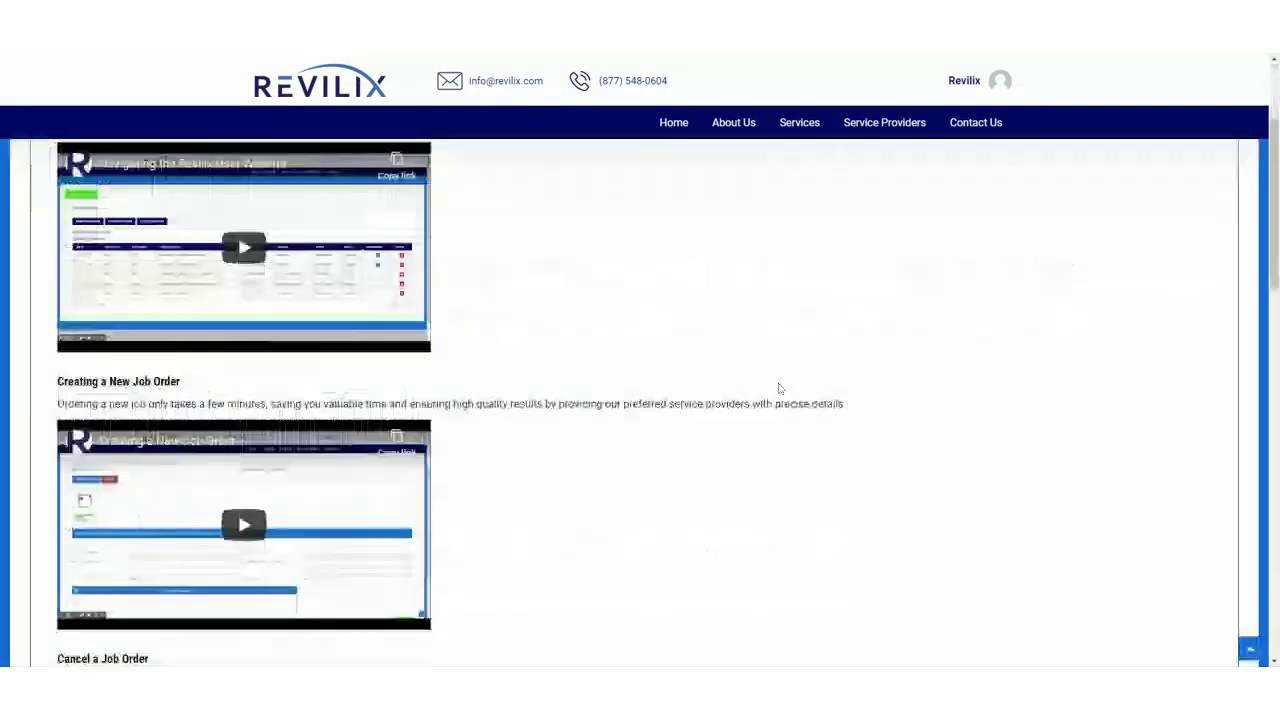
pyautogui.scroll(-5, 779, 388)
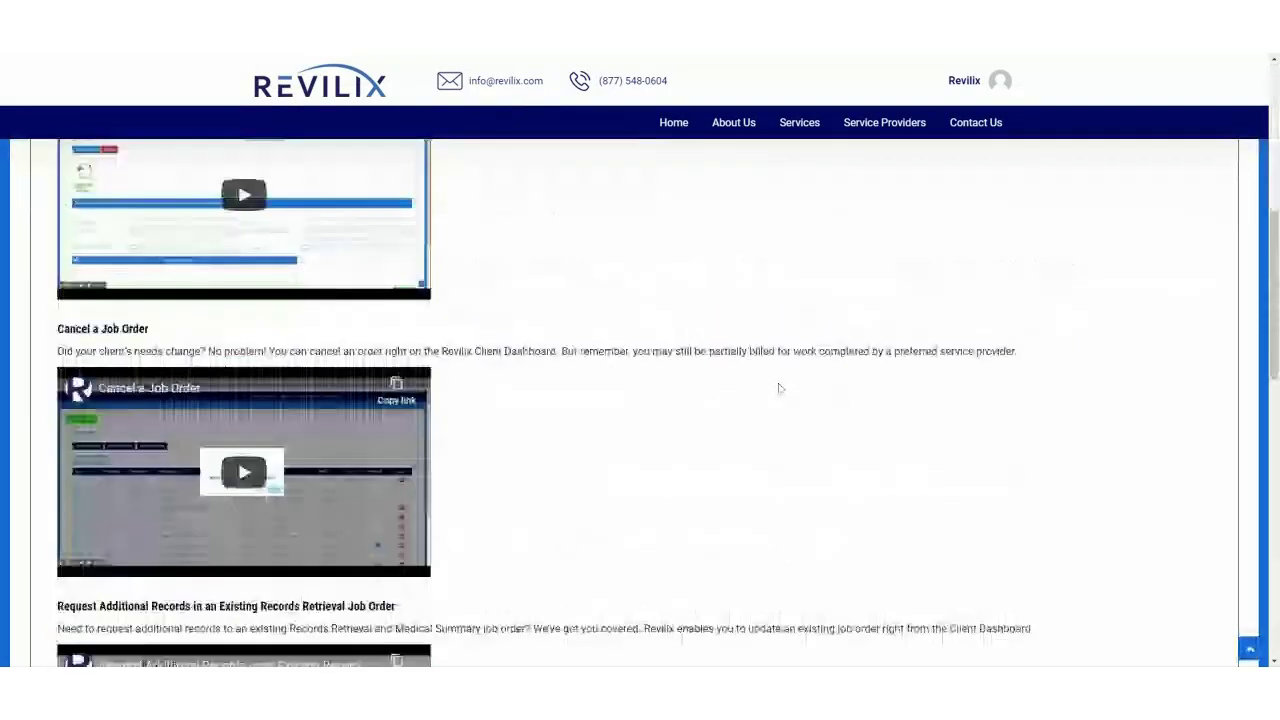
pyautogui.scroll(-1, 674, 393)
pyautogui.scroll(6, 674, 393)
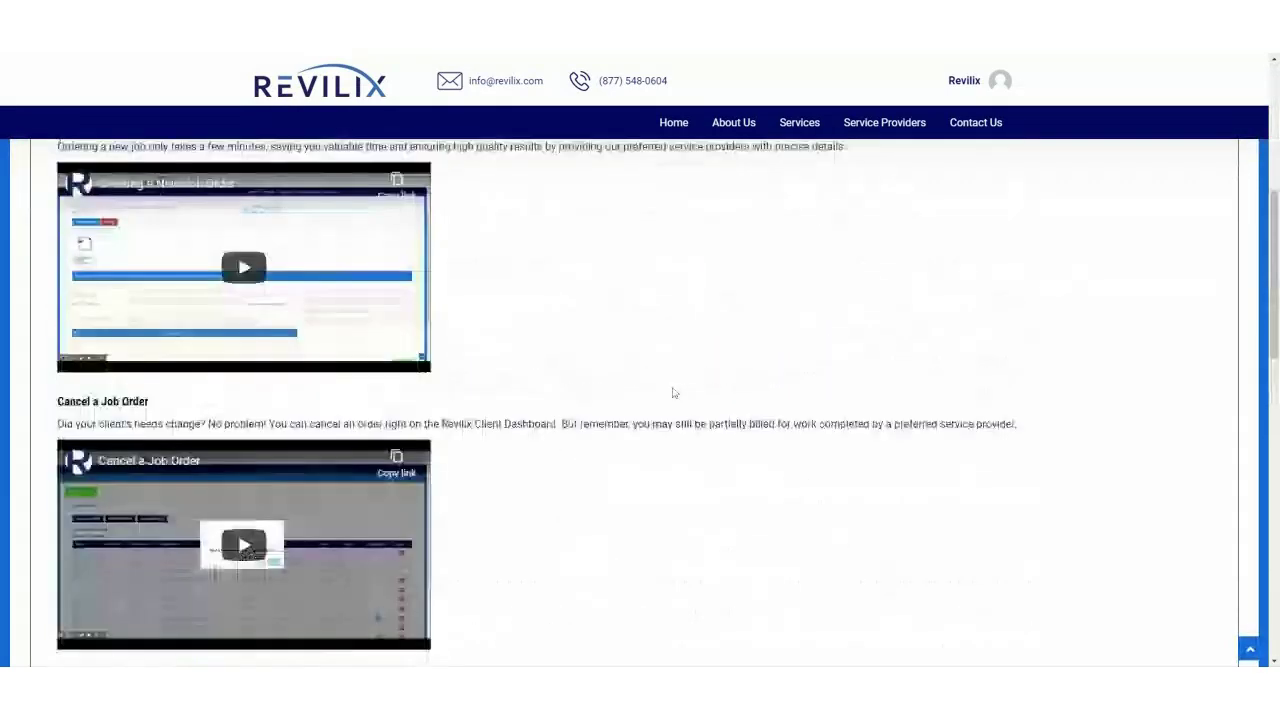
pyautogui.scroll(2, 674, 393)
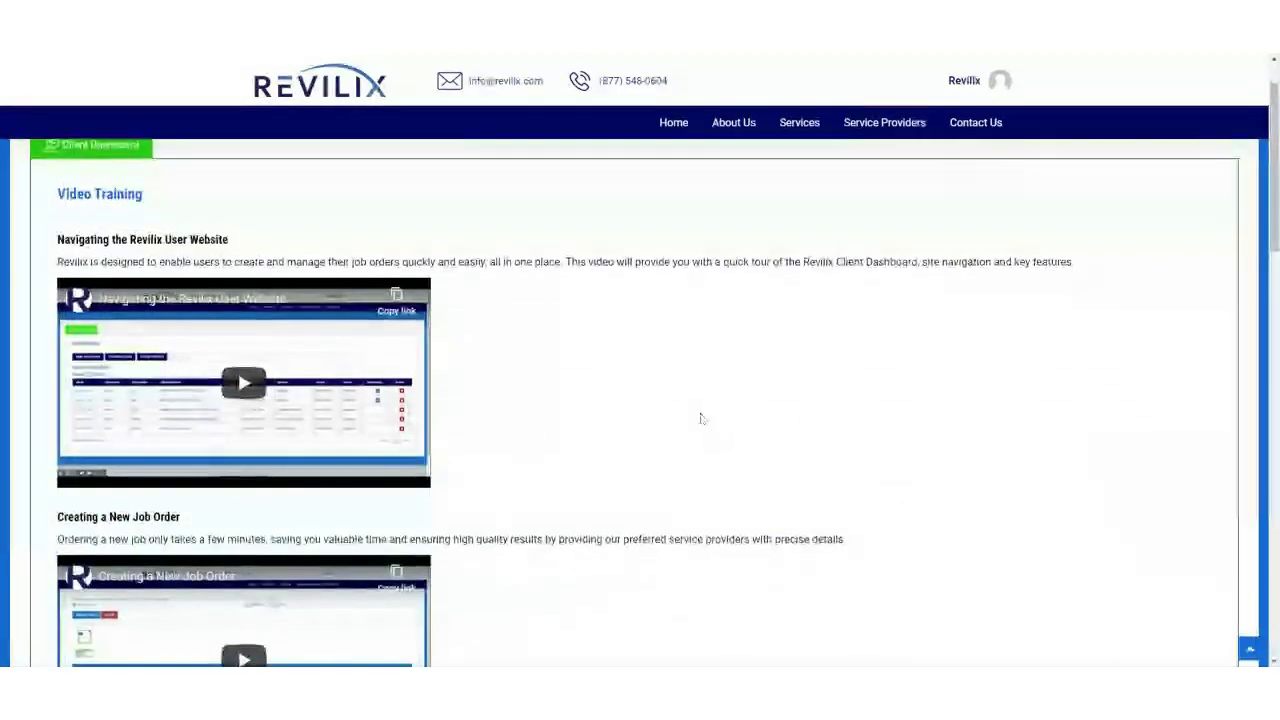
pyautogui.scroll(-4, 700, 418)
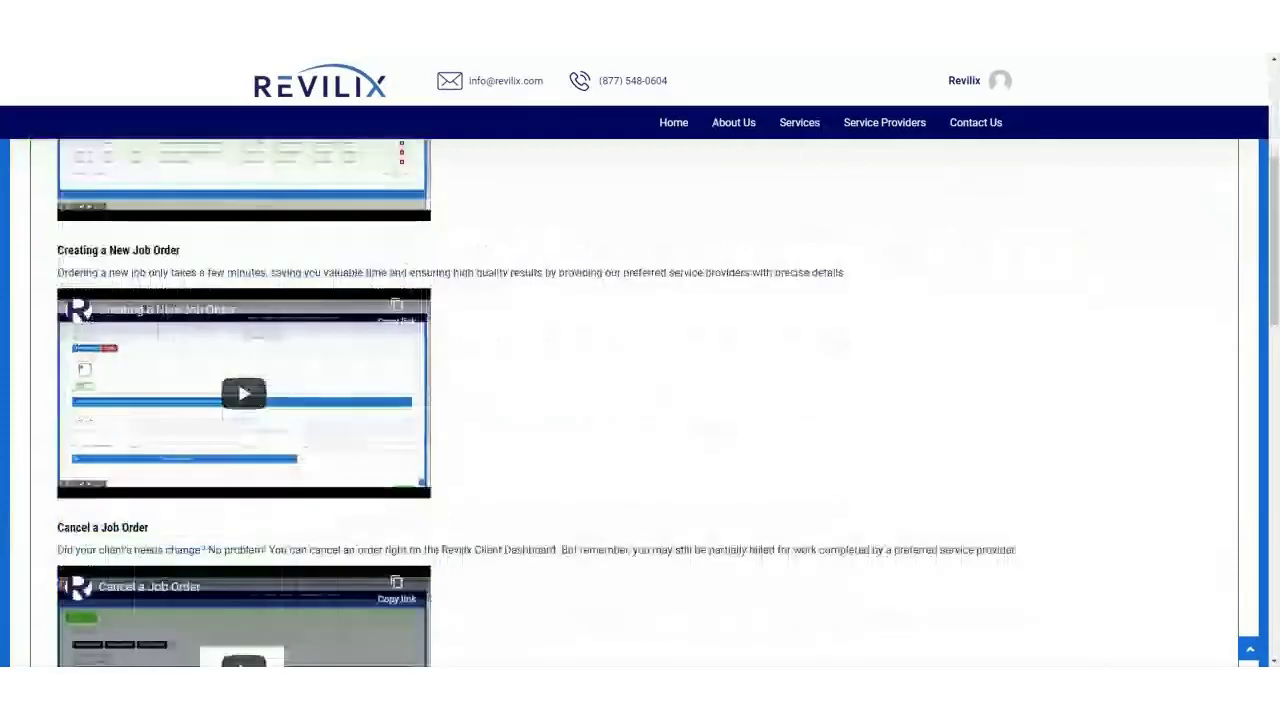
pyautogui.scroll(-1, 700, 418)
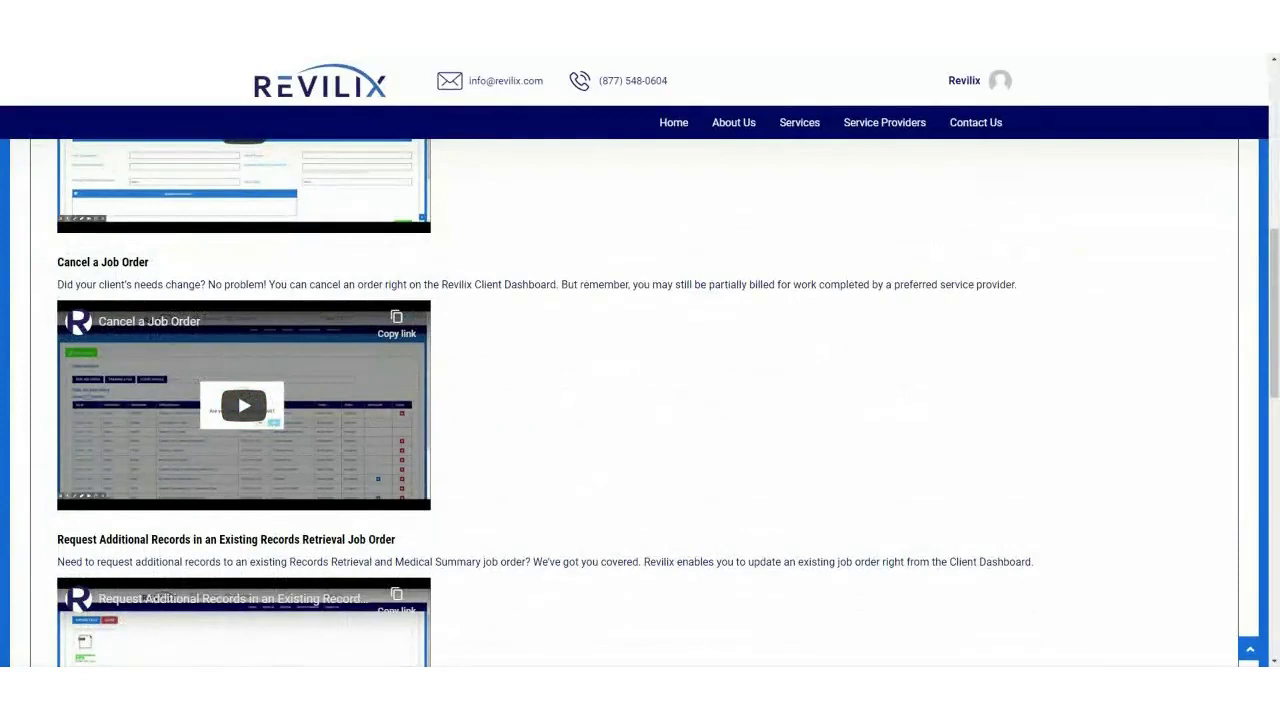
pyautogui.scroll(-4, 790, 397)
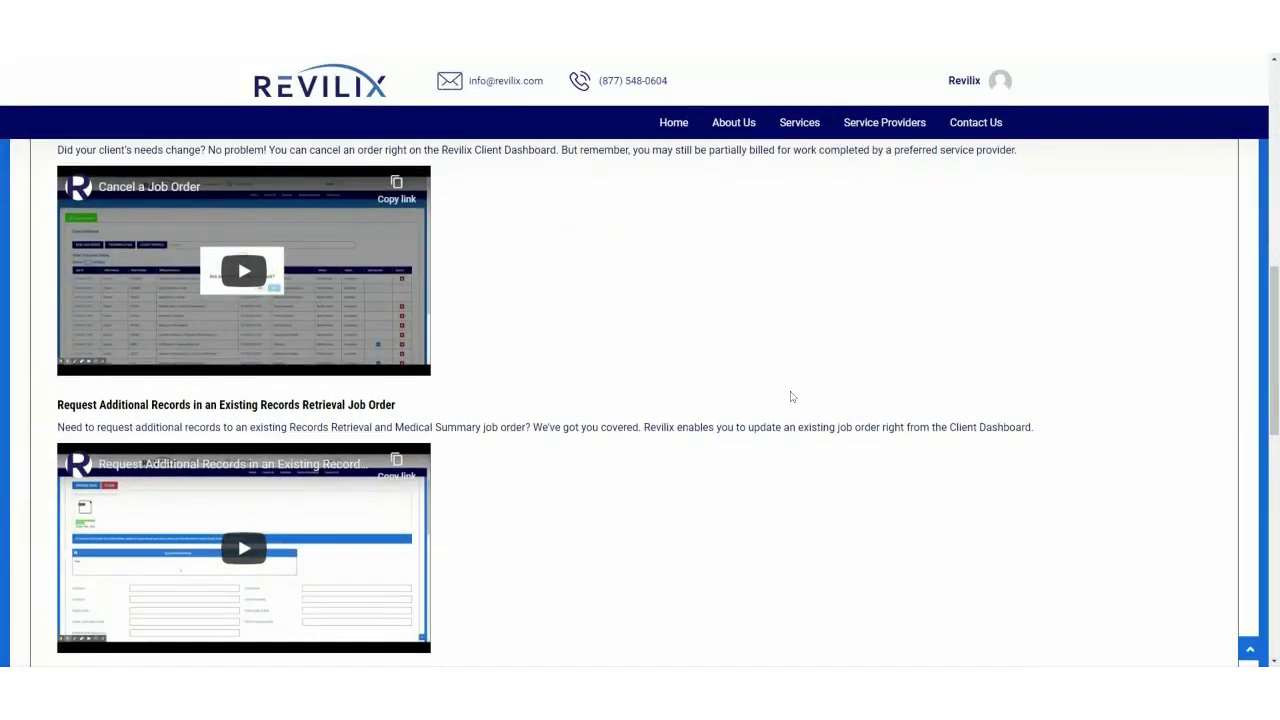
# Read the frequently asked questions about passwords, profile changes, billing contacts, adding people and adding vendors
pyautogui.scroll(-2, 790, 397)
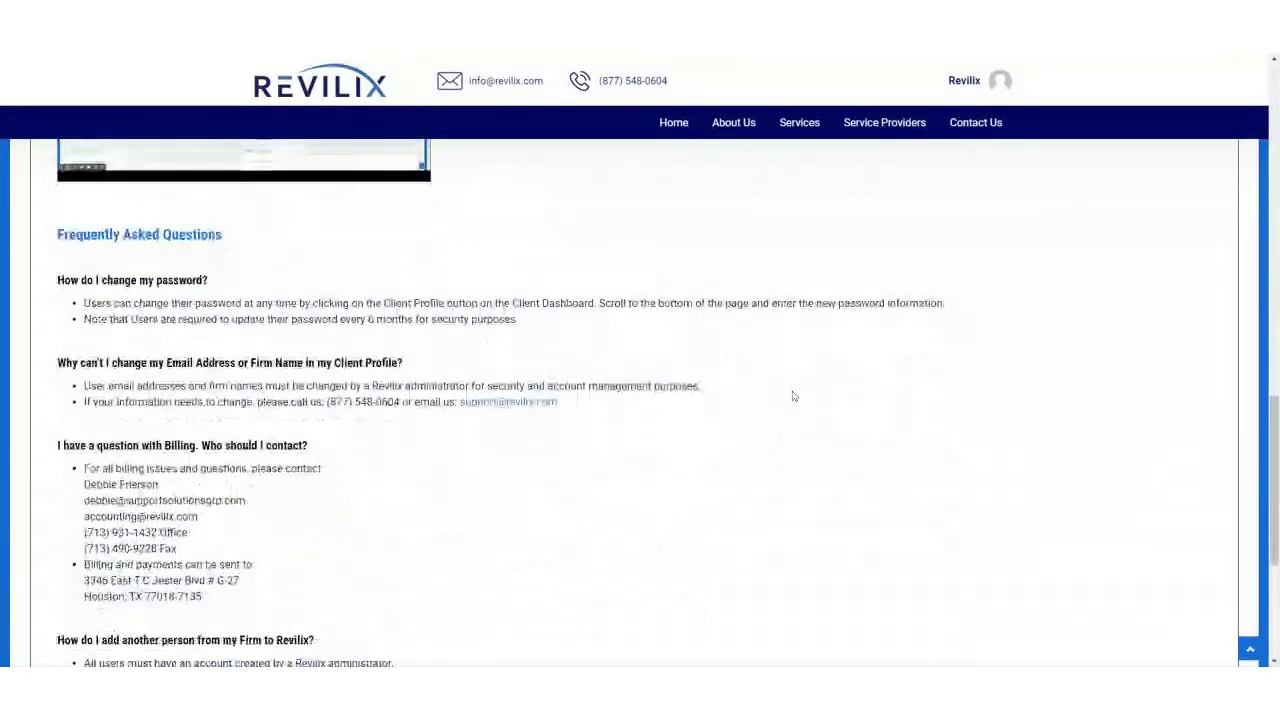
pyautogui.scroll(-1, 793, 397)
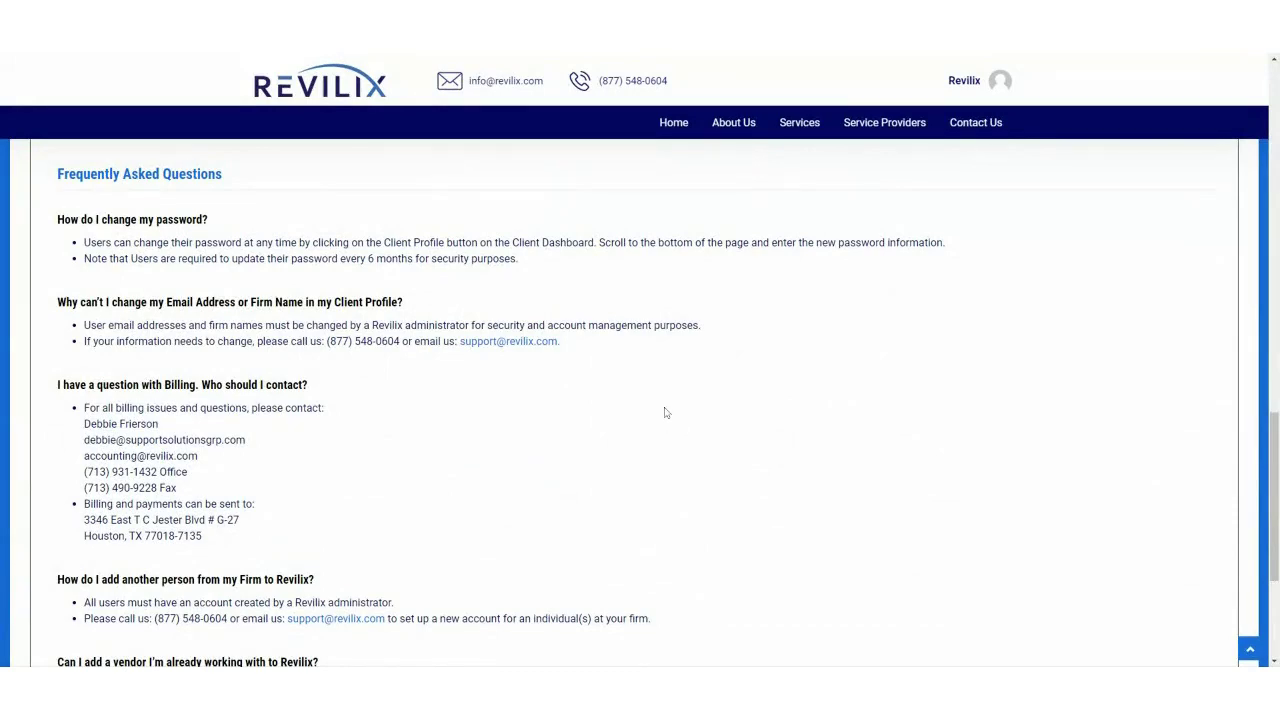
pyautogui.scroll(-1, 685, 425)
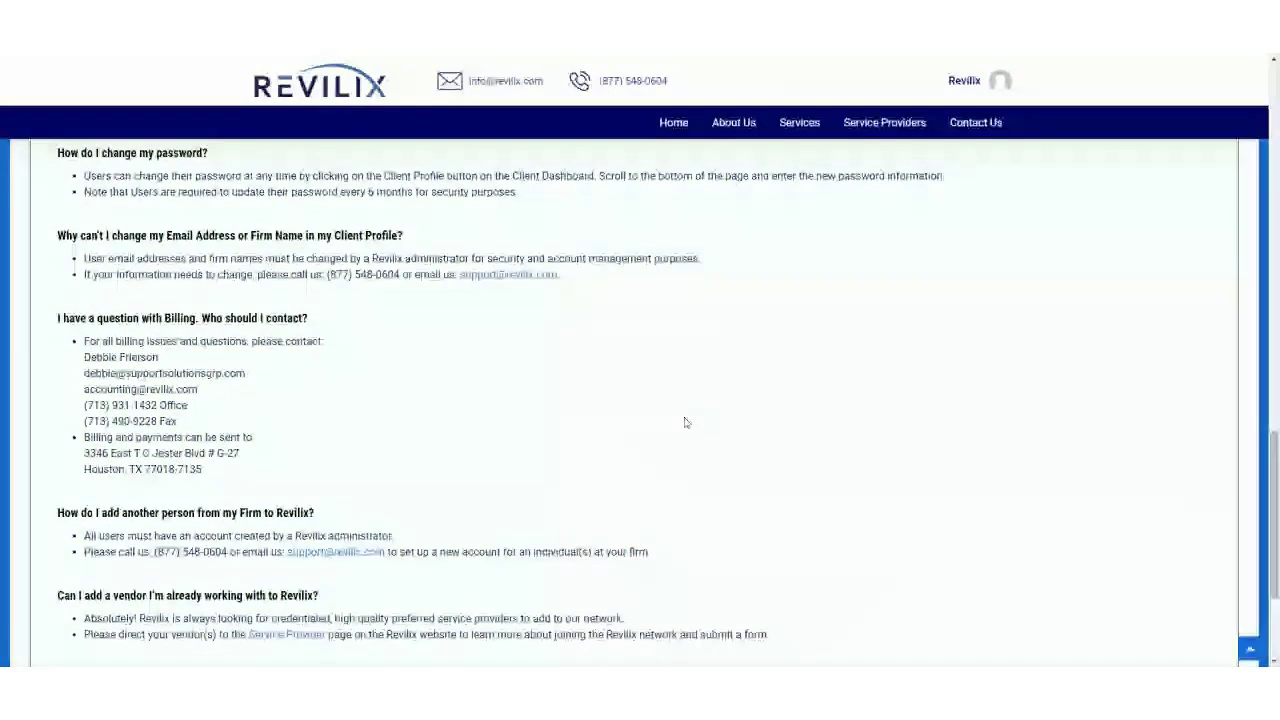
pyautogui.scroll(-1, 703, 423)
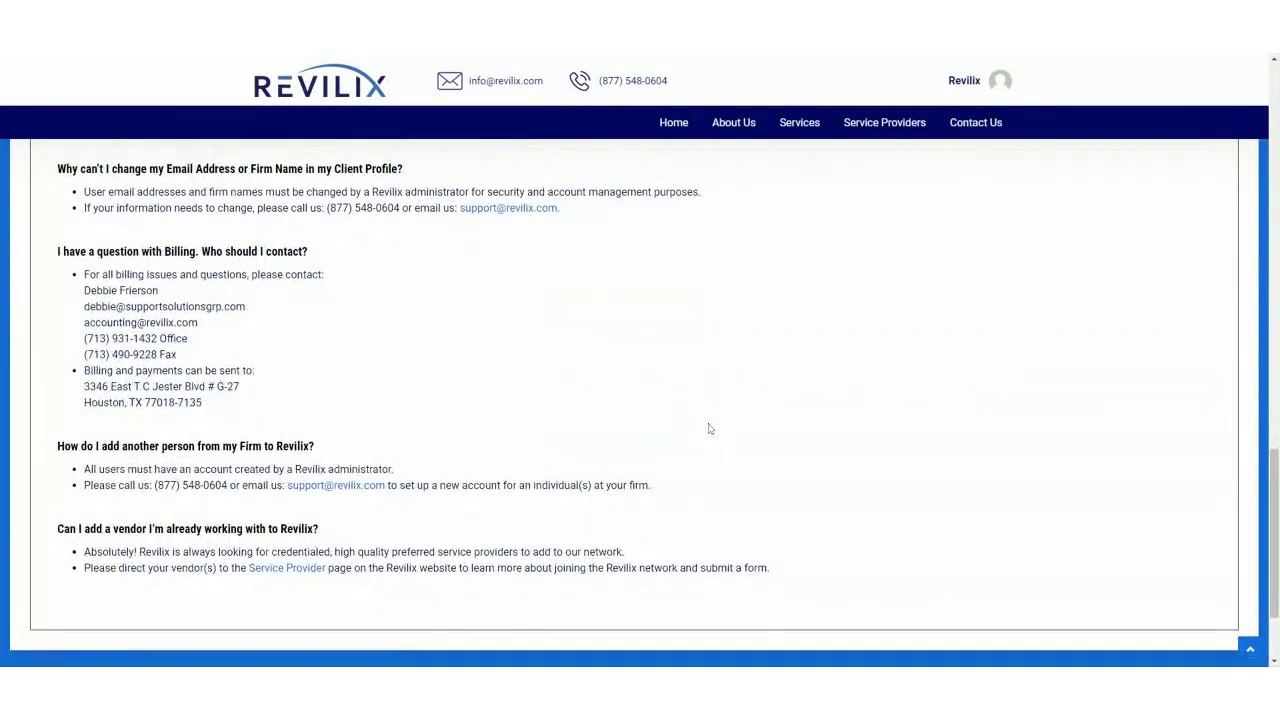
pyautogui.scroll(1, 790, 421)
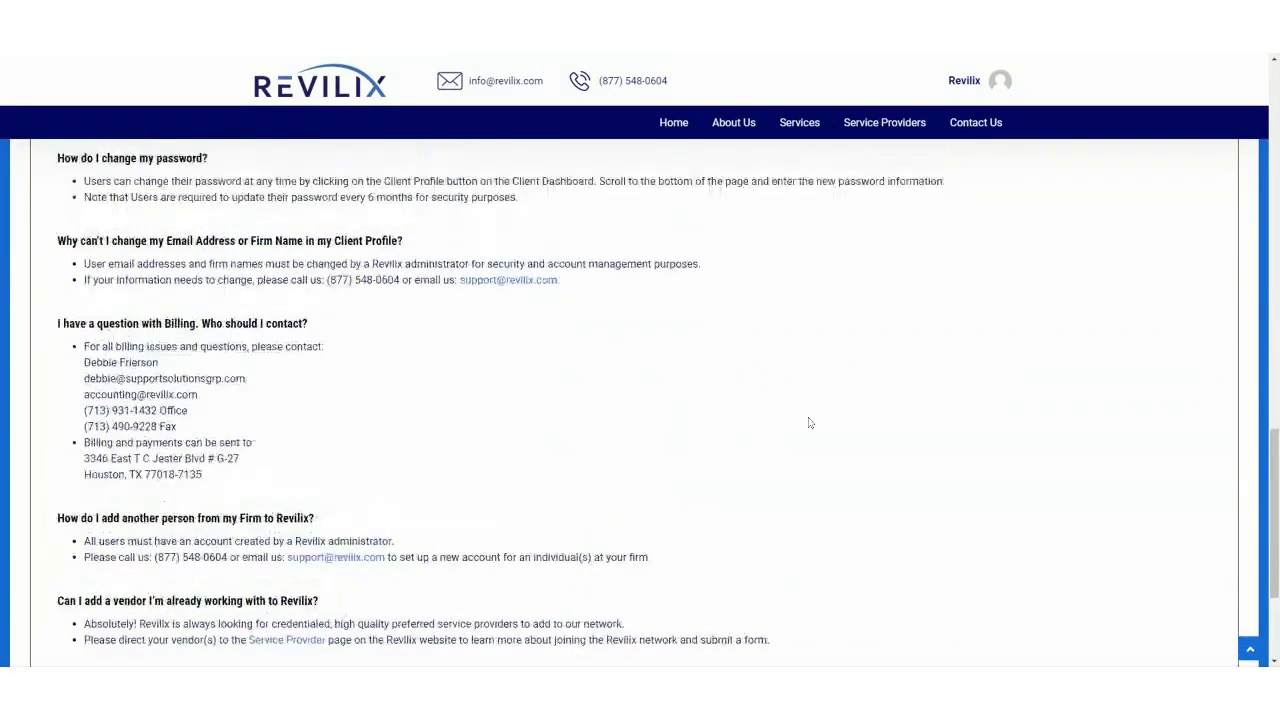
pyautogui.scroll(20, 810, 423)
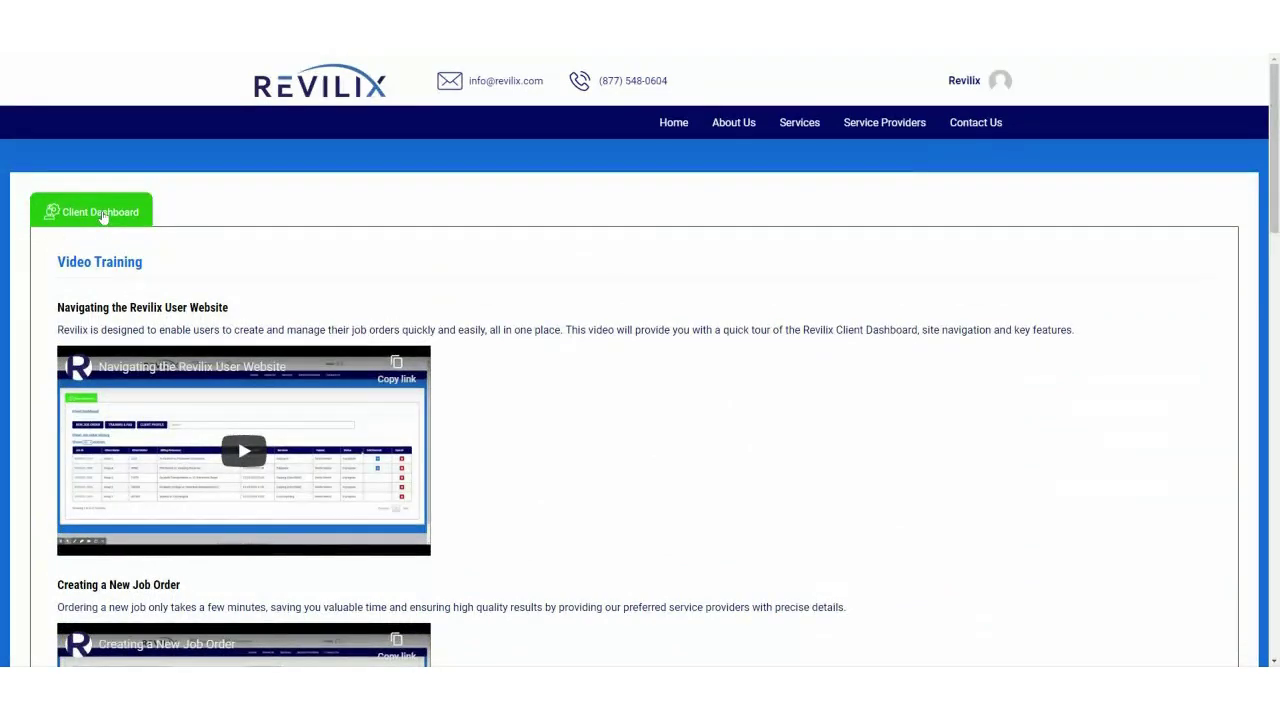
# Open the client profile from the client dashboard and review its contact and address details
pyautogui.click(102, 215)
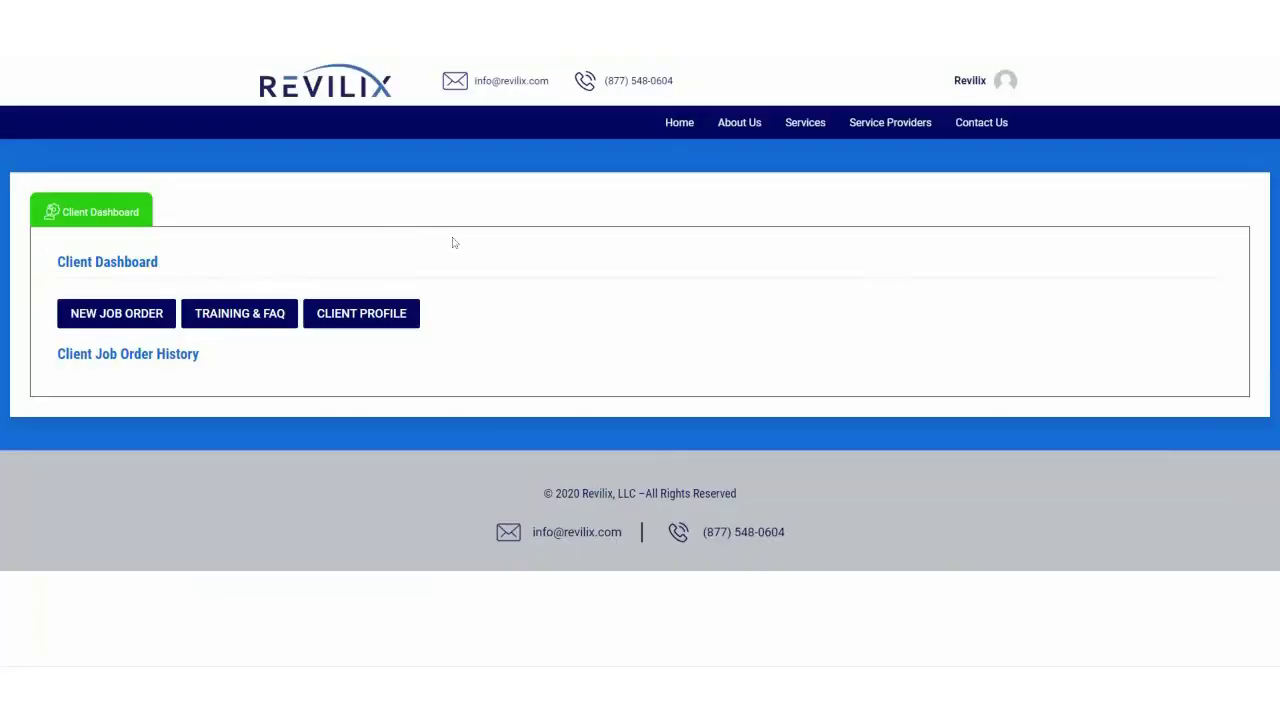
pyautogui.click(382, 317)
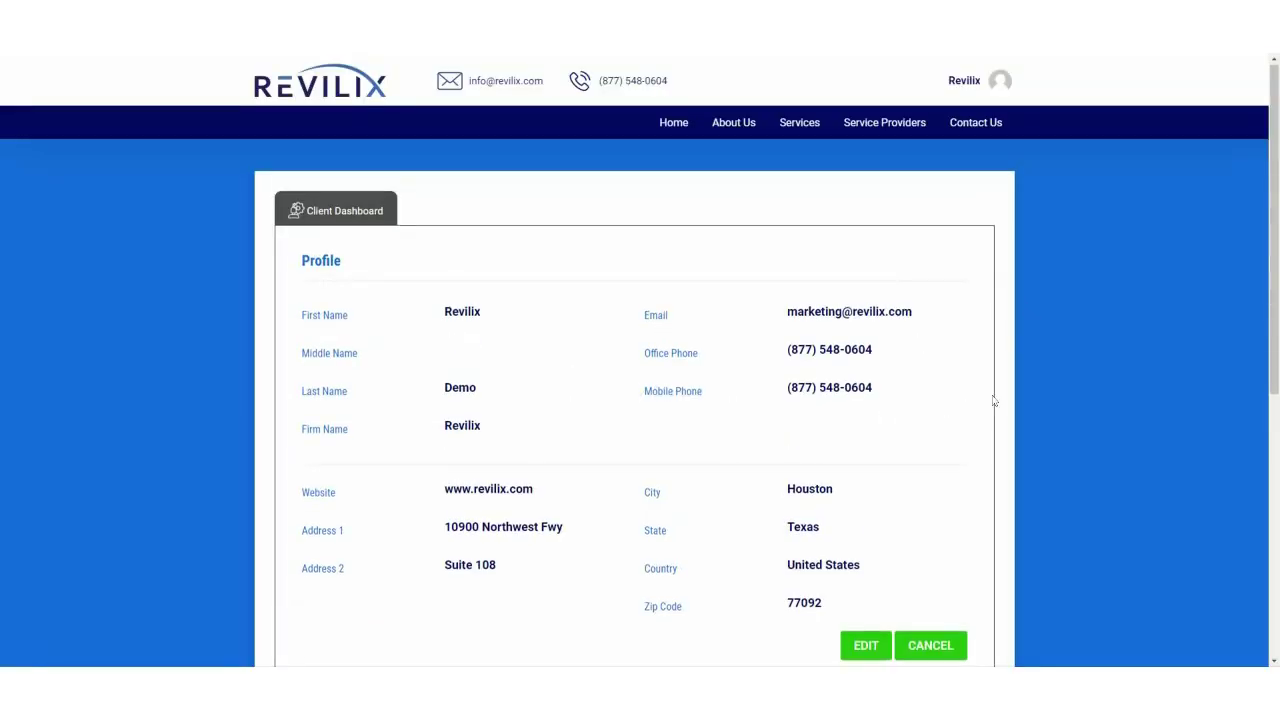
pyautogui.scroll(-2, 993, 401)
pyautogui.scroll(1, 993, 401)
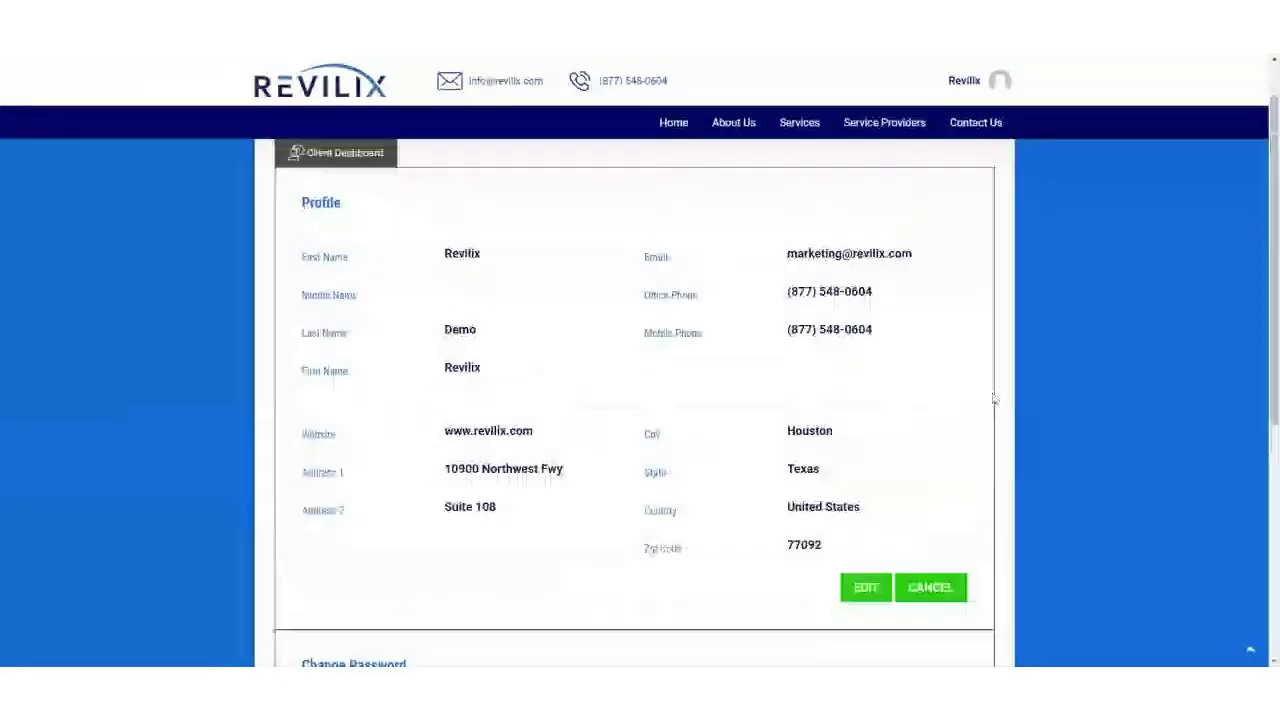
pyautogui.scroll(1, 993, 401)
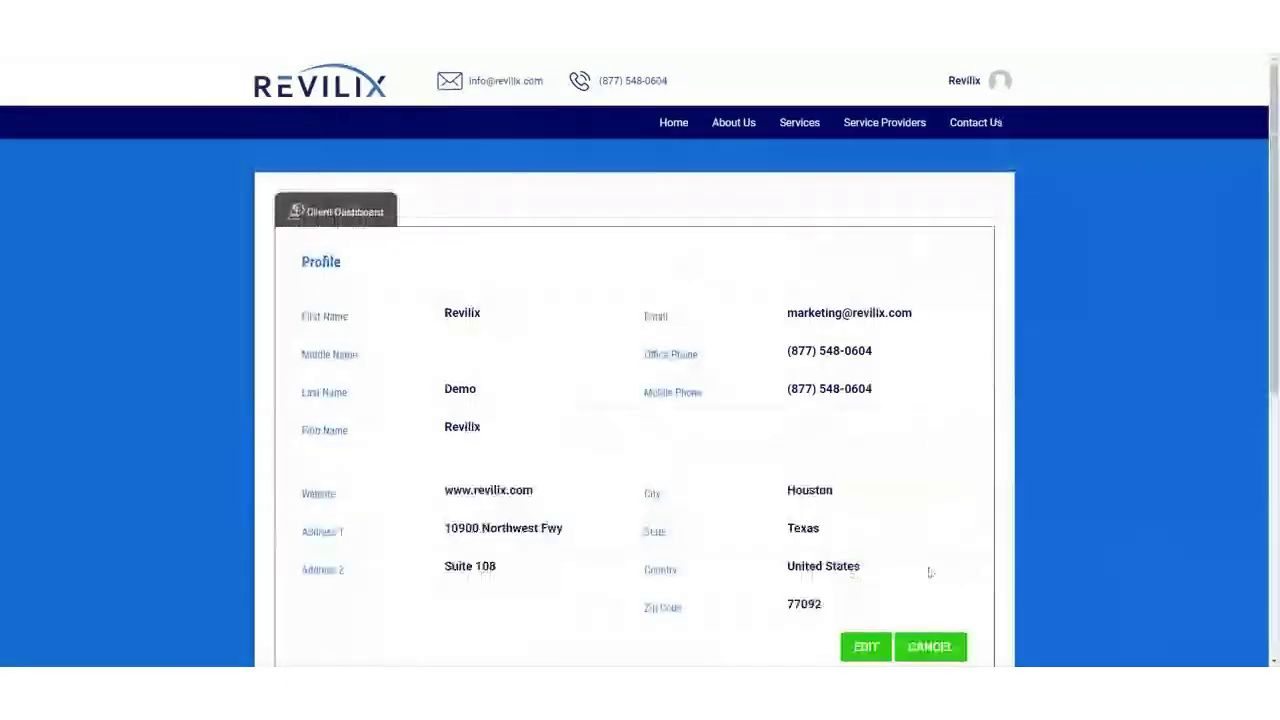
pyautogui.scroll(-1, 915, 574)
pyautogui.scroll(-1, 915, 574)
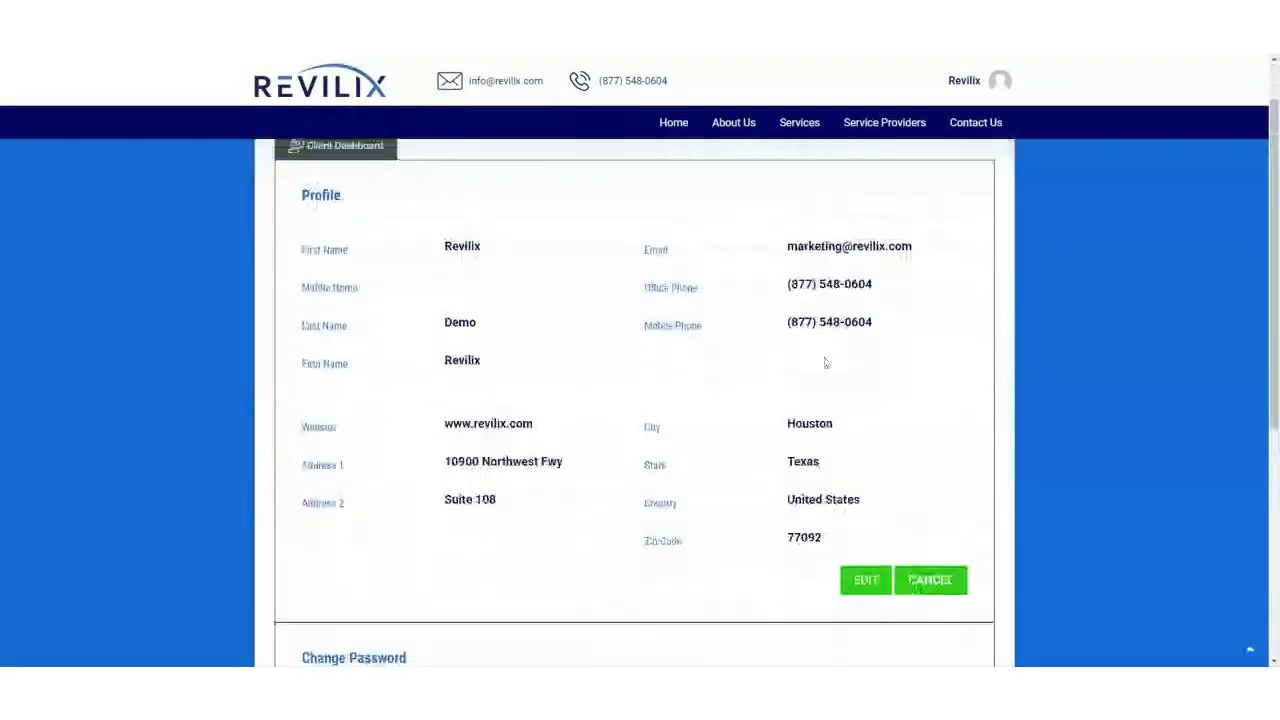
# Highlight the Firm Name label and the Email label in the client profile
pyautogui.click(858, 582)
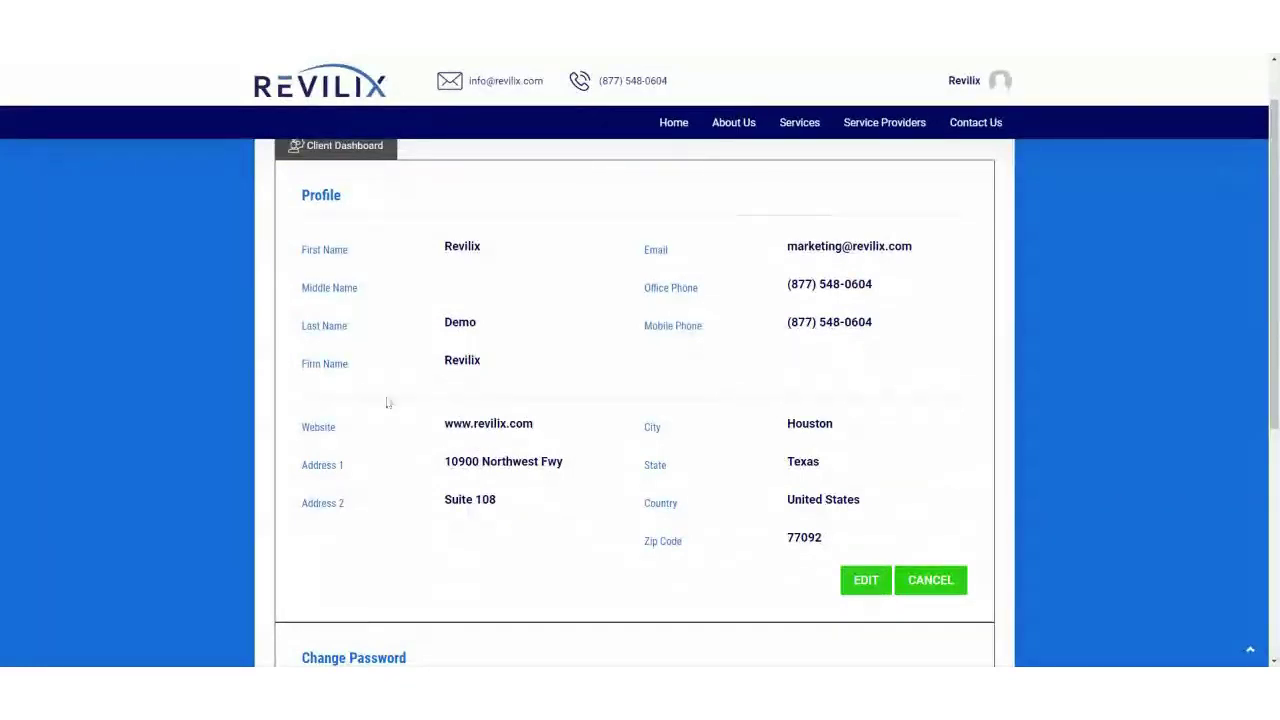
pyautogui.moveTo(298, 370); pyautogui.dragTo(380, 373)
pyautogui.moveTo(641, 250); pyautogui.dragTo(674, 251)
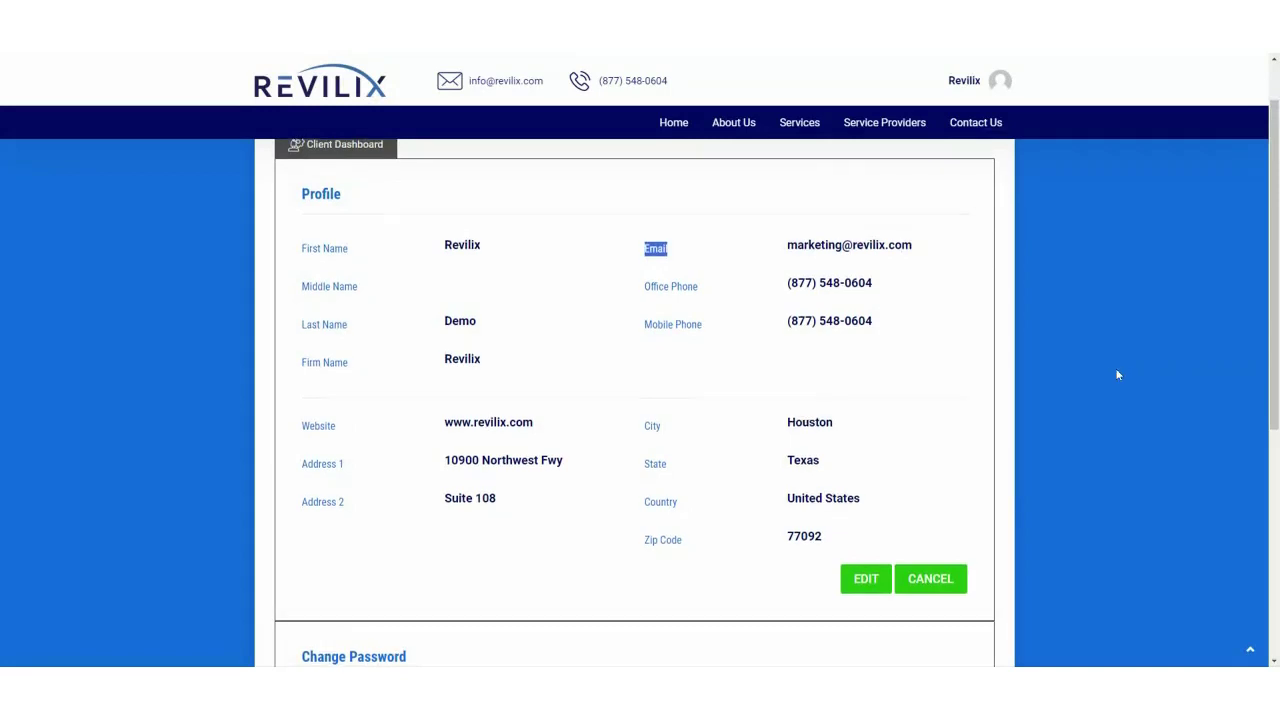
# Review the profile's Change Password section and return to the client dashboard
pyautogui.scroll(-3, 1118, 376)
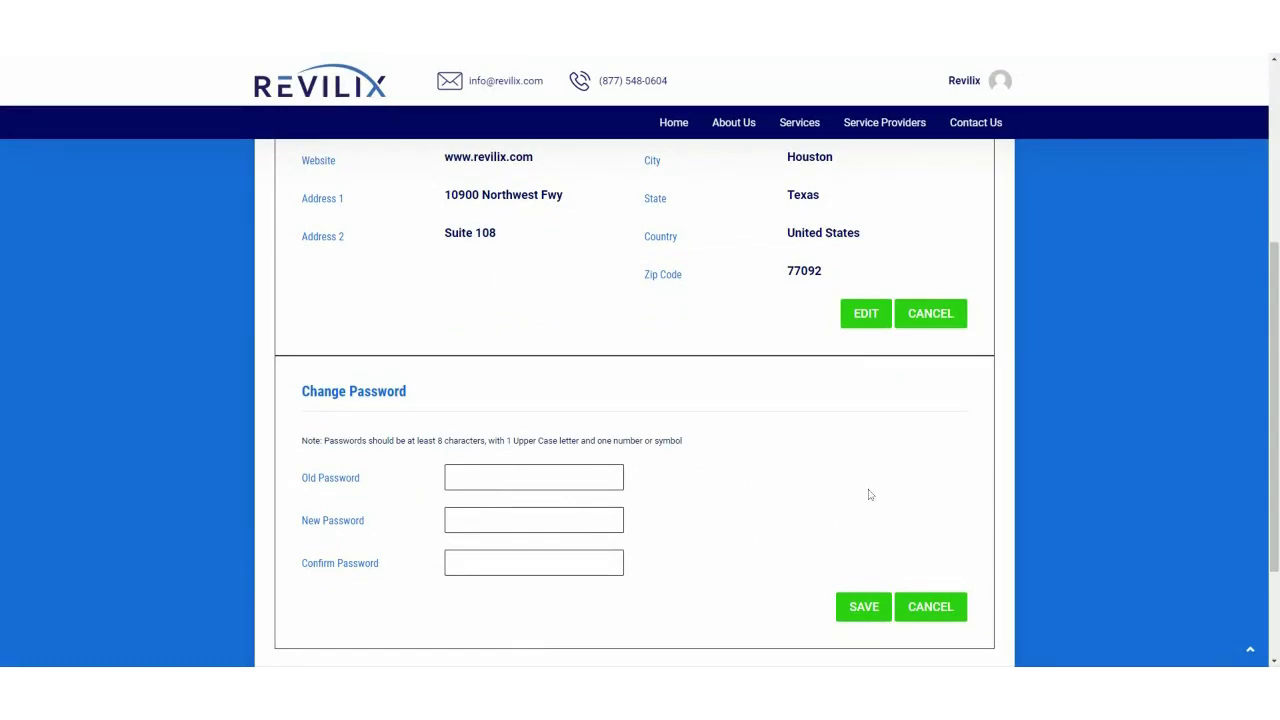
pyautogui.scroll(3, 1078, 466)
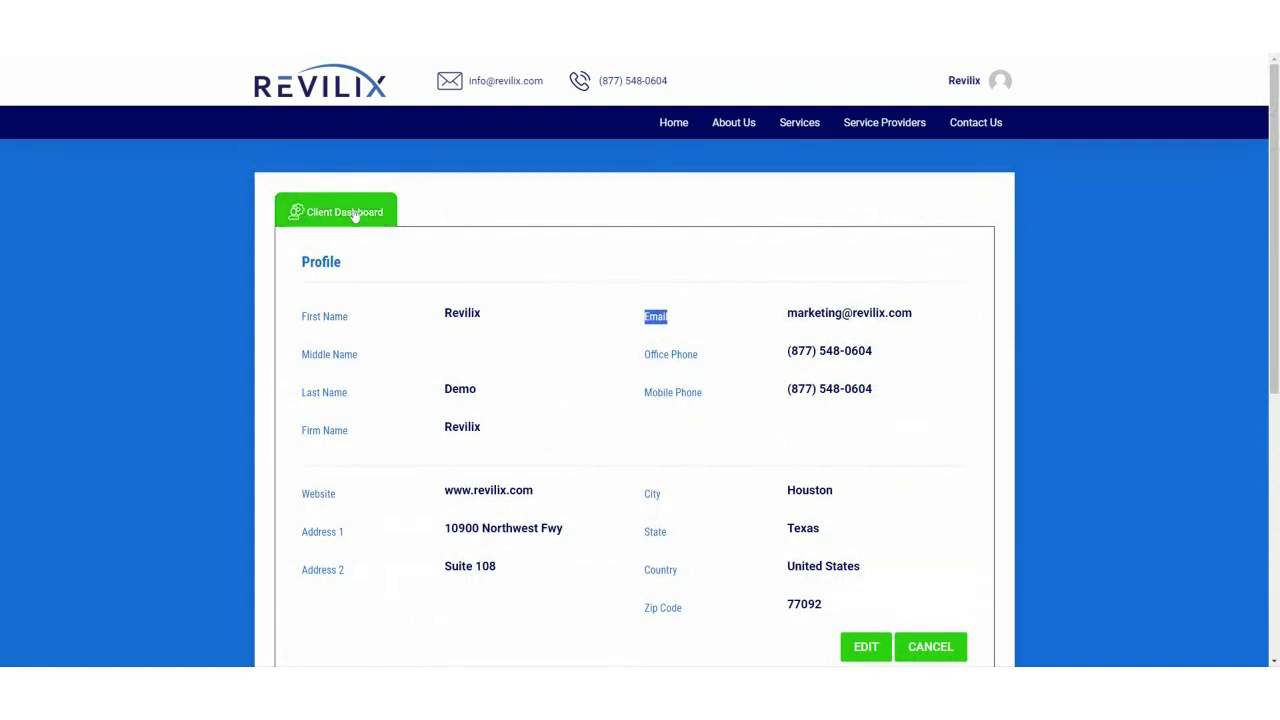
pyautogui.click(300, 211)
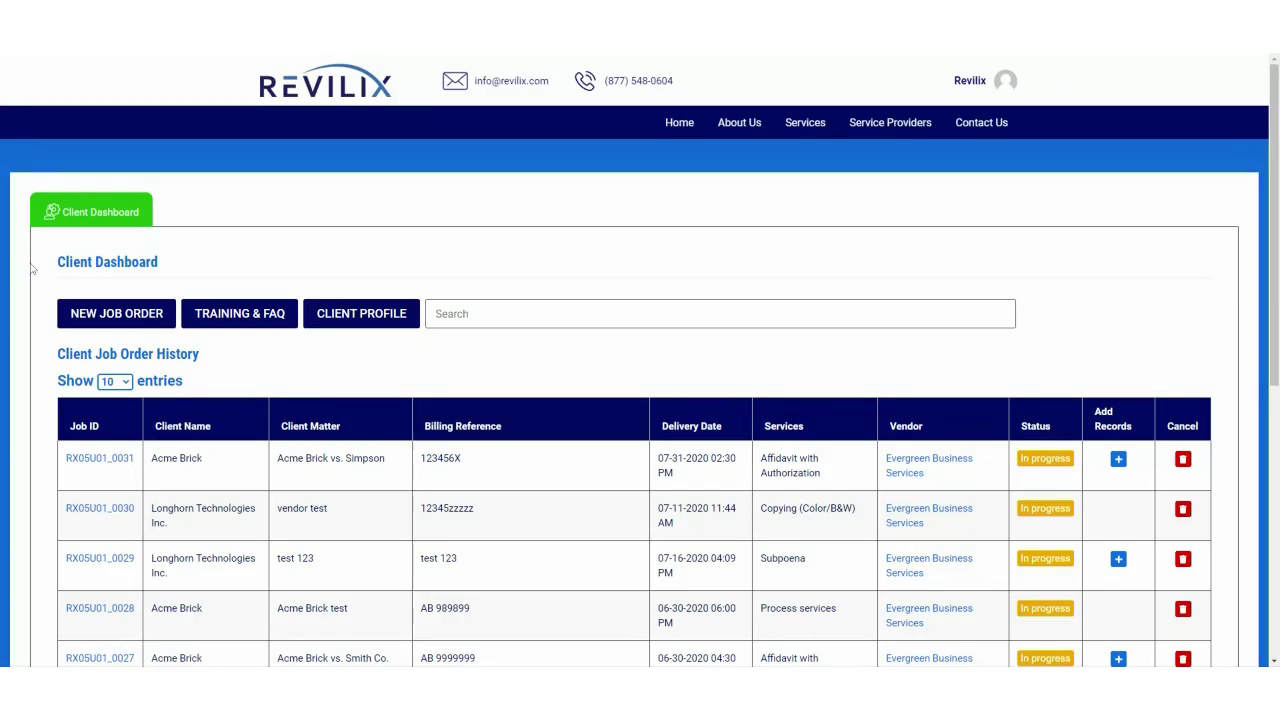
# Start a new job order from the client dashboard and enter "Acme Brick vs. Jones" as the client matter
pyautogui.scroll(-1, 31, 268)
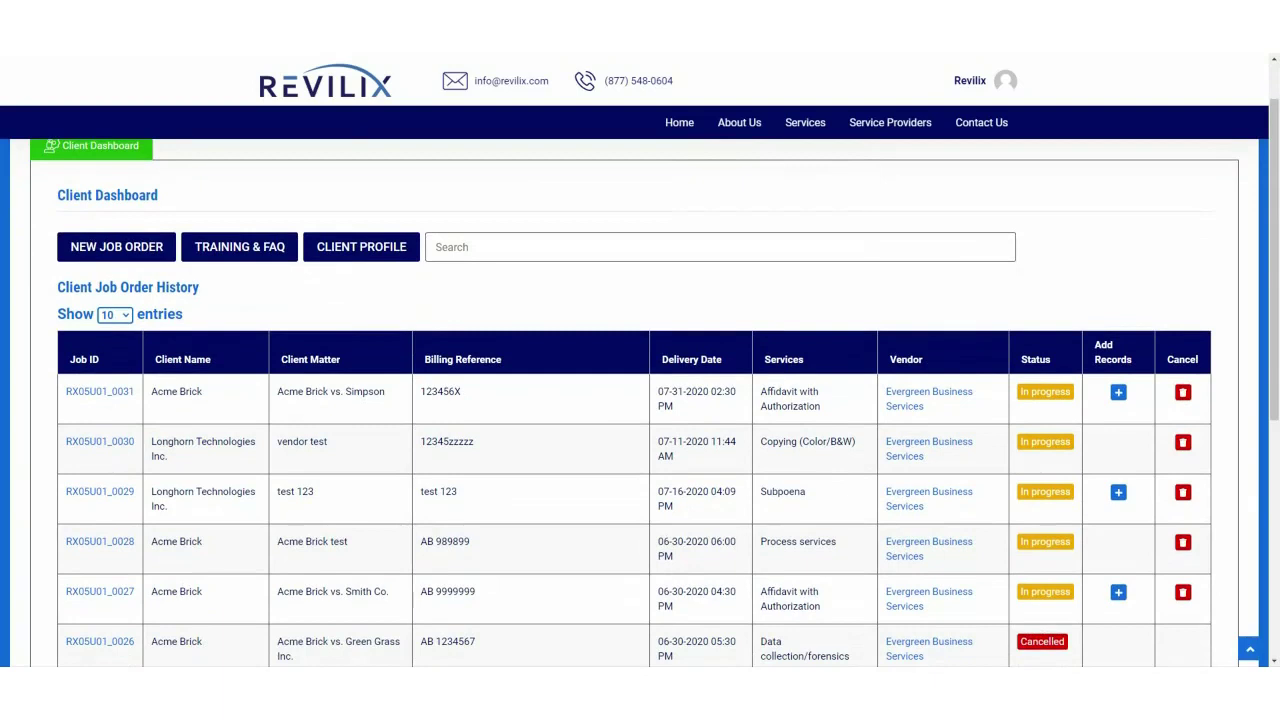
pyautogui.click(104, 251)
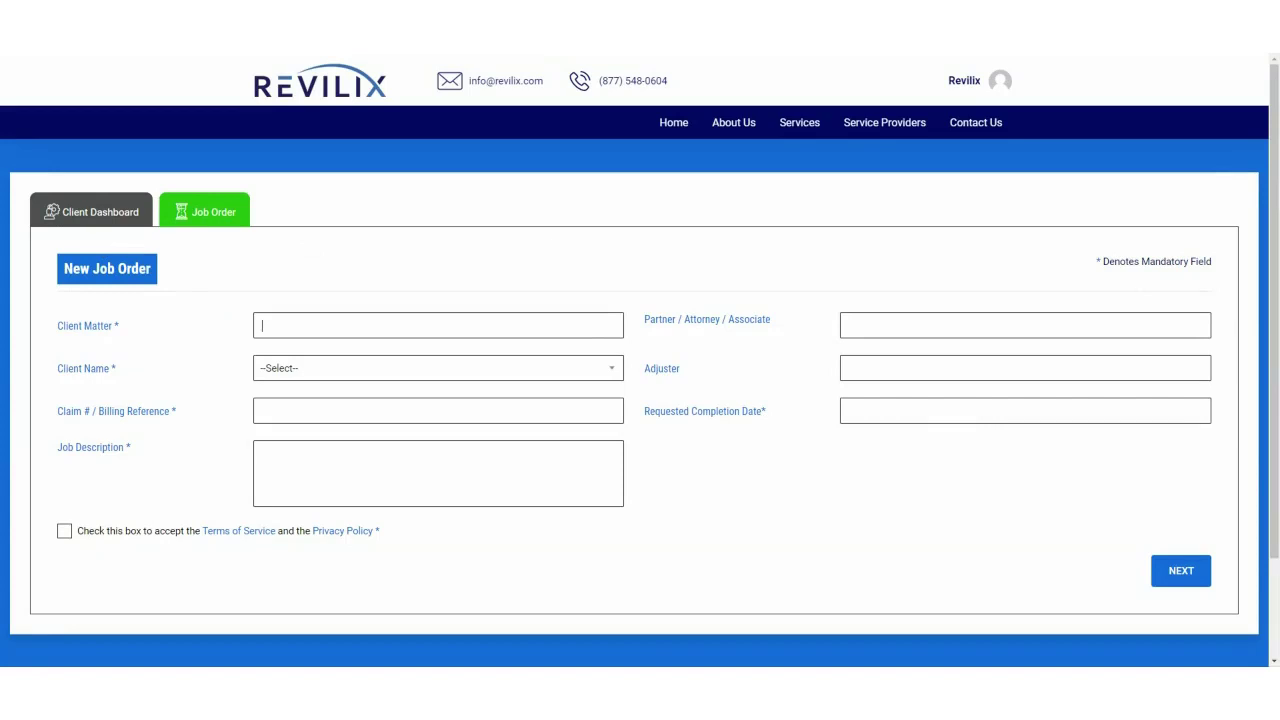
pyautogui.write('A')
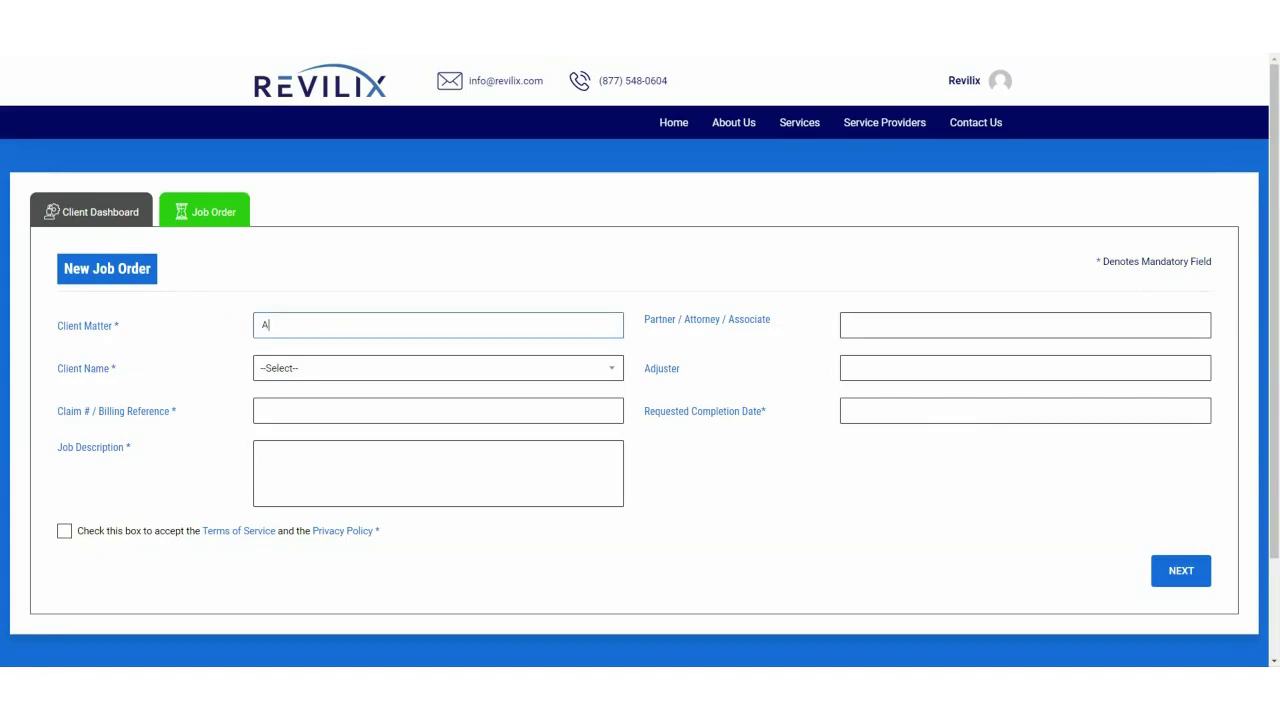
pyautogui.write('cme Brick vs. Jones')
pyautogui.click(849, 325)
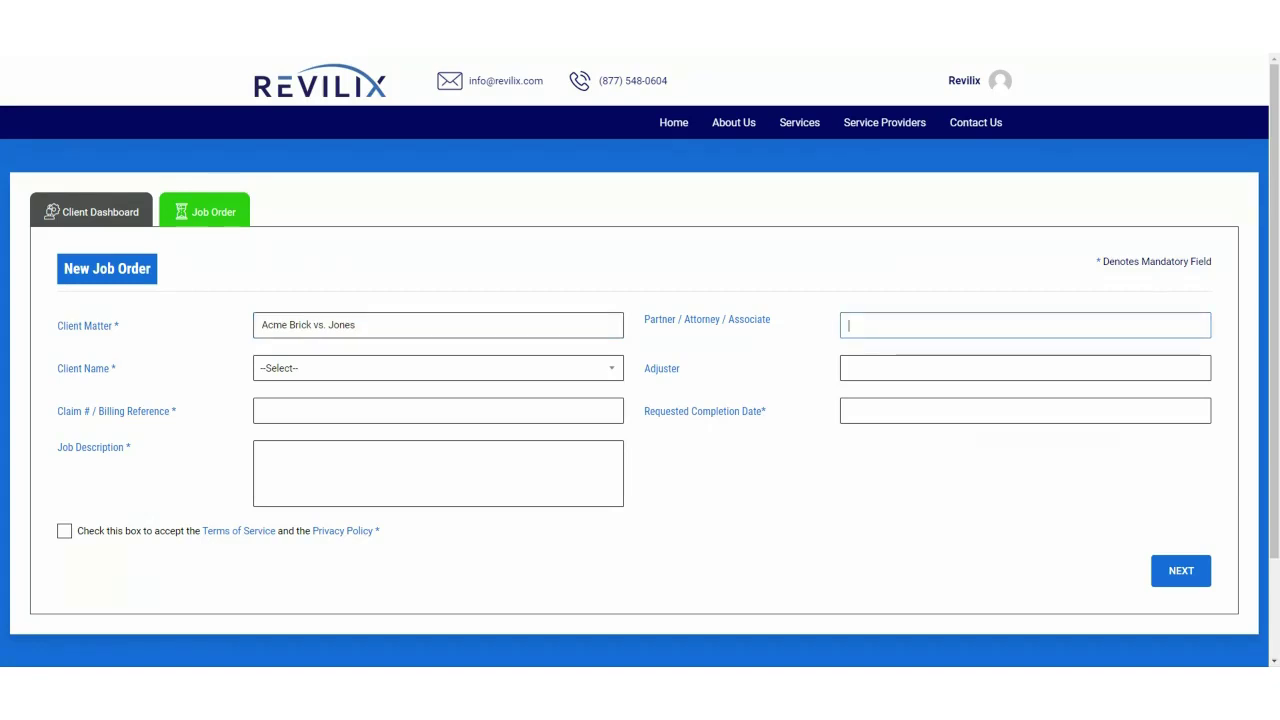
pyautogui.moveTo(1096, 261); pyautogui.dragTo(1190, 271)
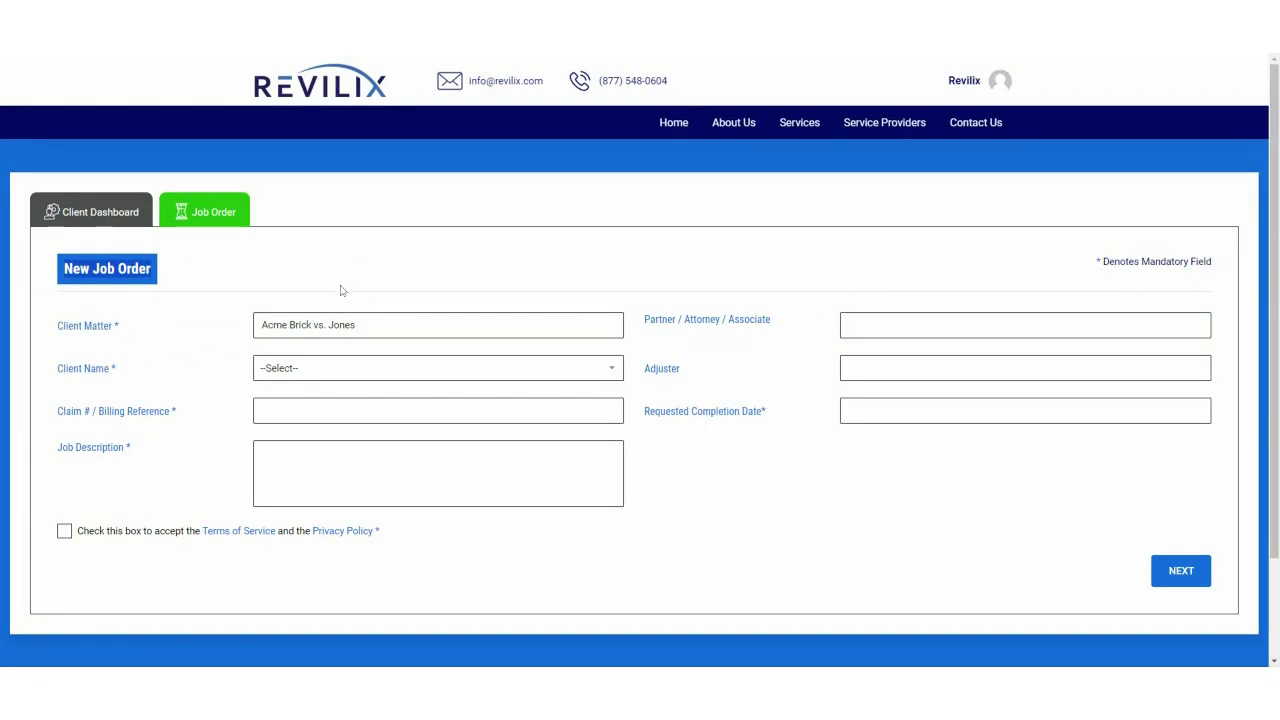
# Try "Other – not listed" as the client name for the job order
pyautogui.click(611, 368)
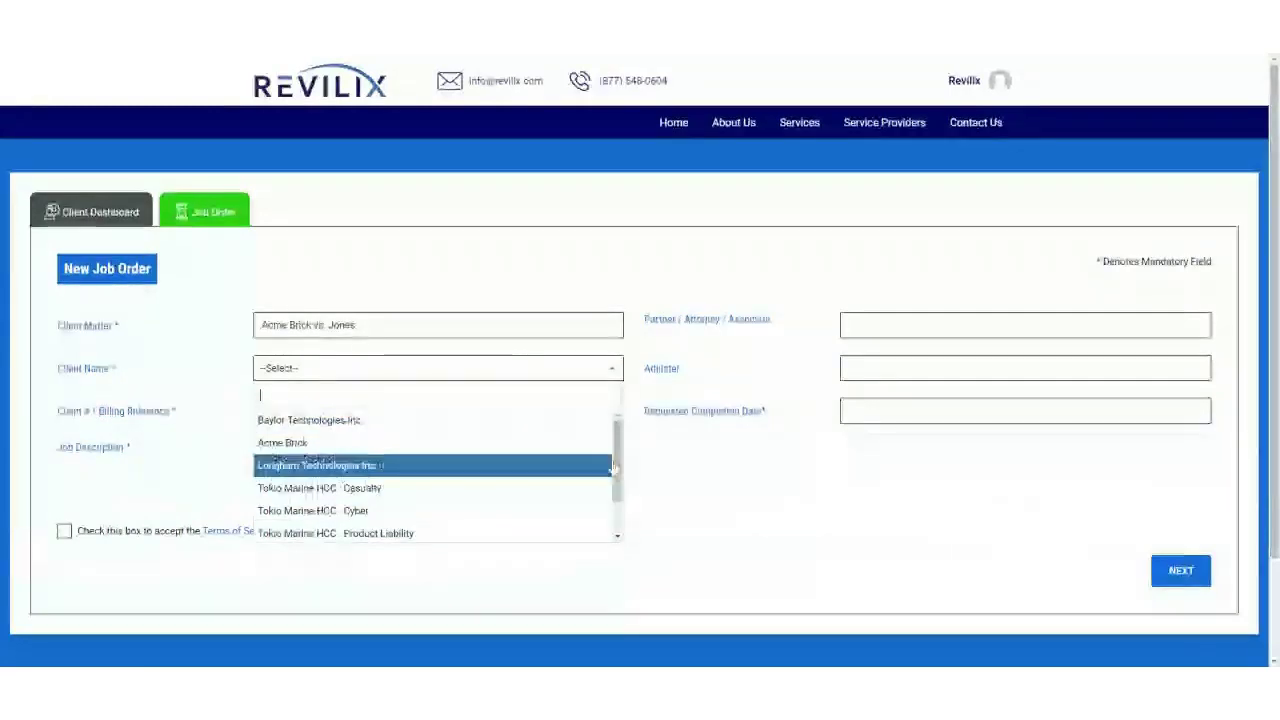
pyautogui.scroll(-1, 613, 467)
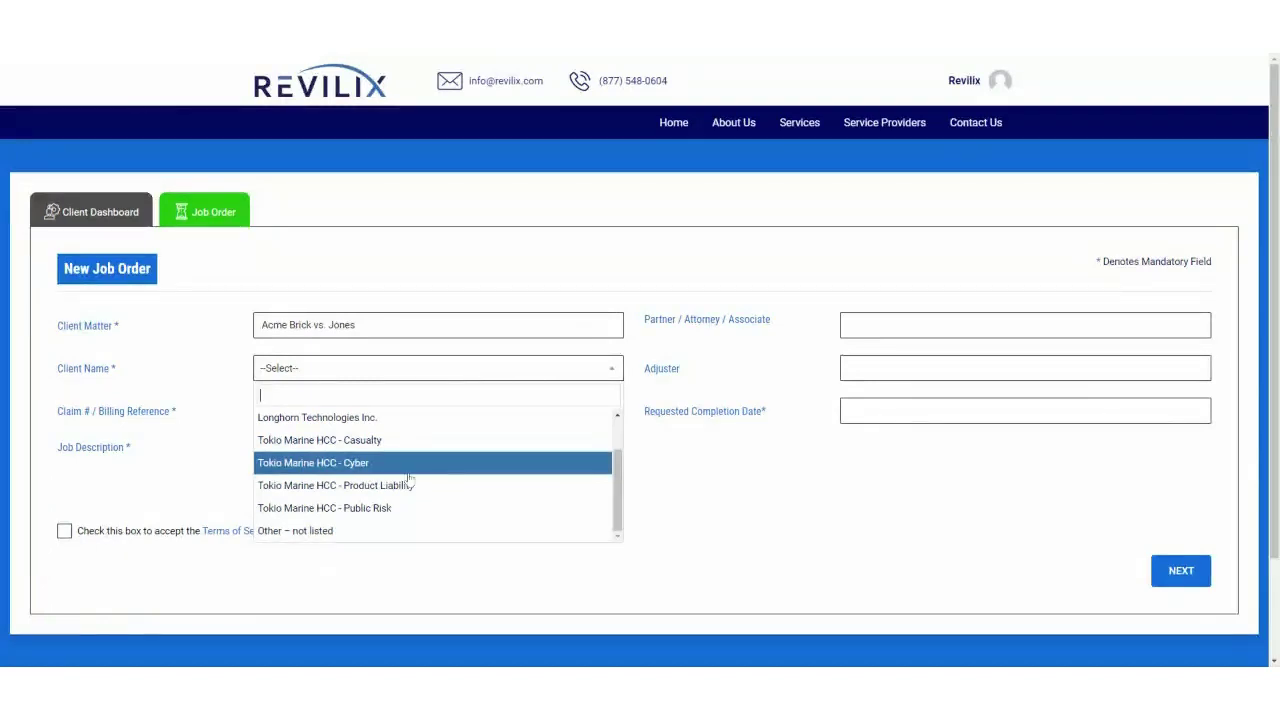
pyautogui.click(380, 536)
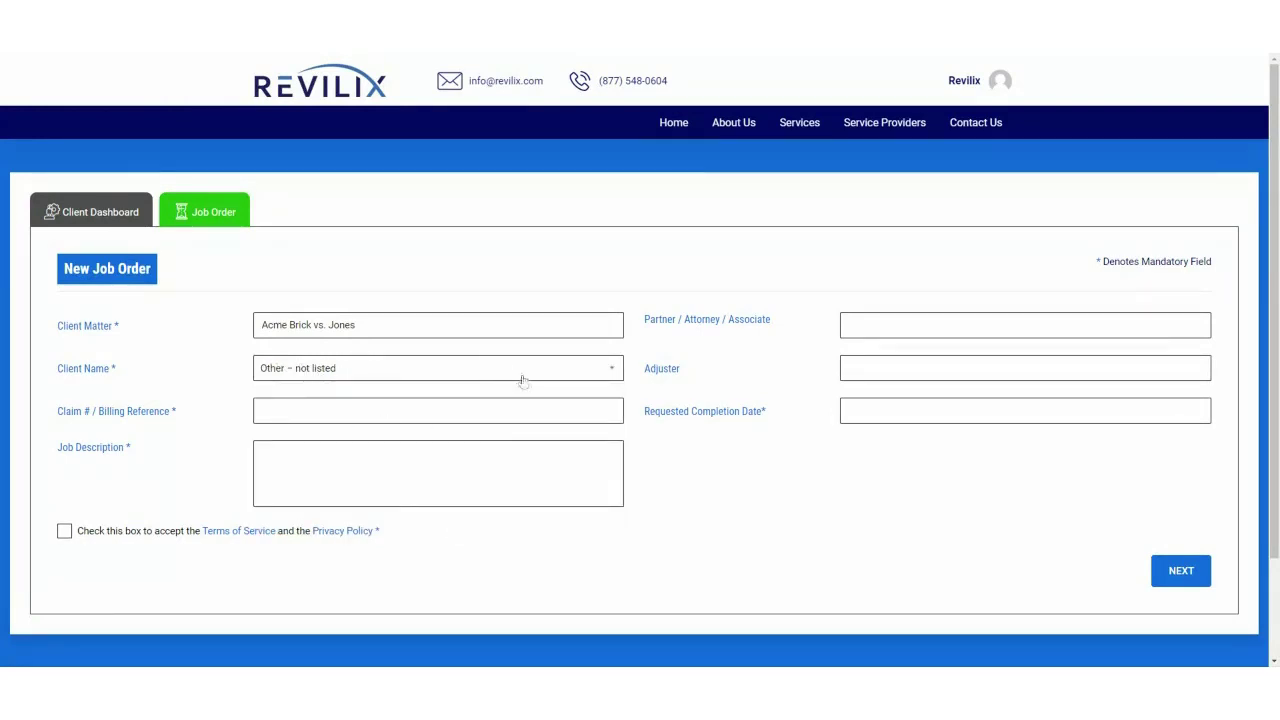
# Set the job order's client name to Acme Brick
pyautogui.click(614, 370)
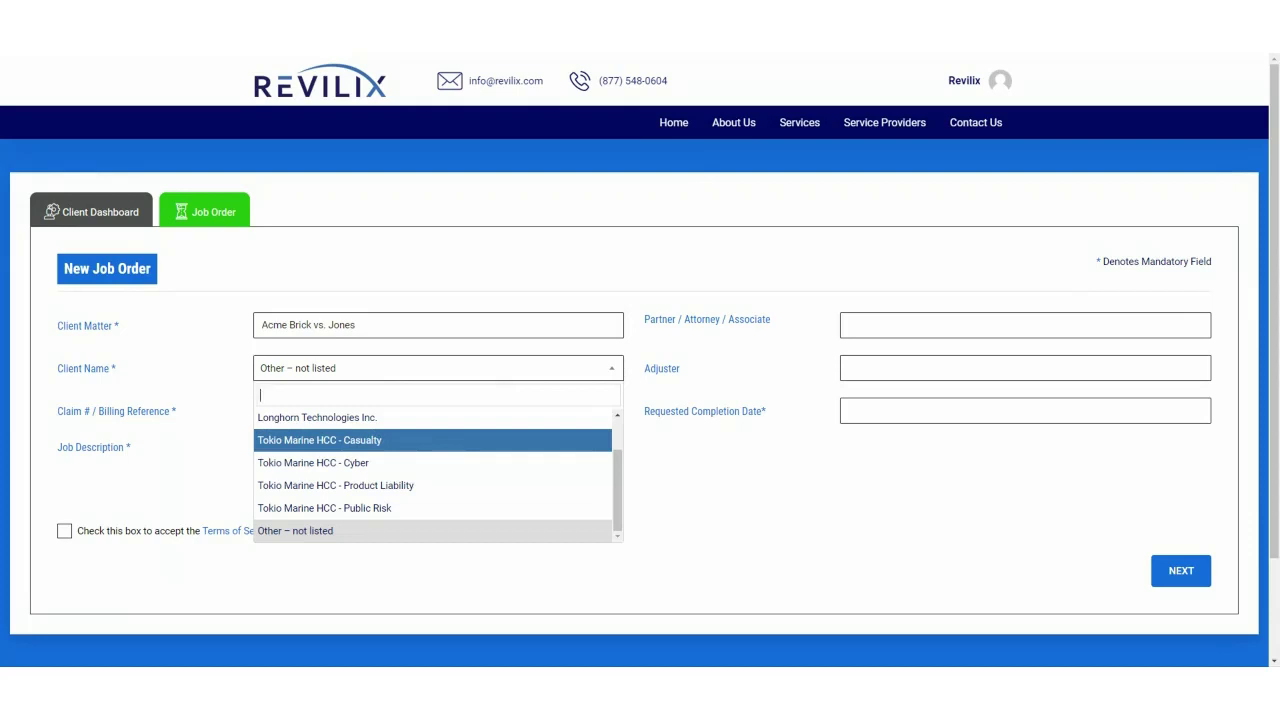
pyautogui.scroll(2, 394, 434)
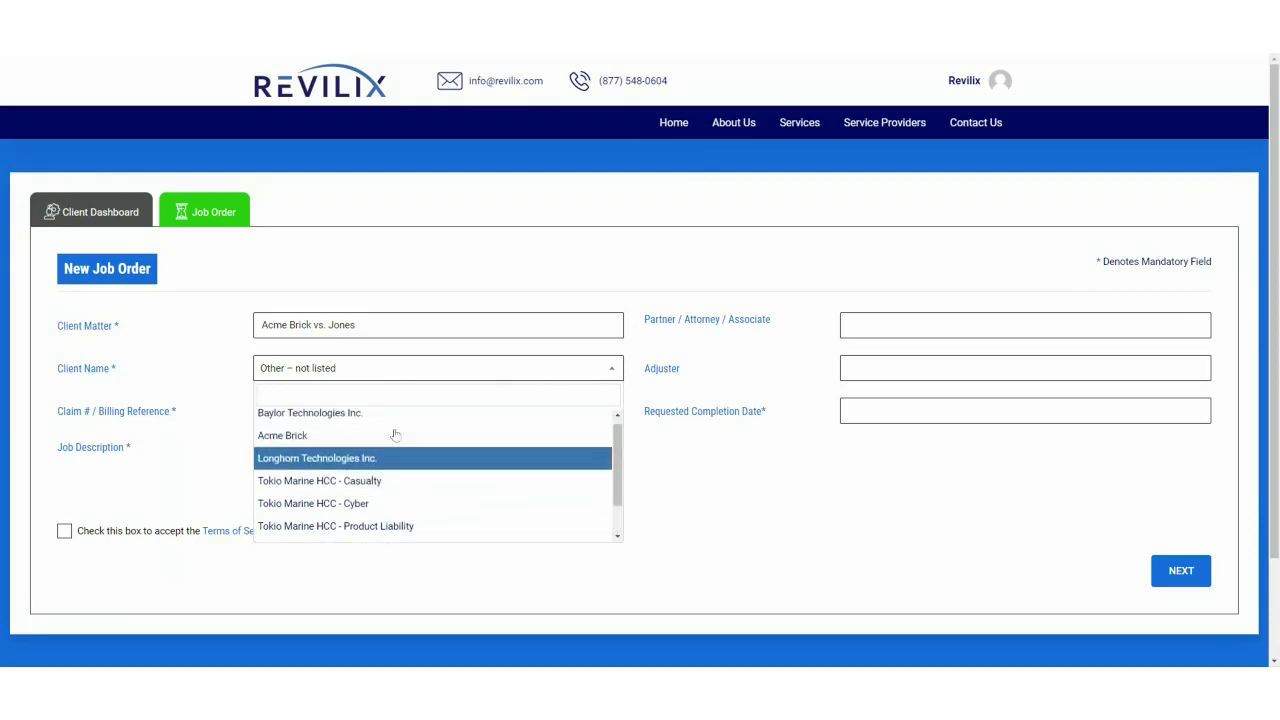
pyautogui.click(314, 445)
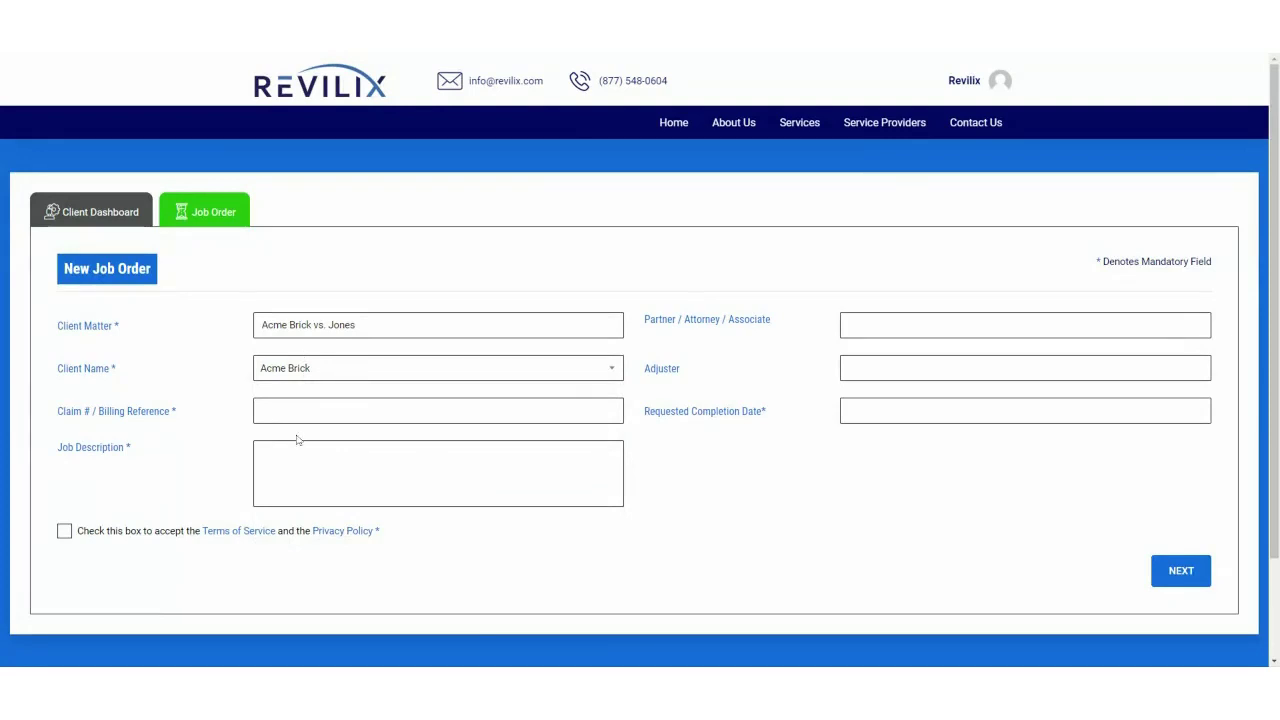
# Enter the claim/billing reference and set the requested completion date to 07/31/2020 3:00 PM
pyautogui.click(262, 410)
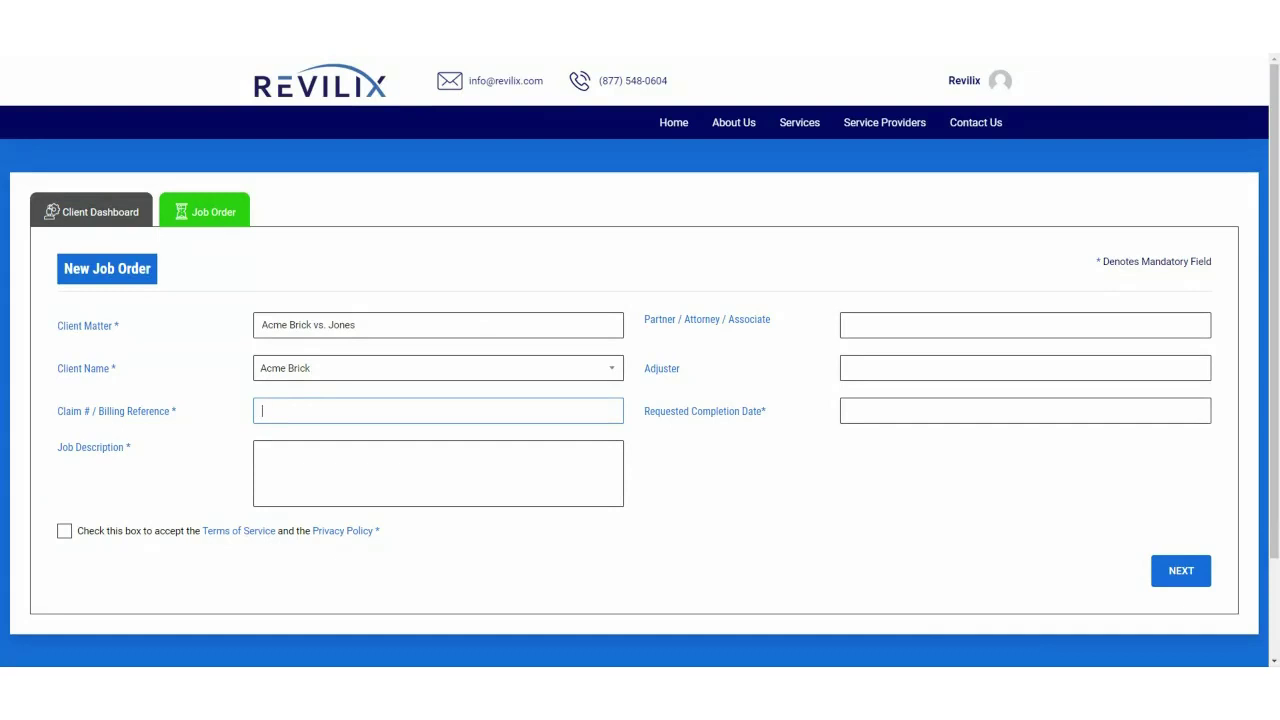
pyautogui.write('23456X1')
pyautogui.click(1025, 410)
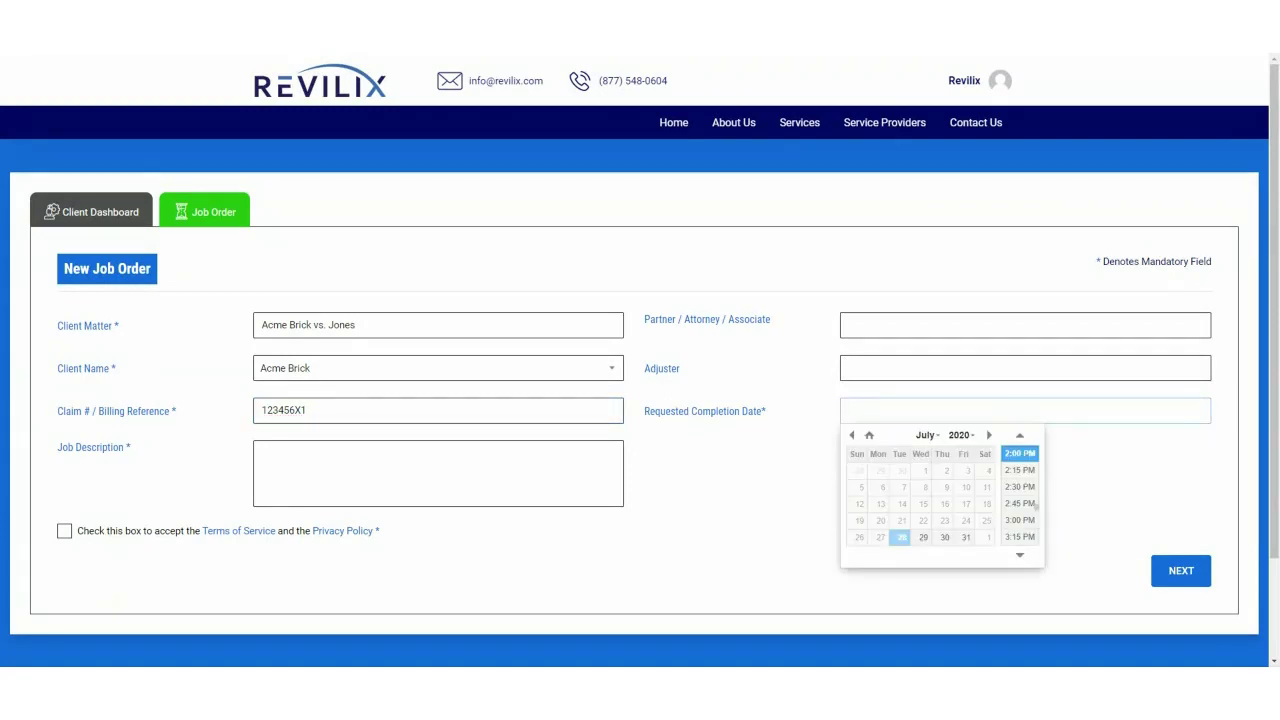
pyautogui.click(966, 540)
pyautogui.click(1022, 524)
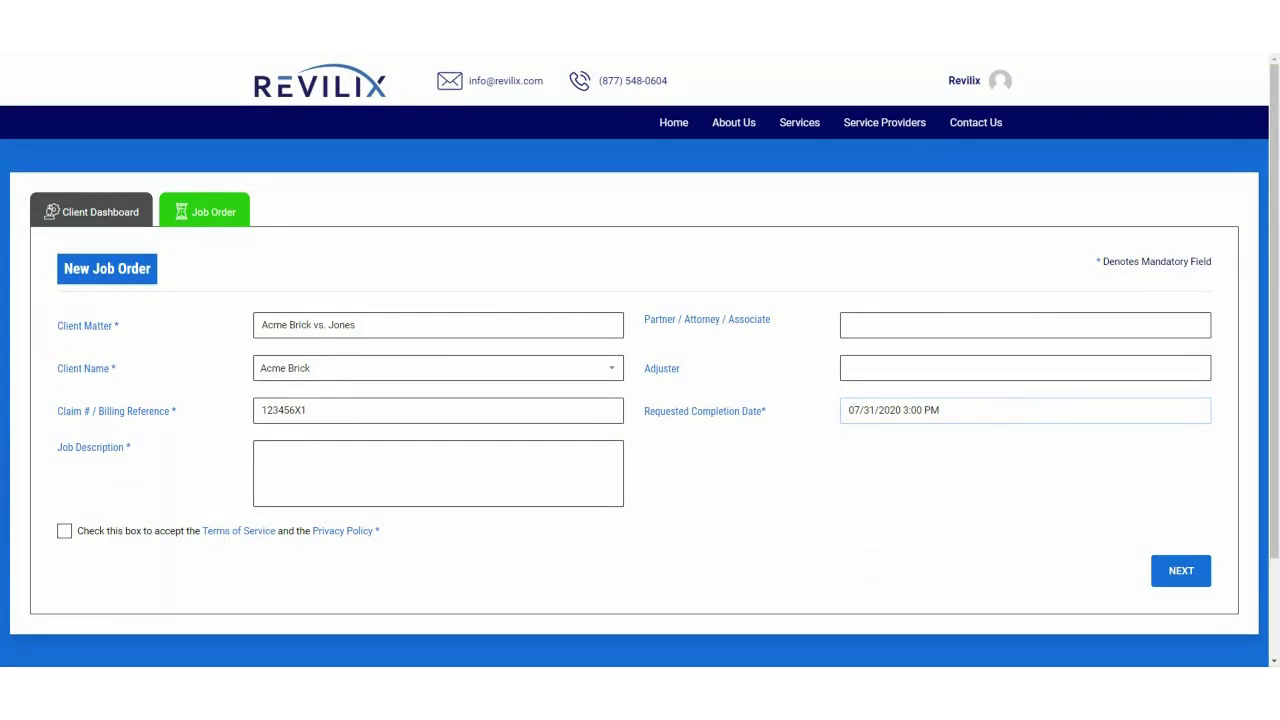
# Enter "test records retrieval" as the job description and accept the Terms of Service and Privacy Policy
pyautogui.write('tes')
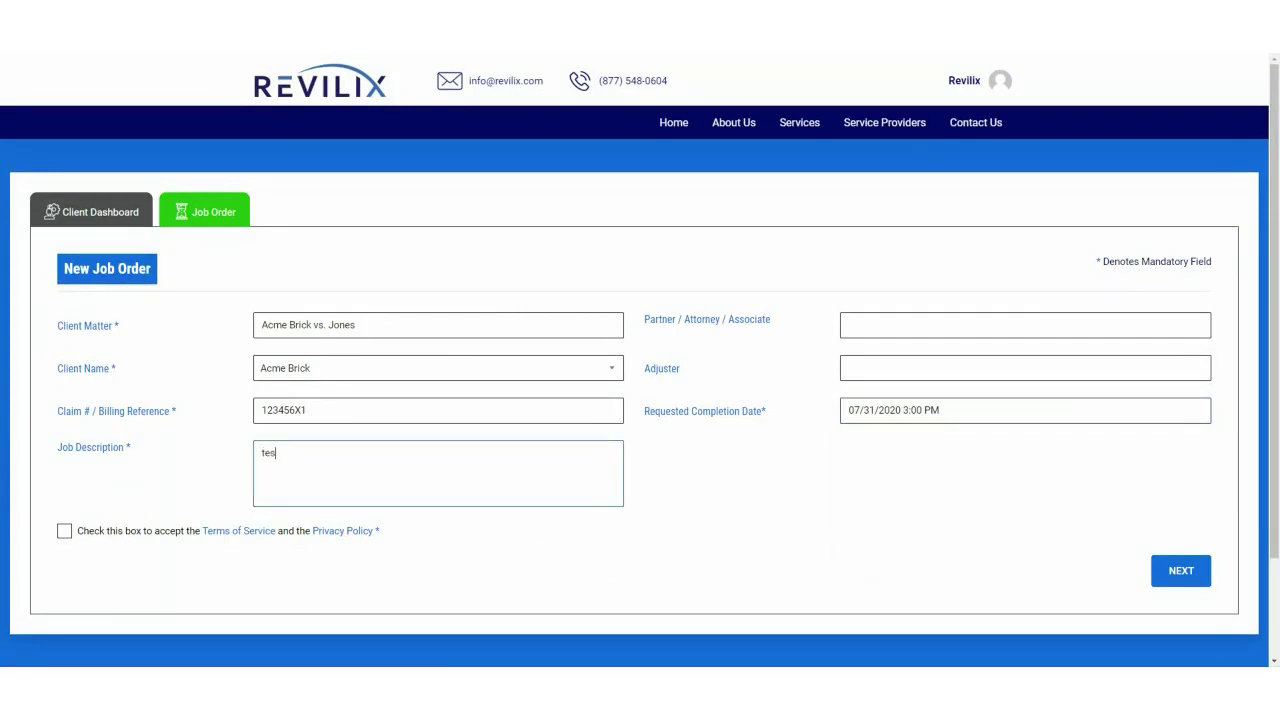
pyautogui.write('t records retreva')
pyautogui.press('BackSpace')
pyautogui.press('BackSpace')
pyautogui.write('ieval')
pyautogui.click(64, 533)
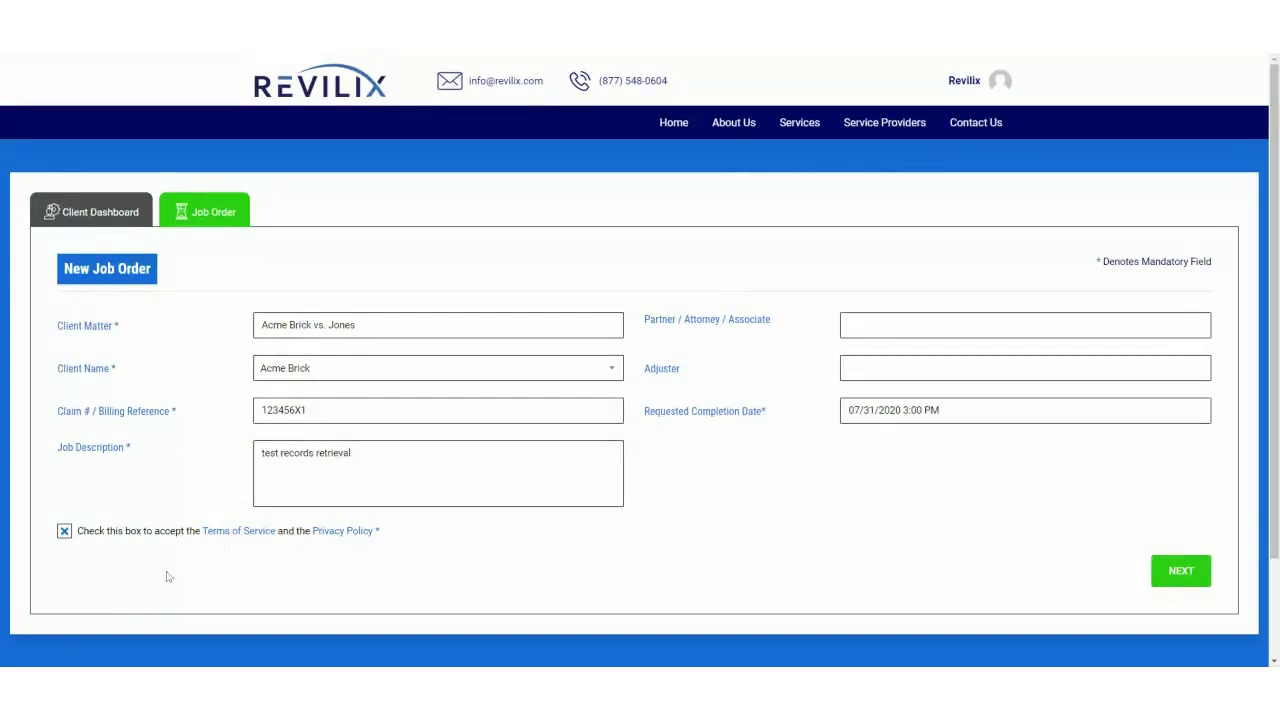
# View and close the Privacy Policy, and continue the job order to the service selection
pyautogui.click(337, 533)
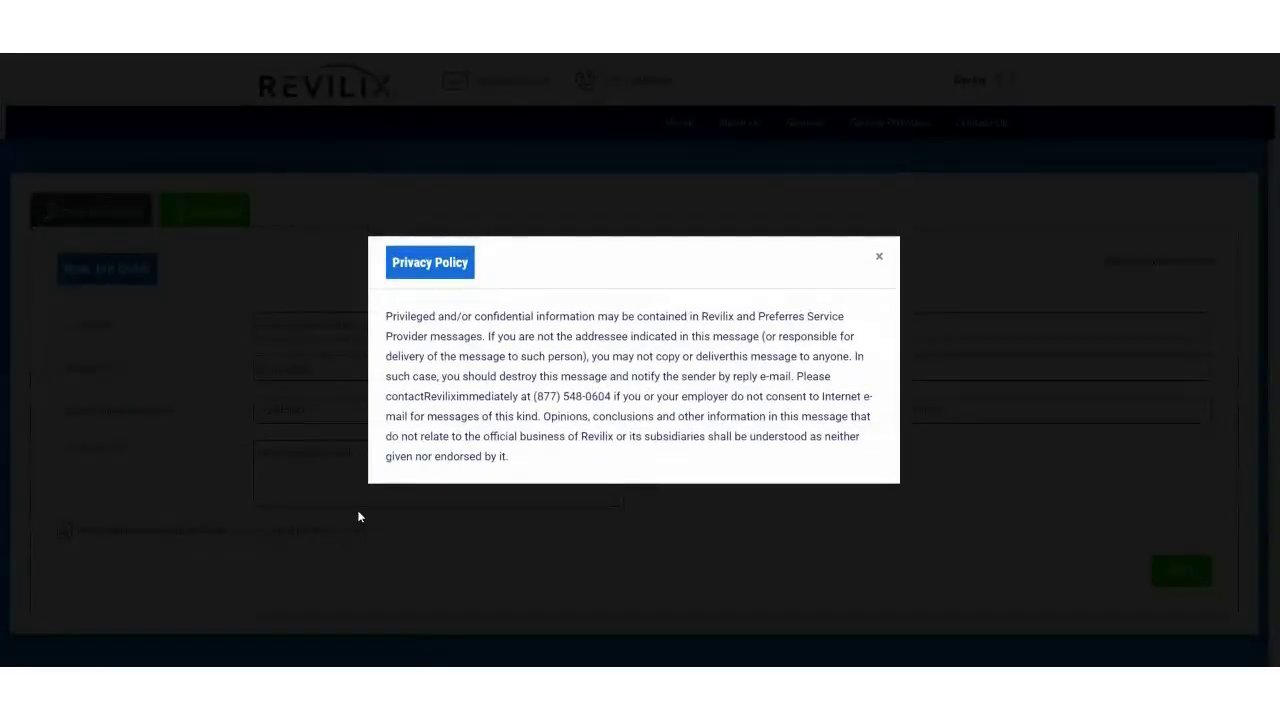
pyautogui.click(880, 257)
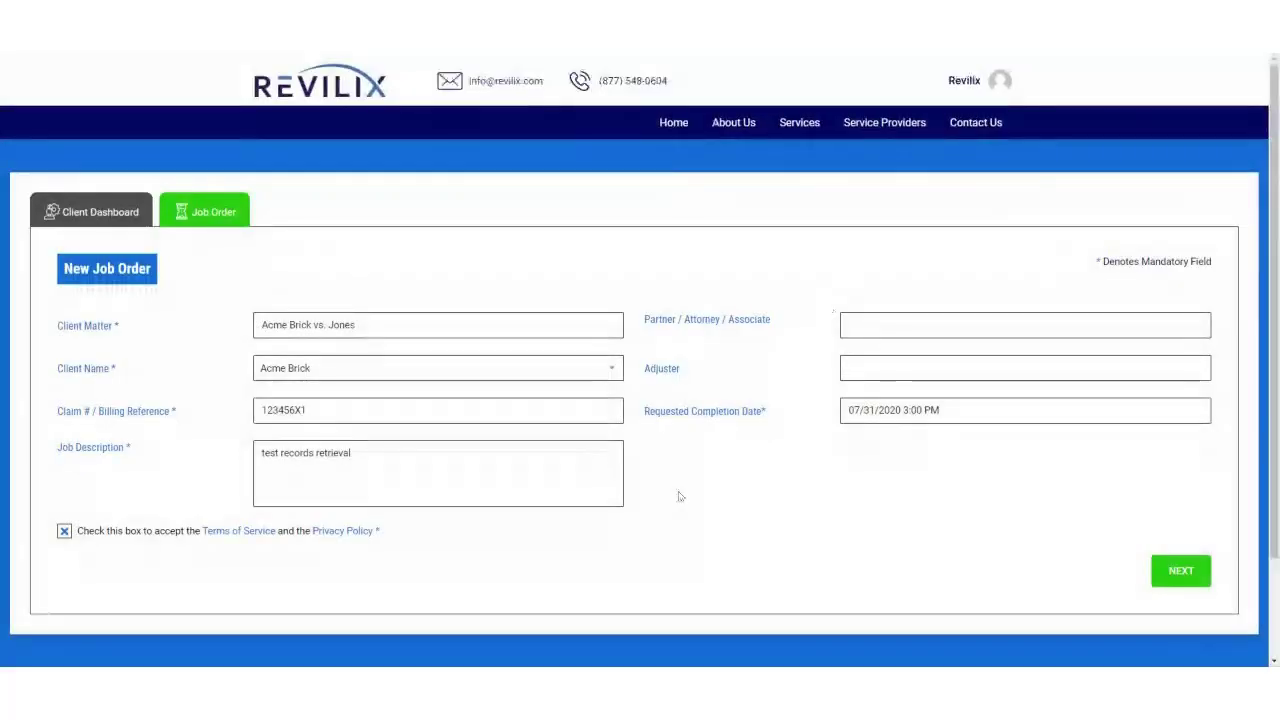
pyautogui.click(1181, 572)
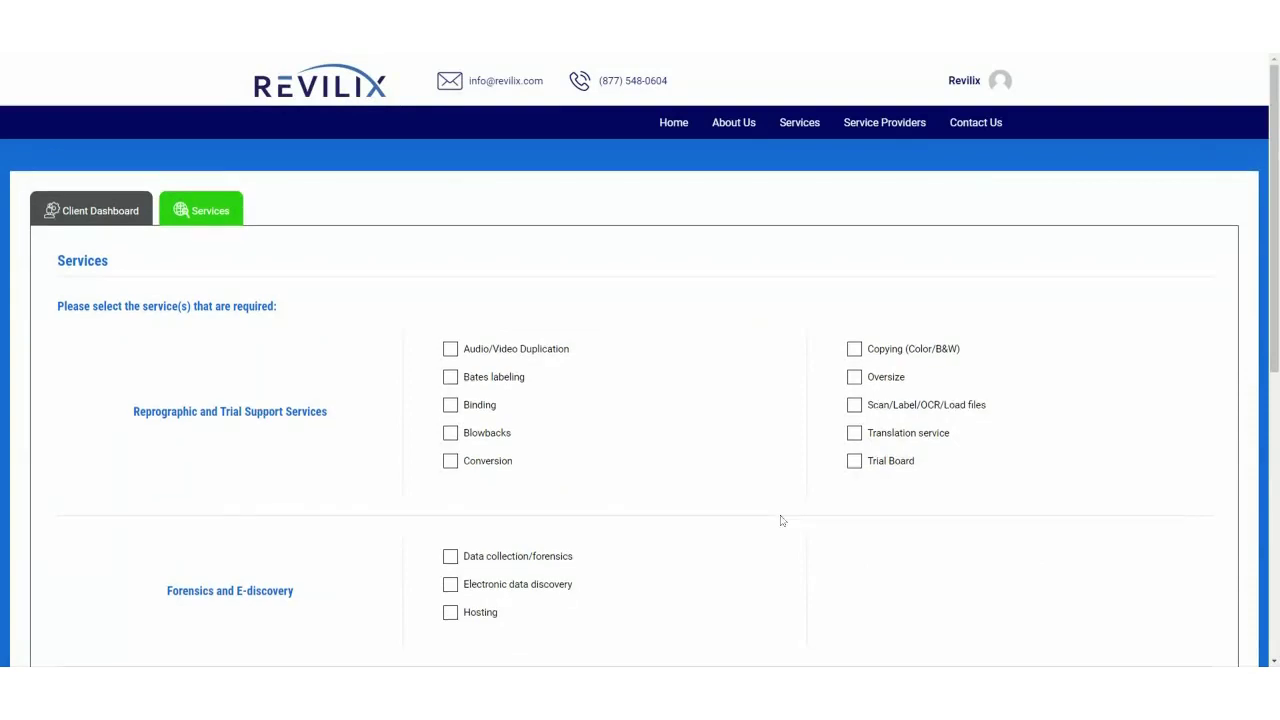
# Review the available services, from reprographic and trial support through forensics, court reporting and record retrieval to process services
pyautogui.scroll(-1, 782, 520)
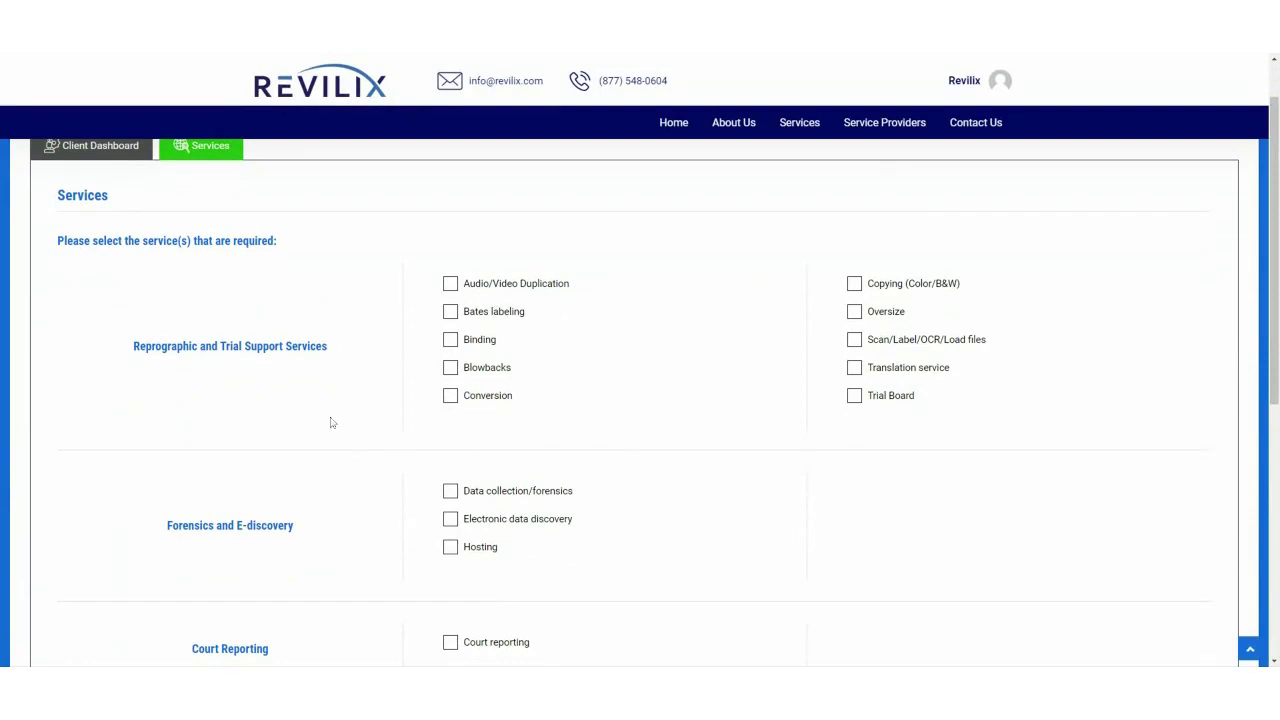
pyautogui.scroll(-1, 321, 421)
pyautogui.scroll(-1, 321, 421)
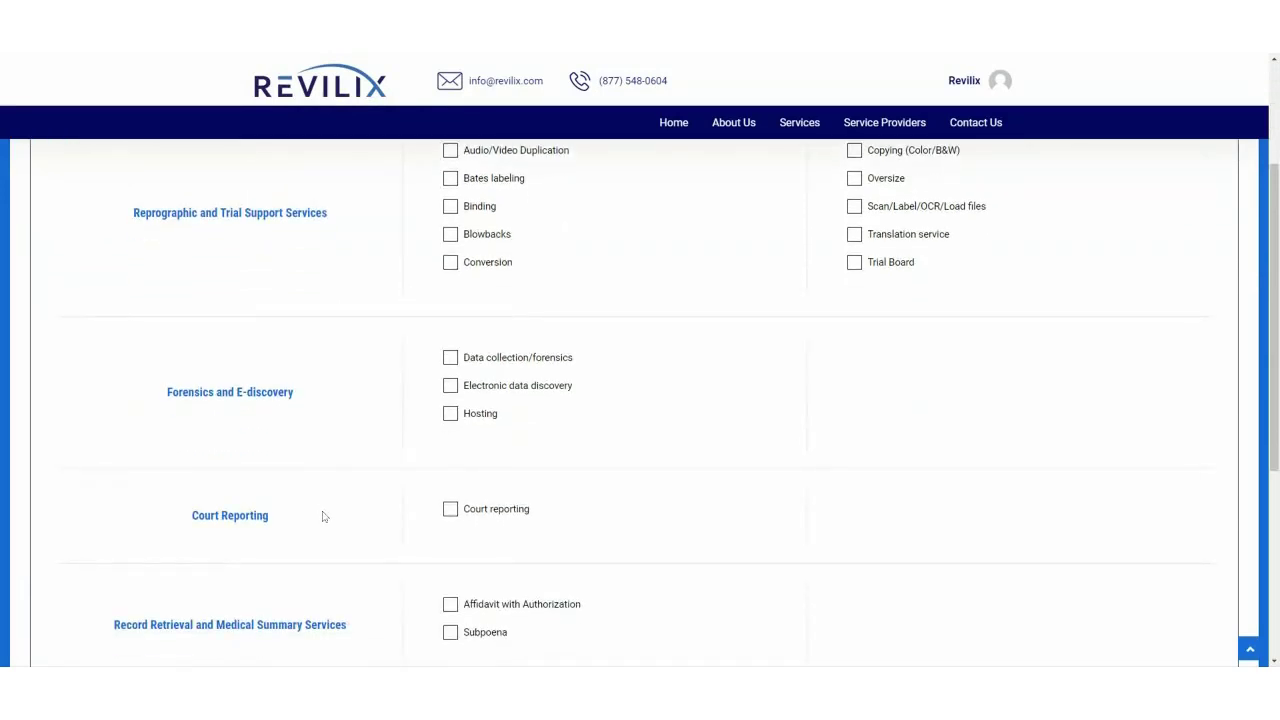
pyautogui.scroll(-2, 323, 517)
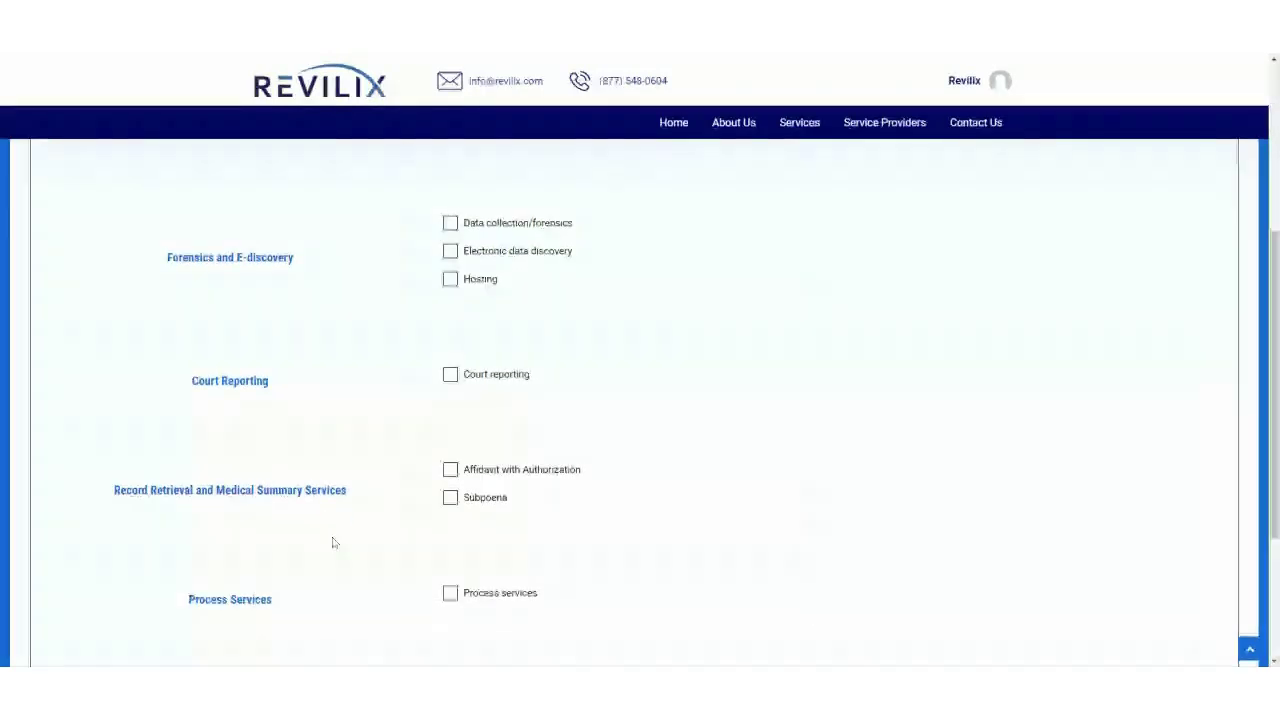
pyautogui.scroll(-1, 331, 540)
pyautogui.scroll(5, 577, 471)
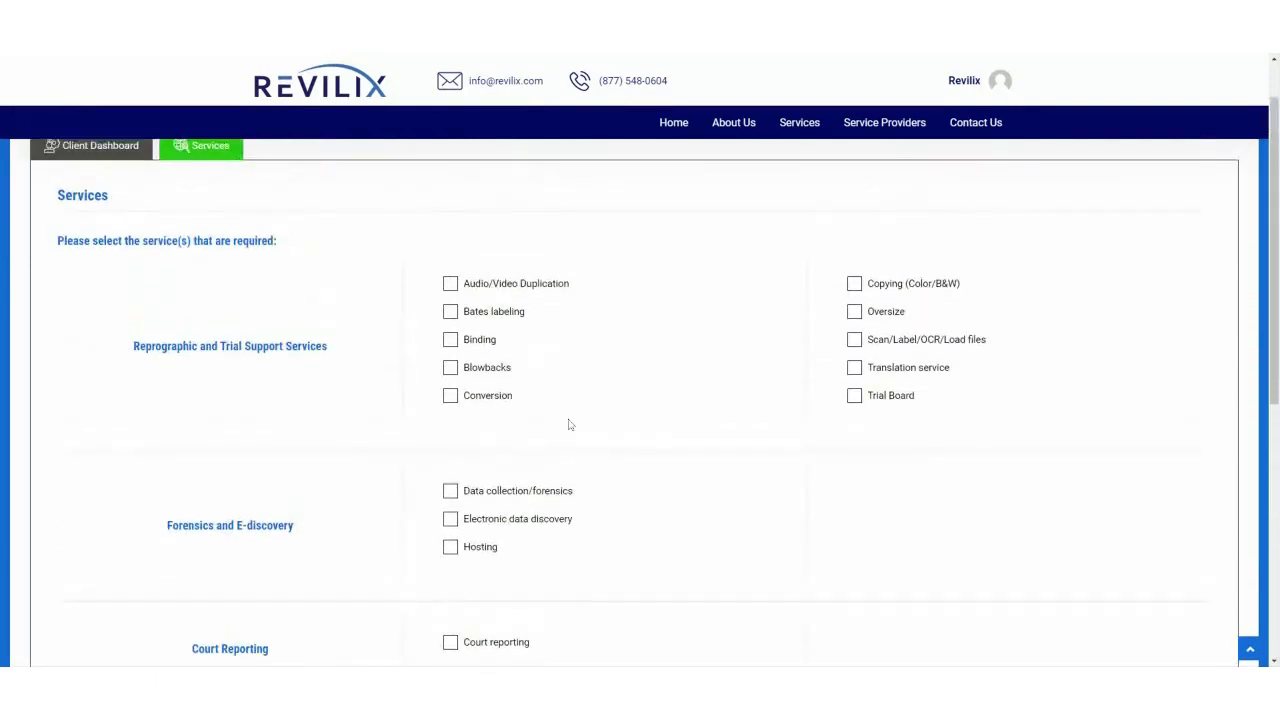
# Try selecting Binding, Blowbacks, Conversion and Copying (Color/B&W), and clear all four selections again
pyautogui.click(450, 340)
pyautogui.click(450, 367)
pyautogui.click(450, 395)
pyautogui.click(450, 367)
pyautogui.click(450, 340)
pyautogui.click(450, 395)
pyautogui.click(854, 285)
pyautogui.click(855, 286)
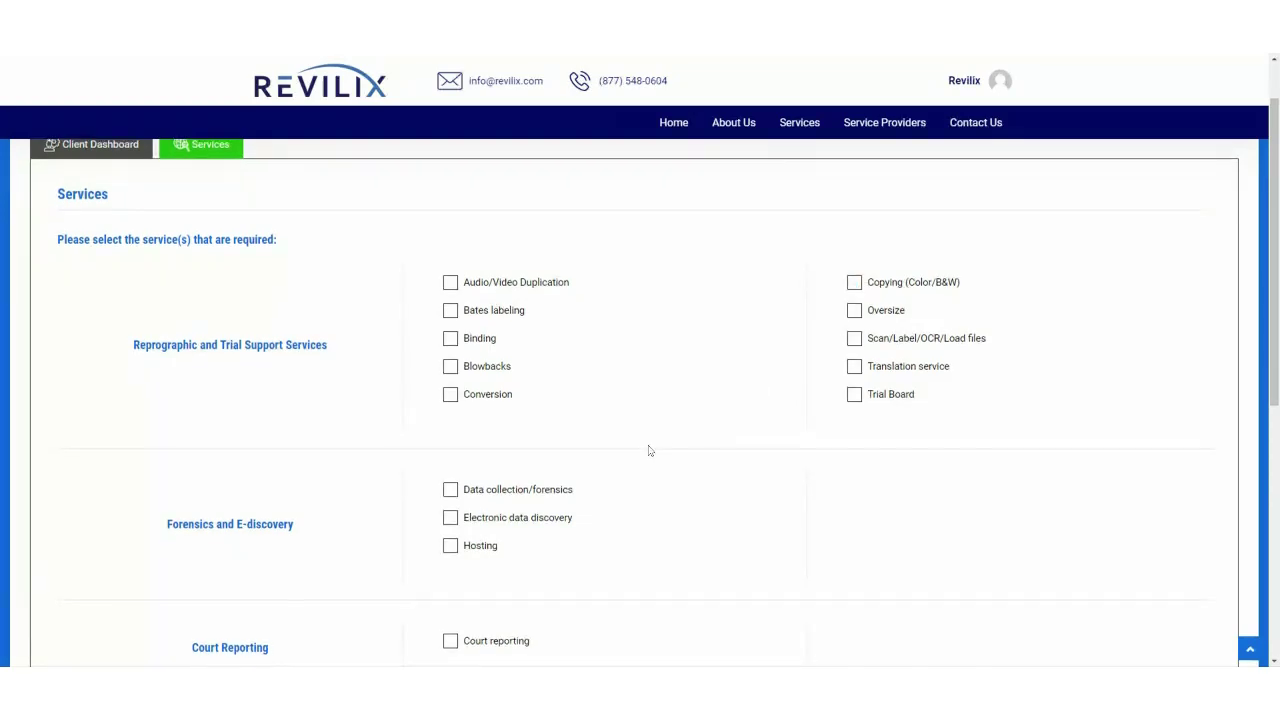
# Select the Affidavit with Authorization service under Record Retrieval and Medical Summary Services
pyautogui.scroll(-2, 645, 449)
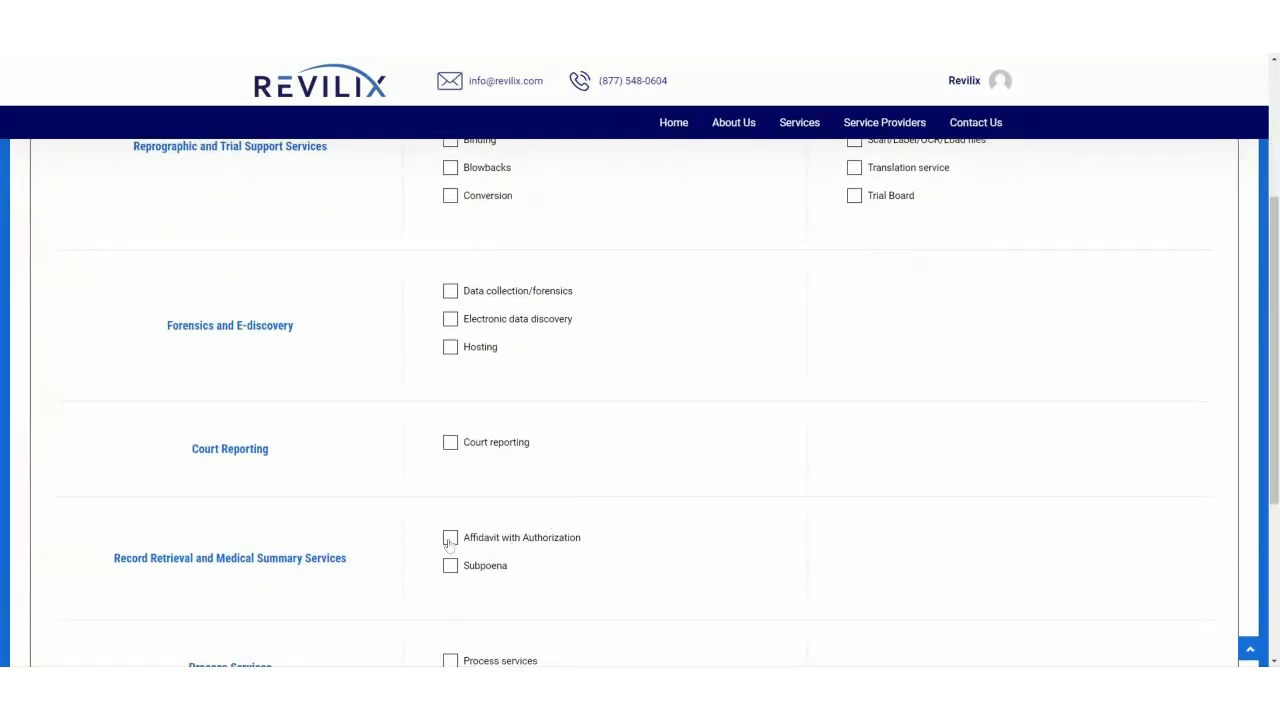
pyautogui.click(451, 540)
# Try adding Copying (Color/B&W) and Scan/Label/OCR/Load files to the order, and clear both selections again
pyautogui.scroll(2, 648, 516)
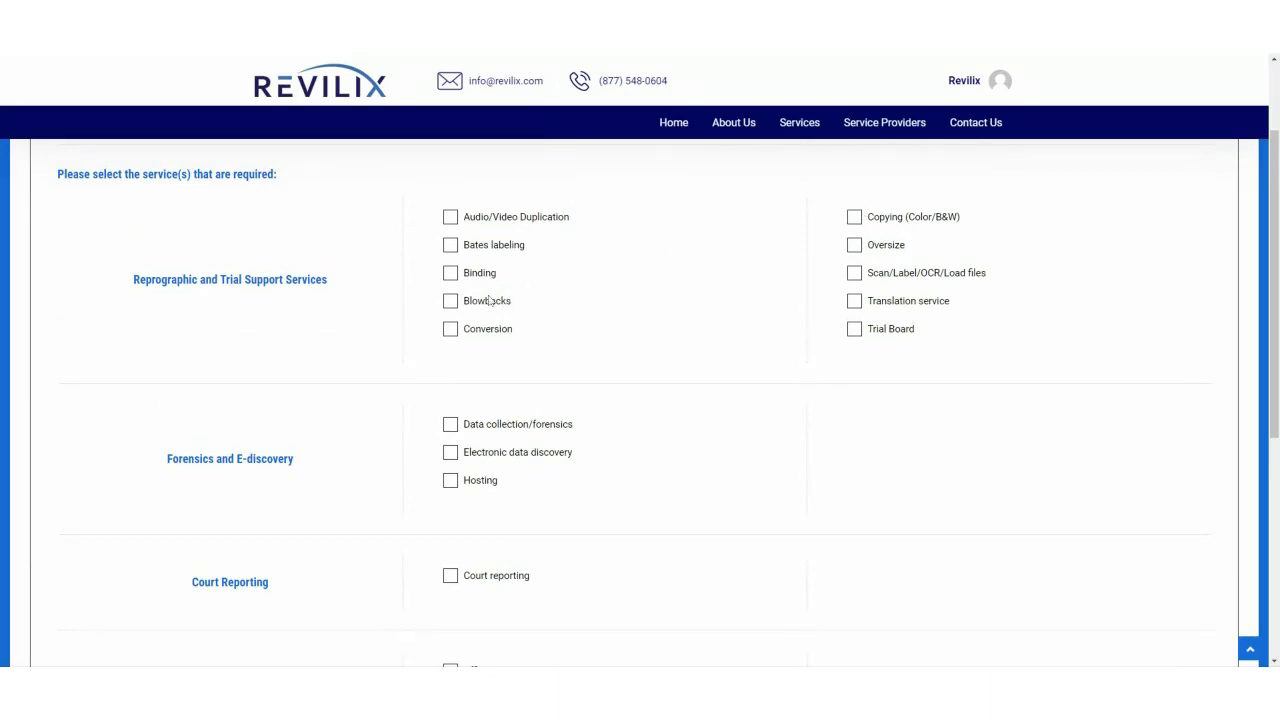
pyautogui.click(866, 220)
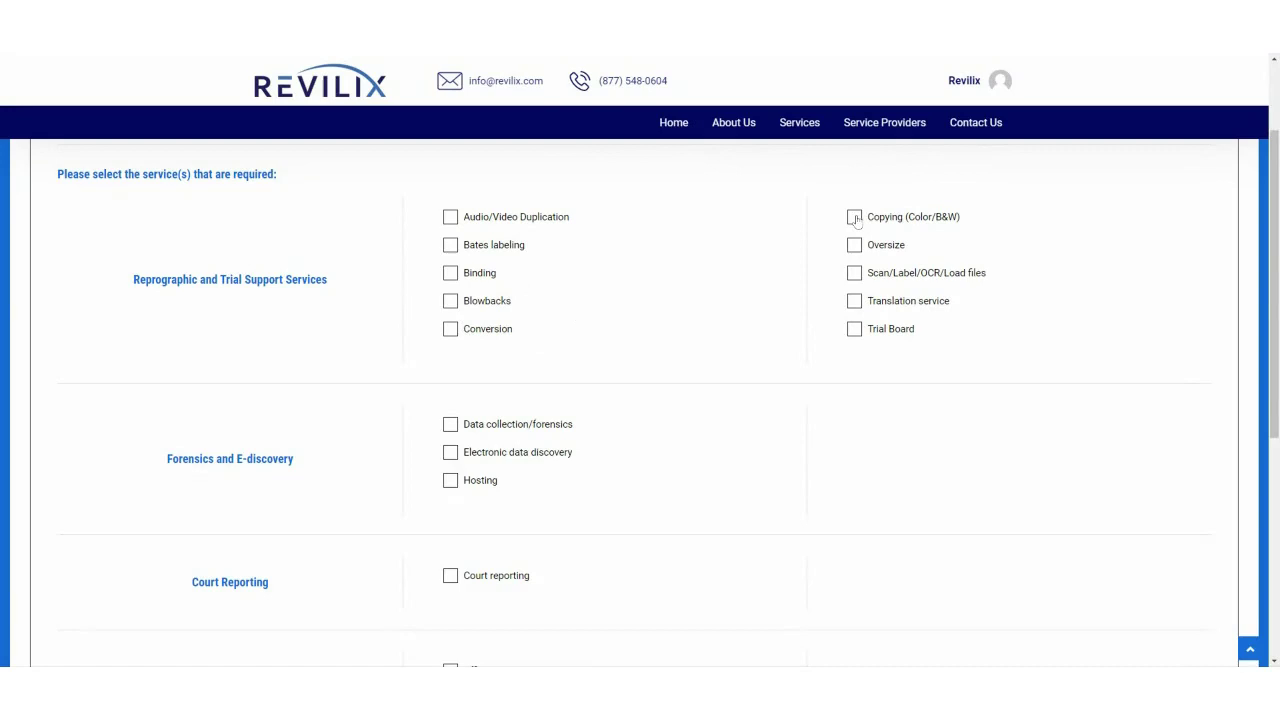
pyautogui.click(857, 276)
pyautogui.click(855, 274)
pyautogui.click(854, 222)
# Continue the job order to the details form for the selected service
pyautogui.scroll(-2, 742, 440)
pyautogui.scroll(-2, 743, 435)
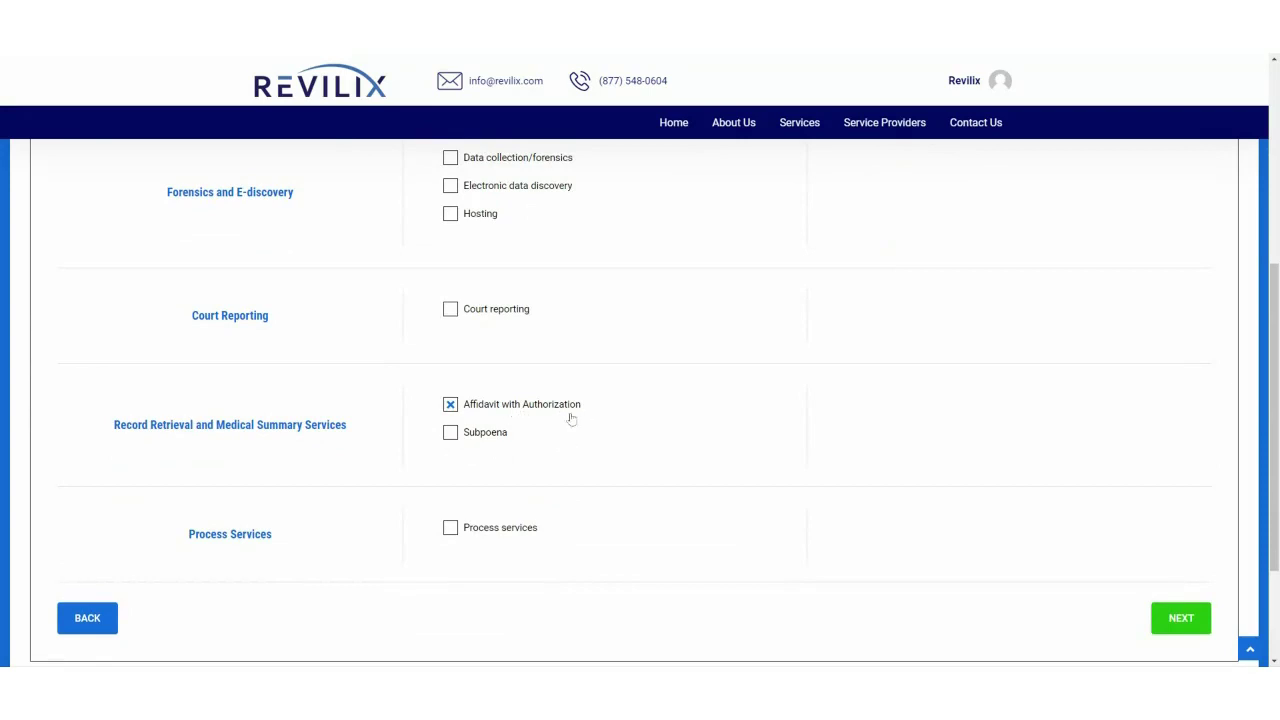
pyautogui.click(1180, 621)
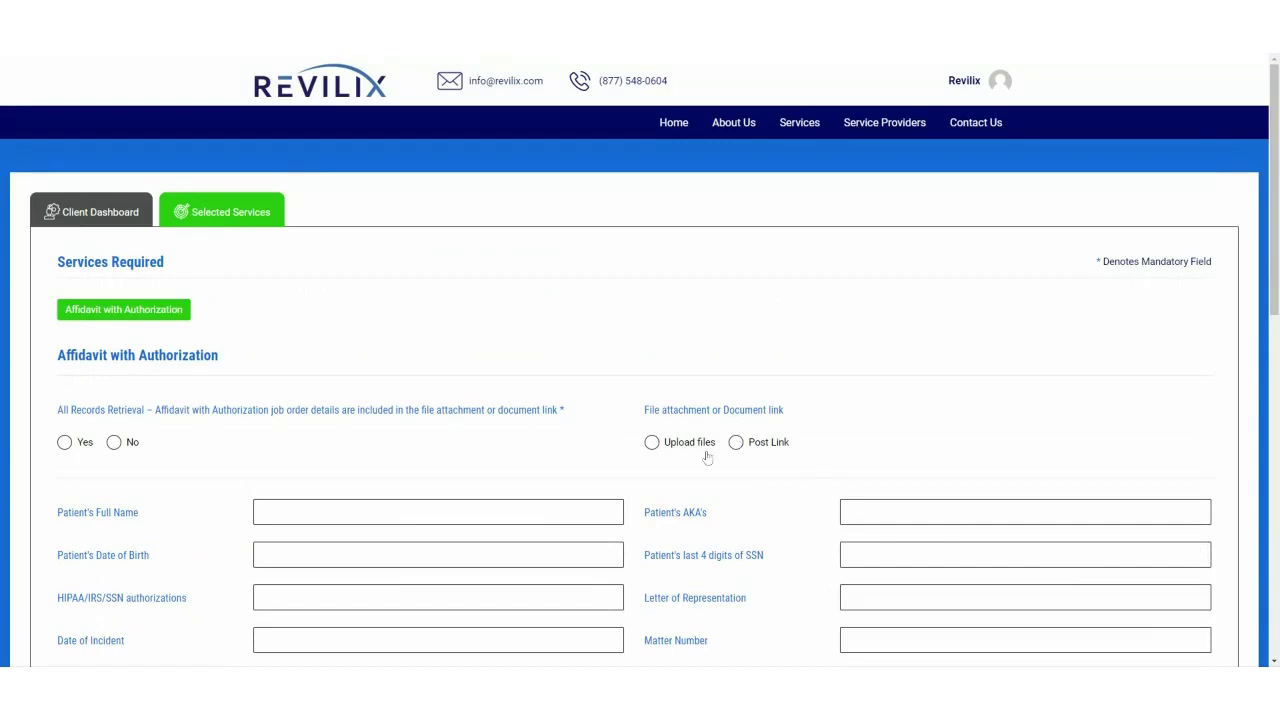
# Examine the Affidavit with Authorization form, including the file attachment options, patient details, additional record services and Records Location 1
pyautogui.scroll(-1, 759, 529)
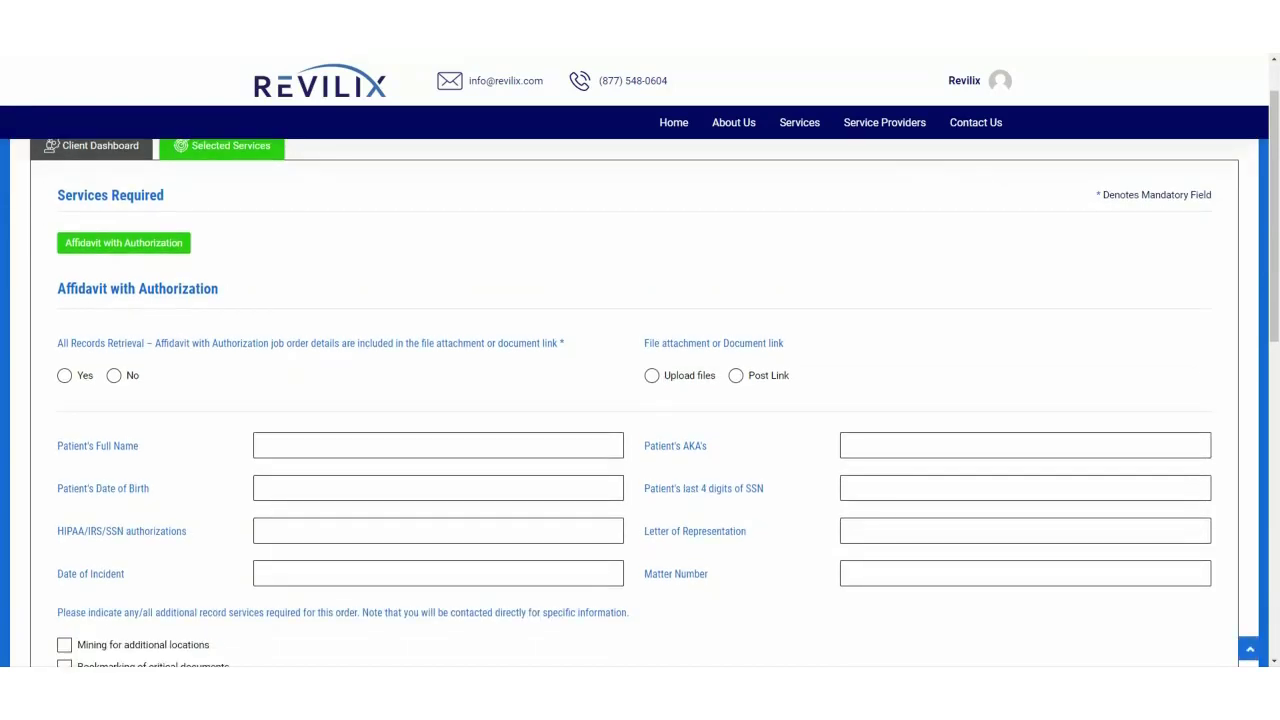
pyautogui.scroll(-2, 757, 529)
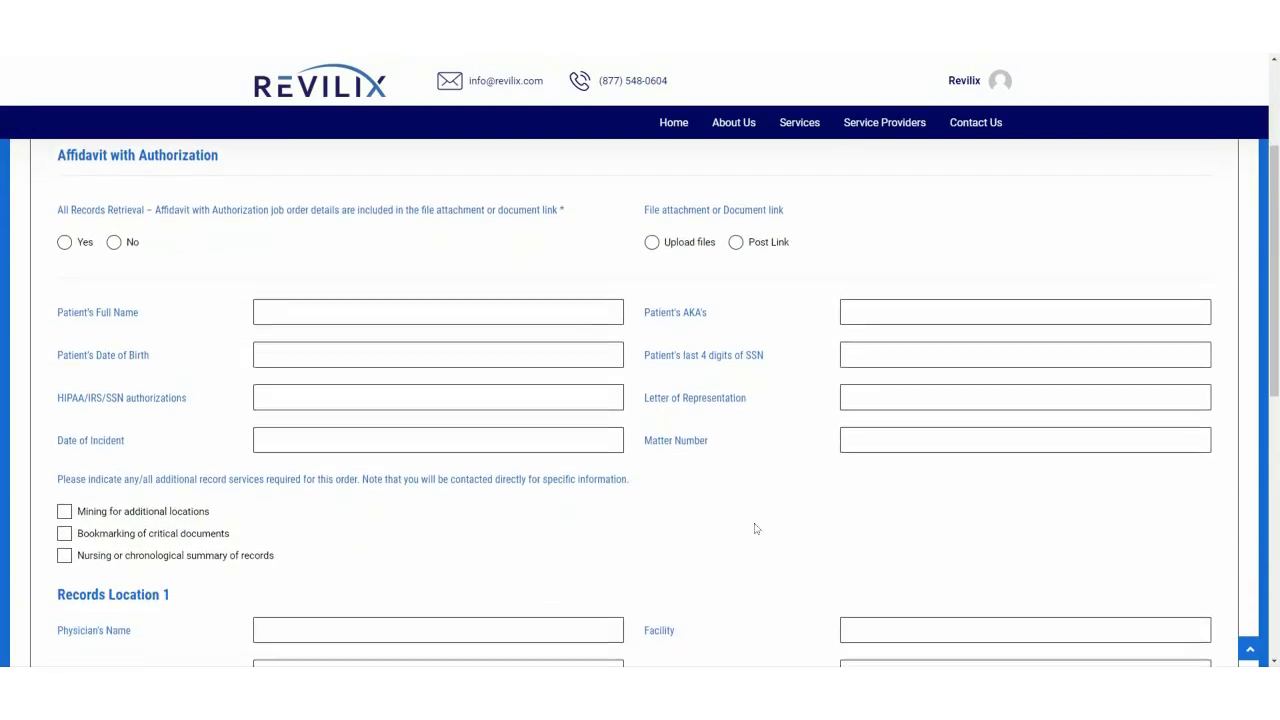
pyautogui.scroll(-2, 757, 529)
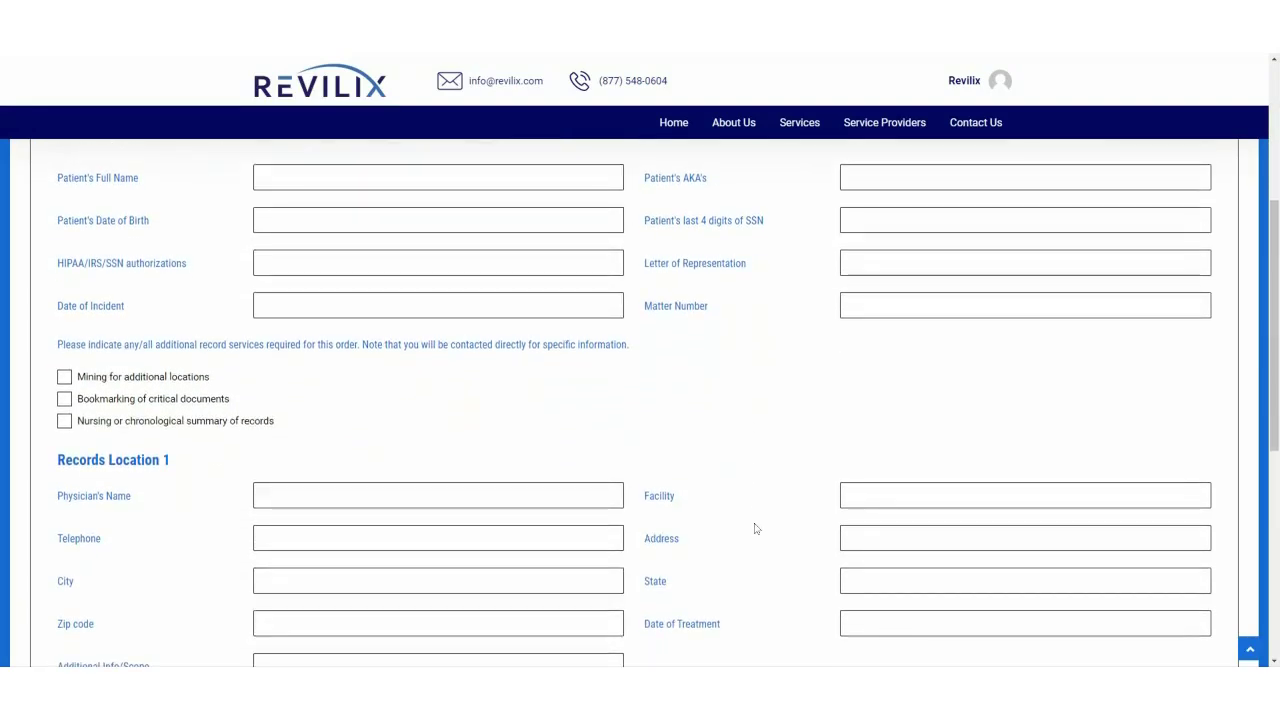
pyautogui.scroll(-3, 756, 529)
pyautogui.scroll(4, 756, 529)
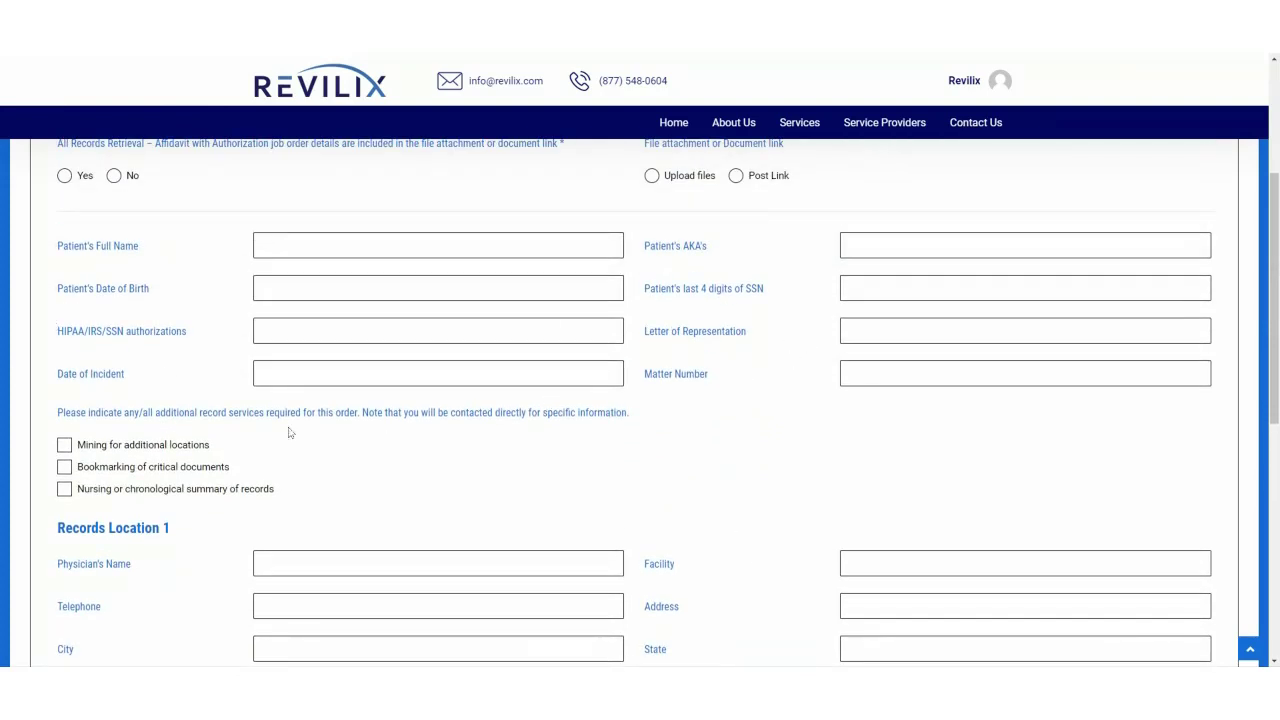
pyautogui.scroll(-3, 200, 372)
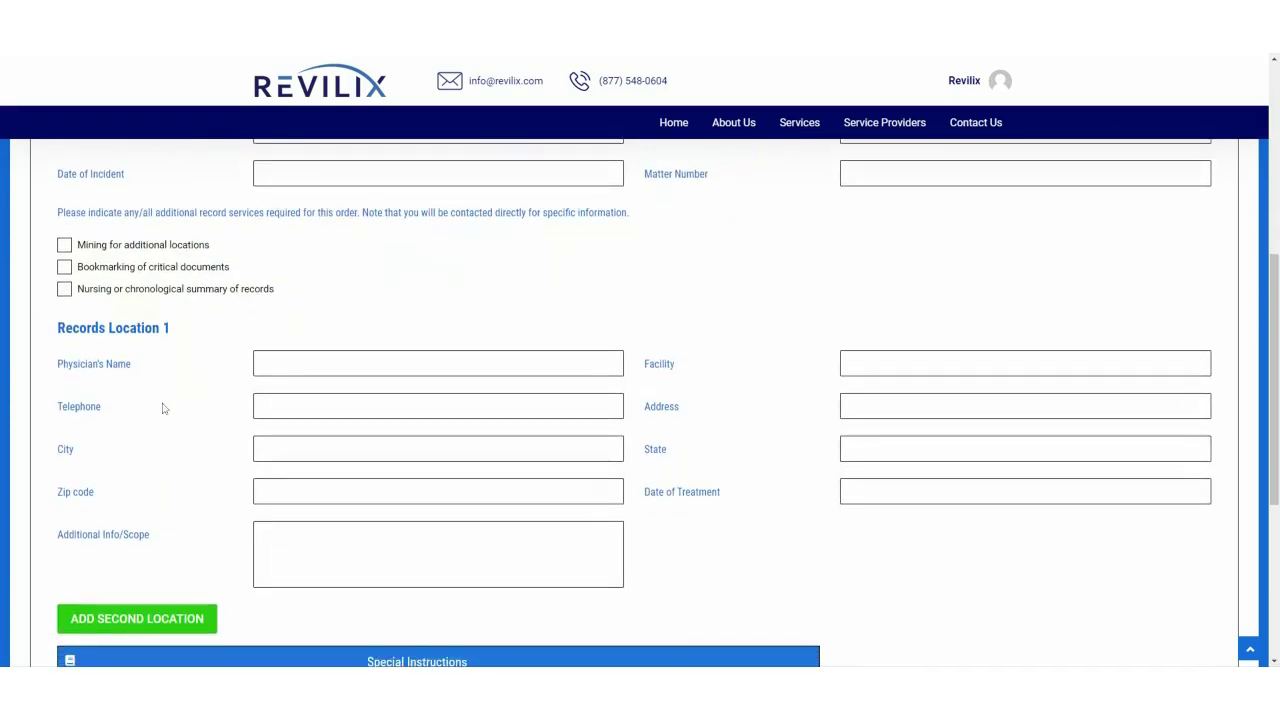
pyautogui.scroll(5, 170, 406)
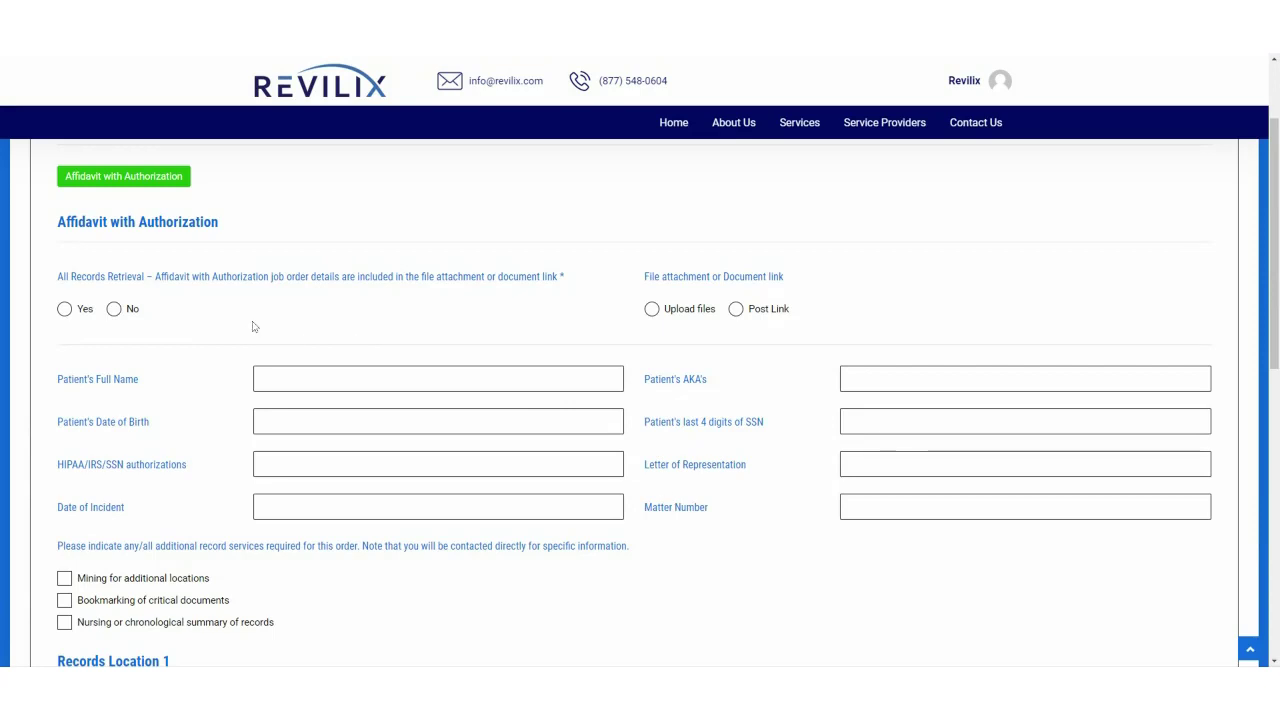
# Mark the job order details as included in the attachment and upload the XLSX, PDF and DOCX test files
pyautogui.click(64, 309)
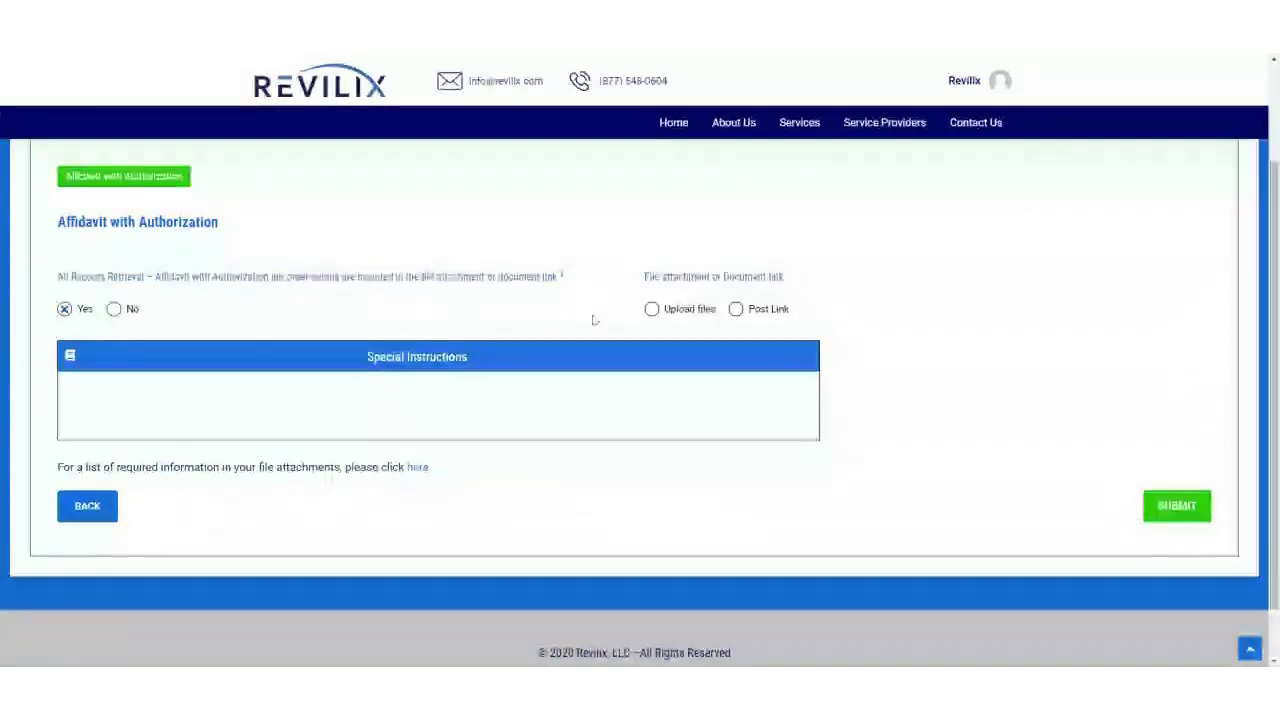
pyautogui.click(651, 309)
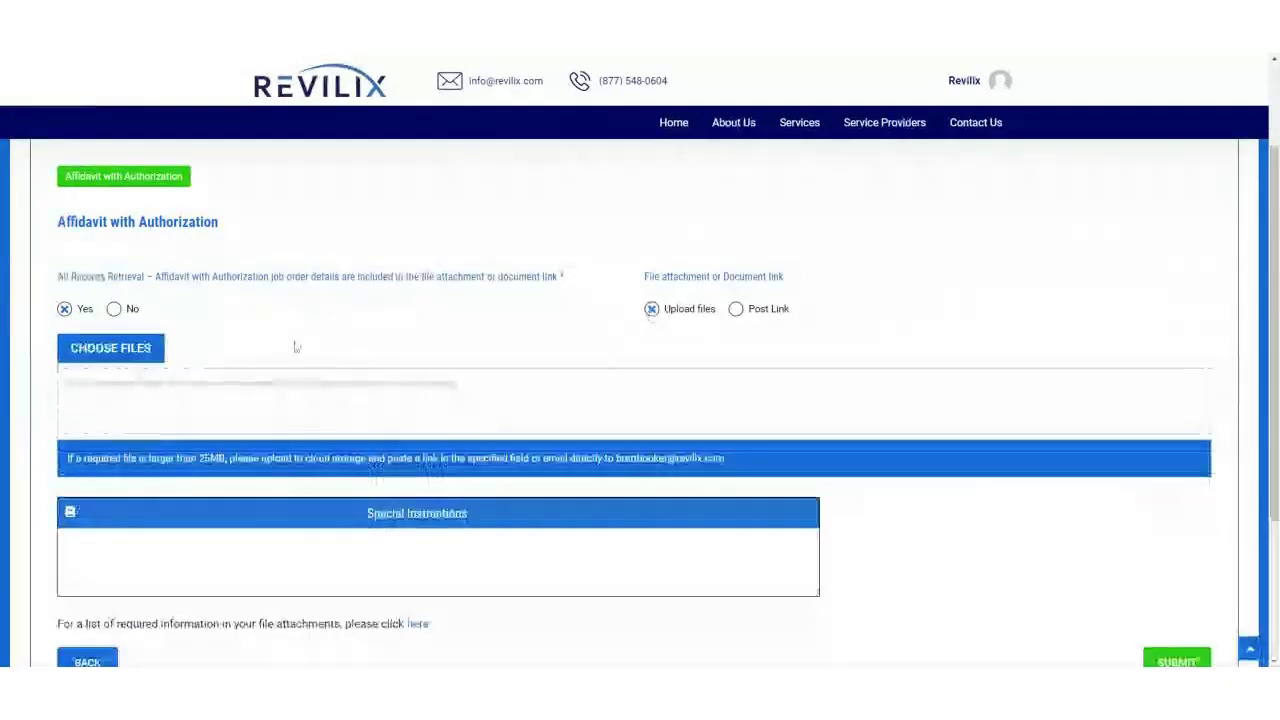
pyautogui.click(127, 352)
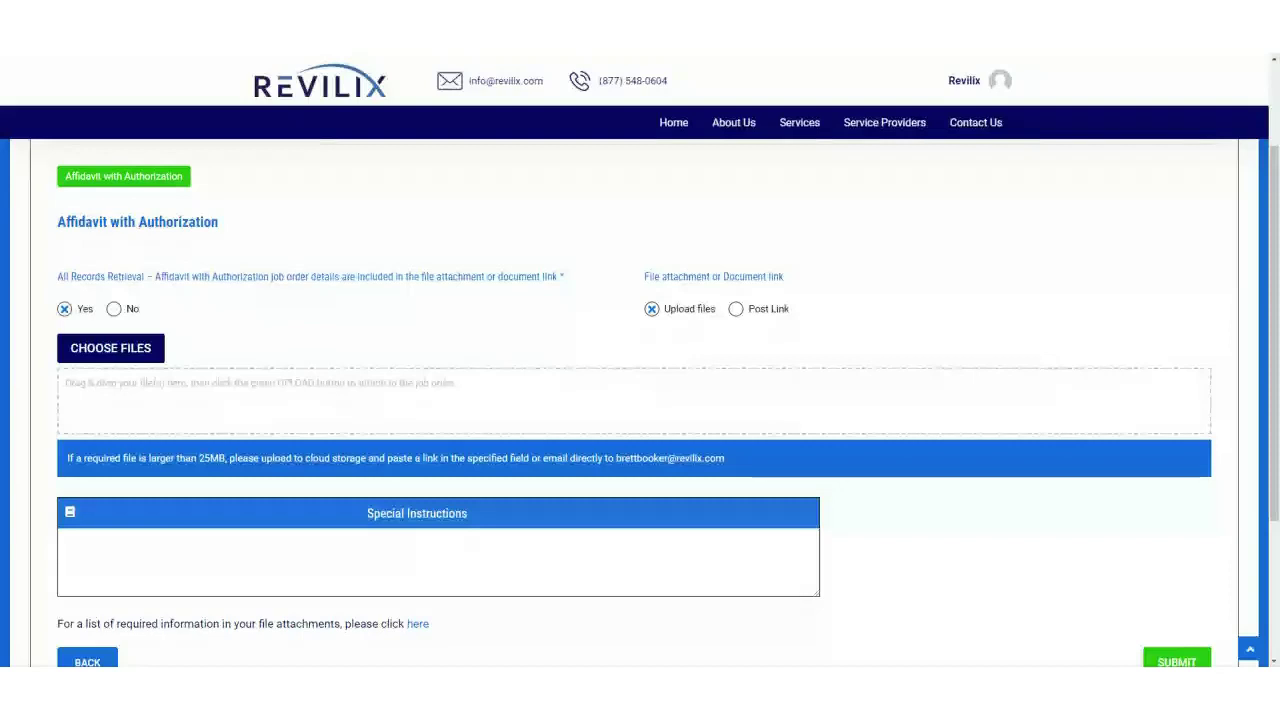
pyautogui.click(1055, 614)
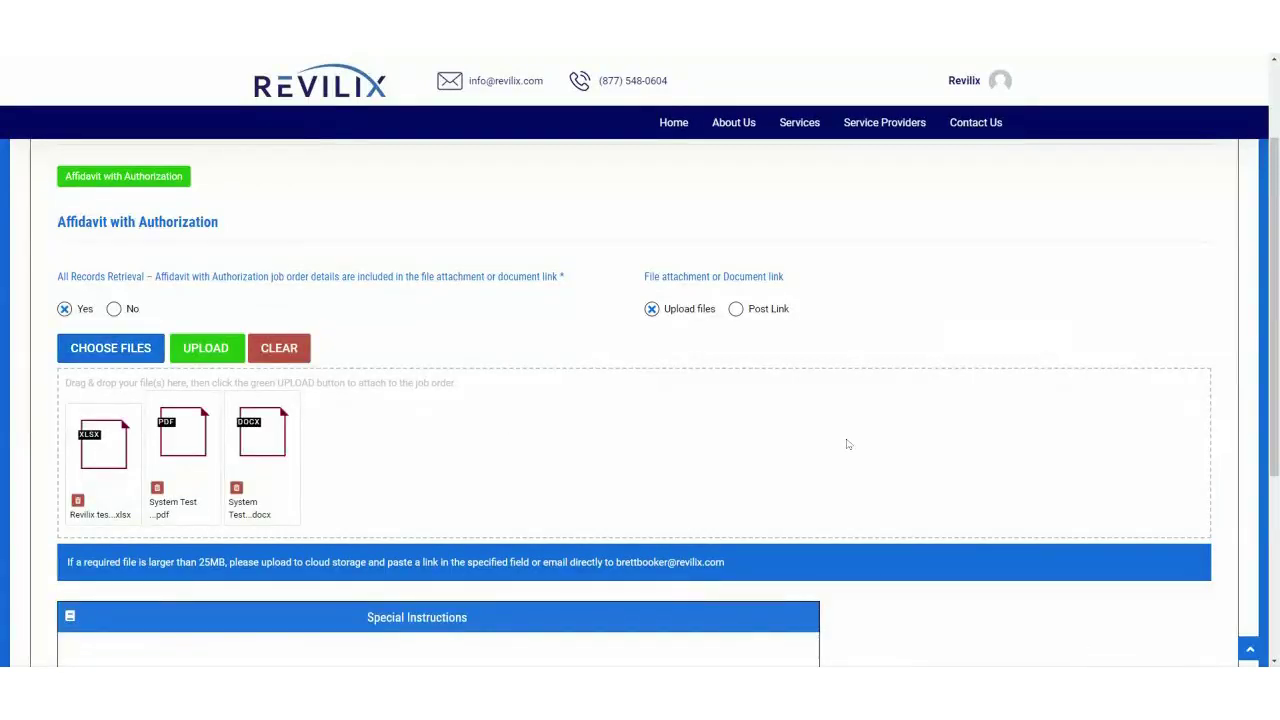
pyautogui.click(213, 349)
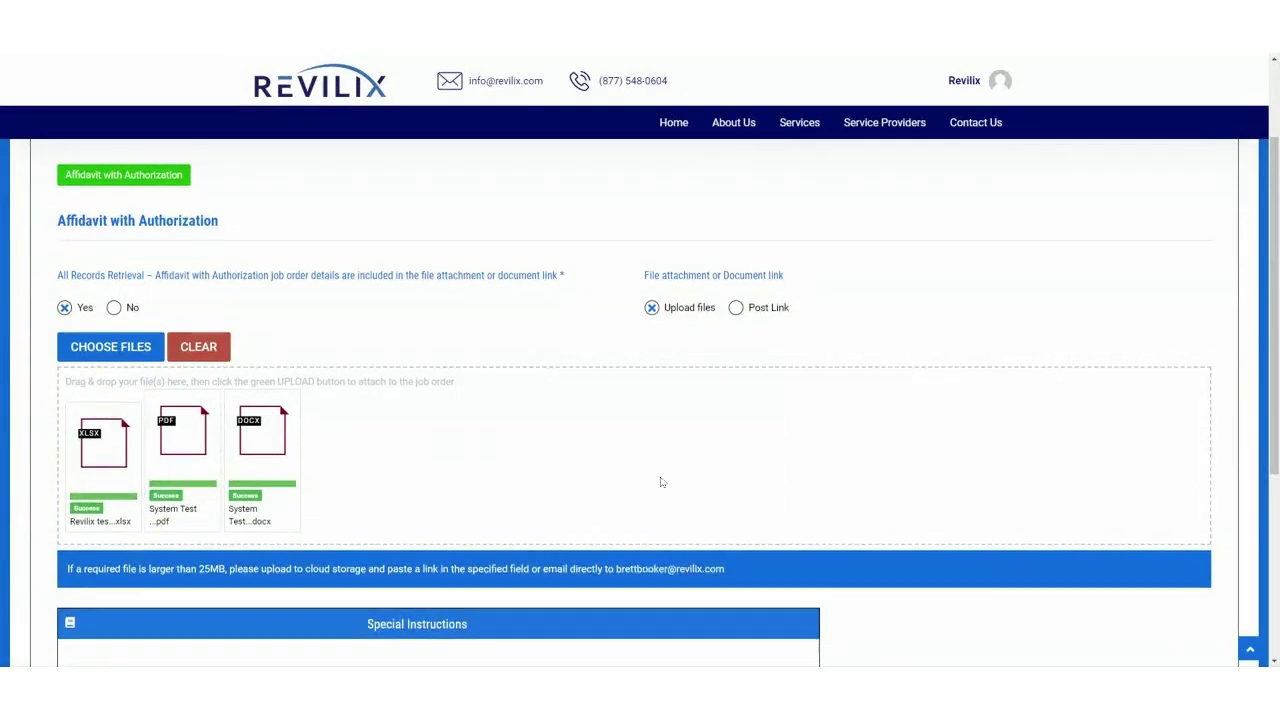
# Choose to post a document link as well and enter "text link" as the link to online file storage
pyautogui.scroll(-3, 665, 483)
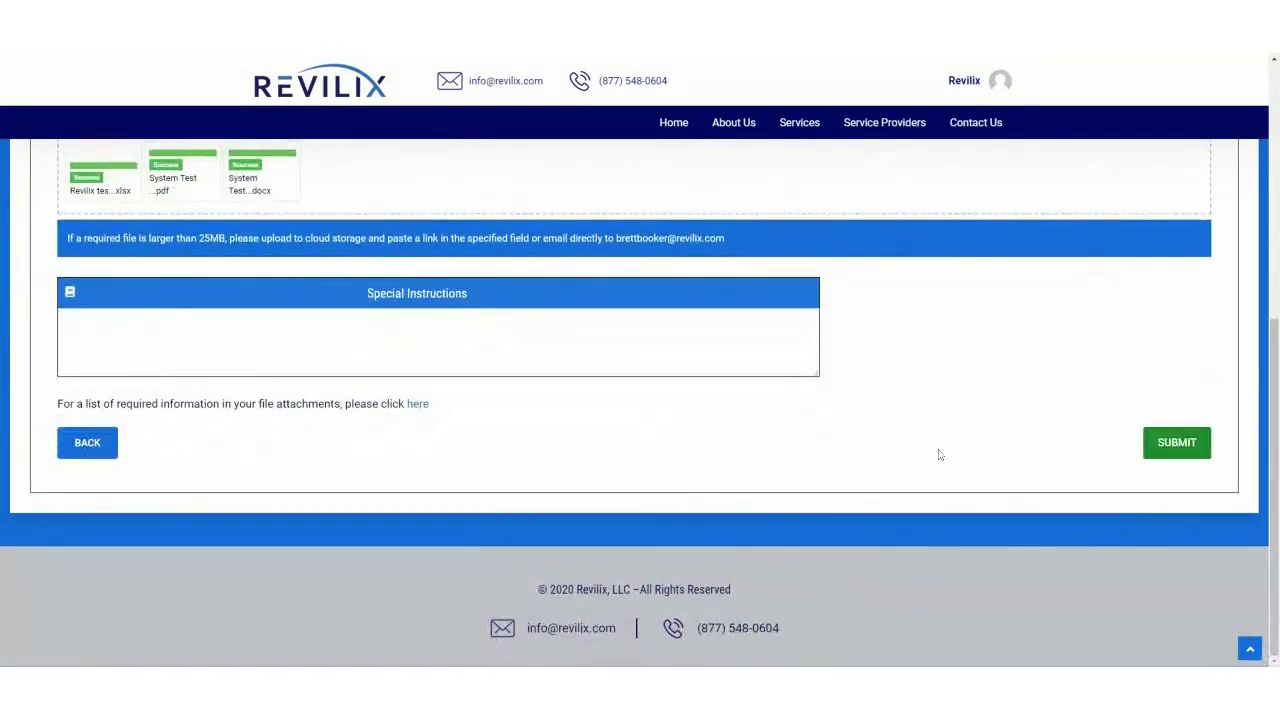
pyautogui.scroll(2, 940, 451)
pyautogui.scroll(1, 905, 449)
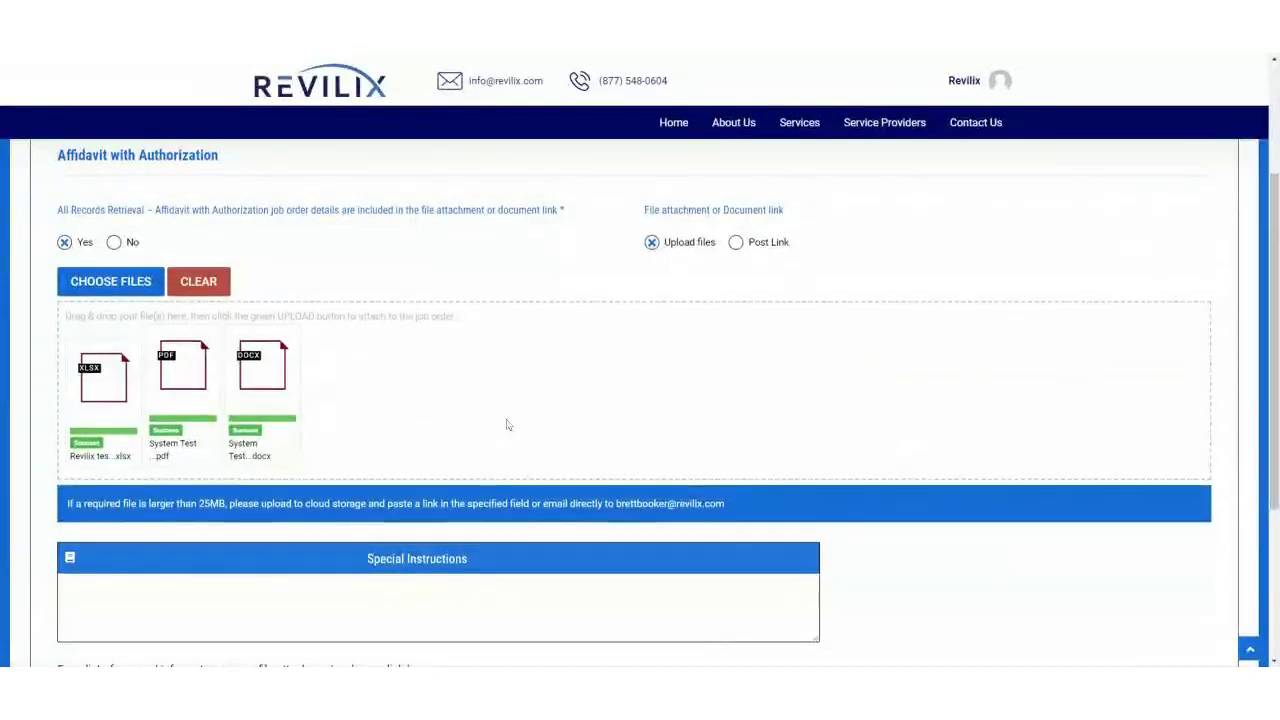
pyautogui.scroll(-1, 508, 423)
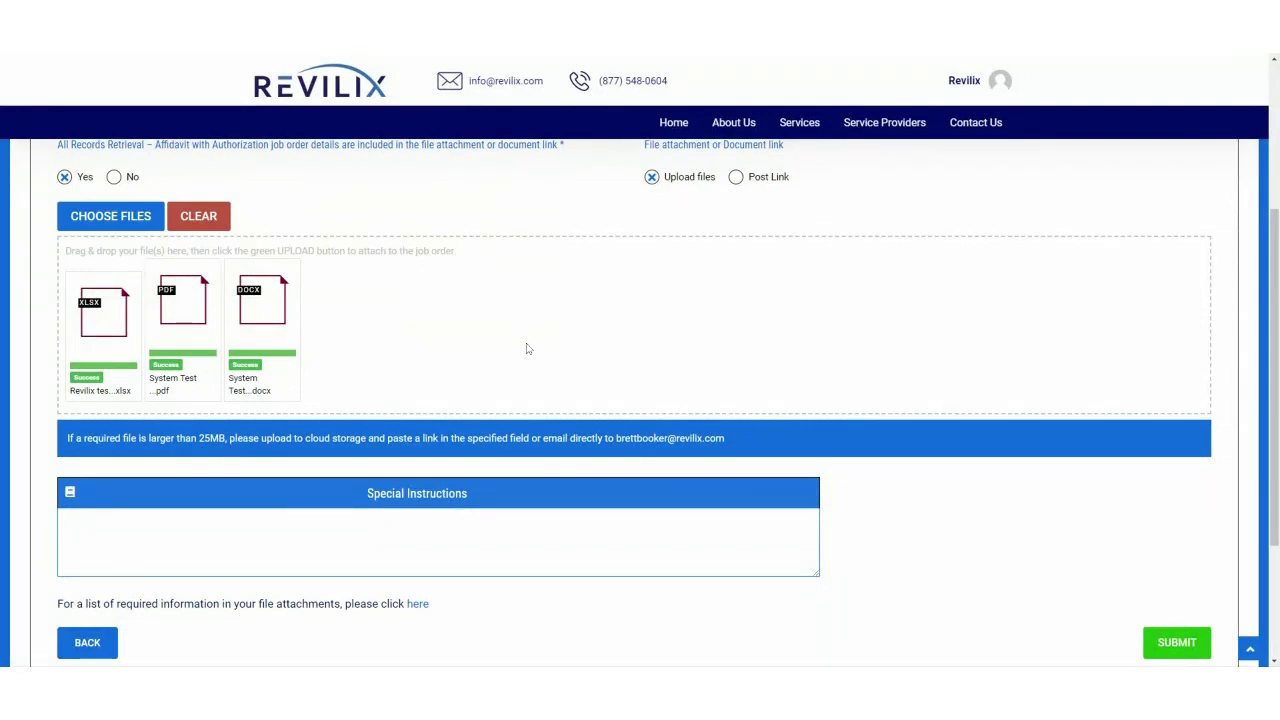
pyautogui.scroll(1, 732, 231)
pyautogui.click(736, 247)
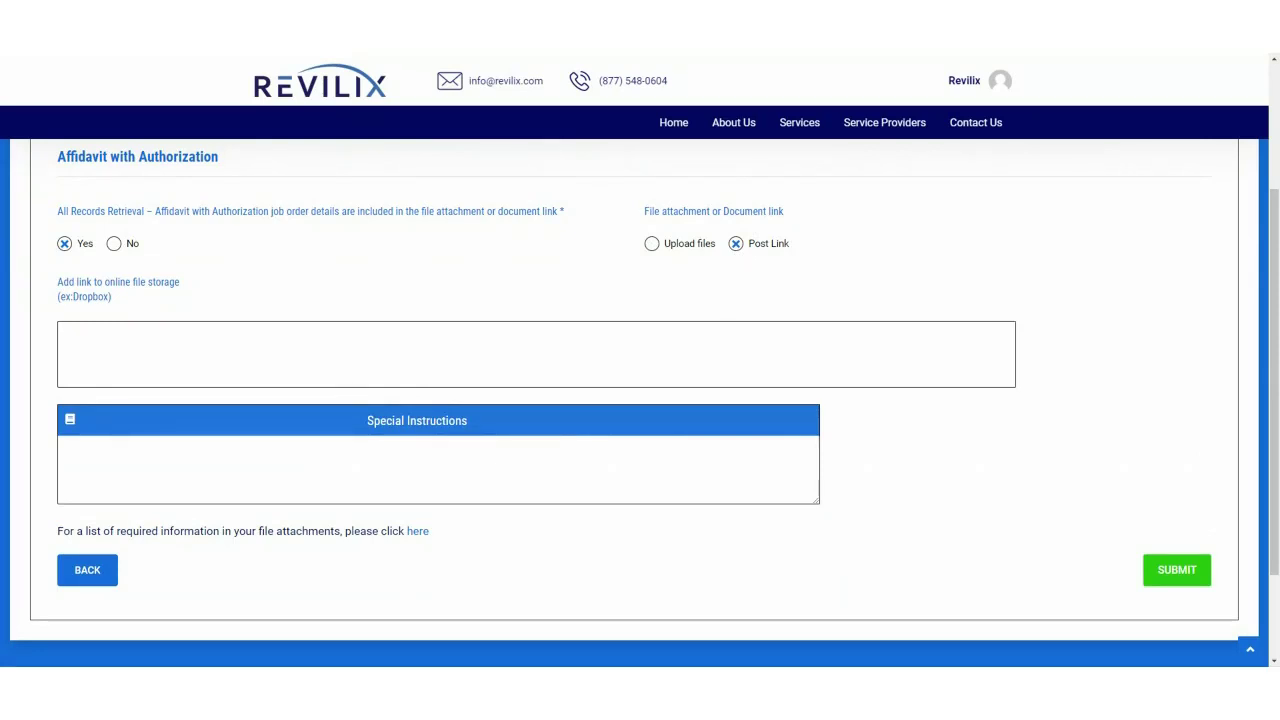
pyautogui.click(67, 335)
pyautogui.write('t')
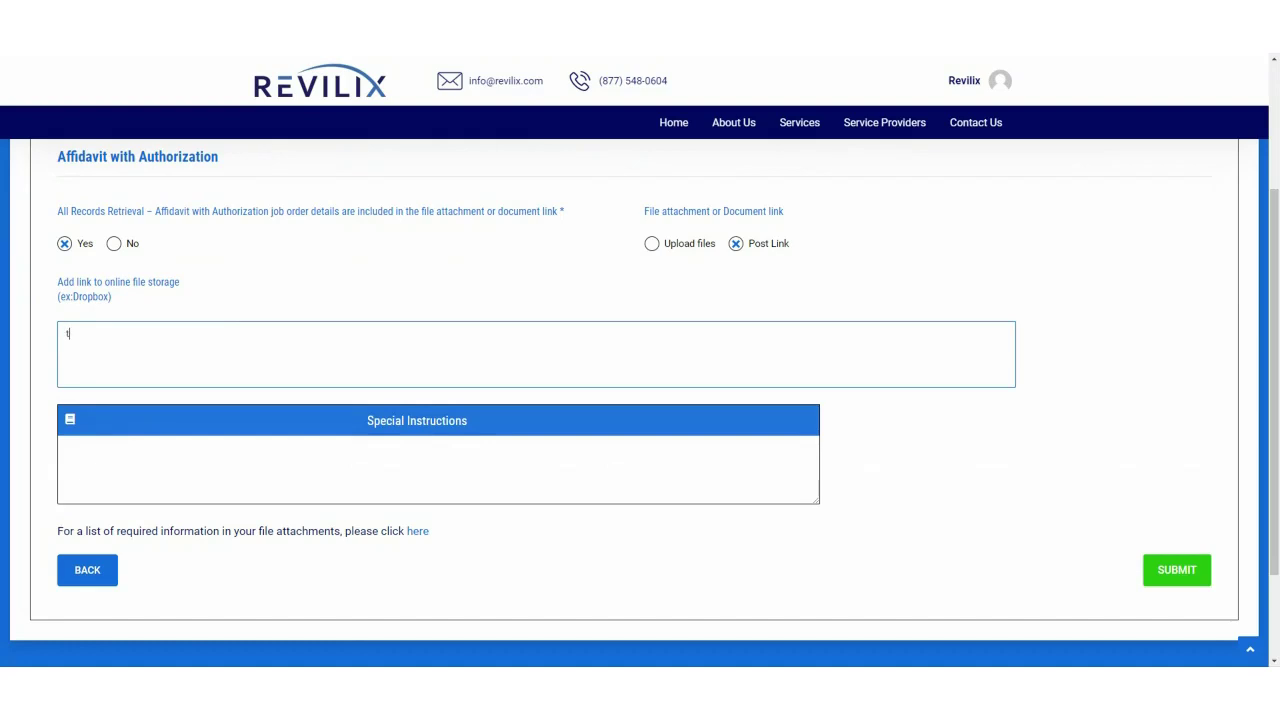
pyautogui.write('ext link')
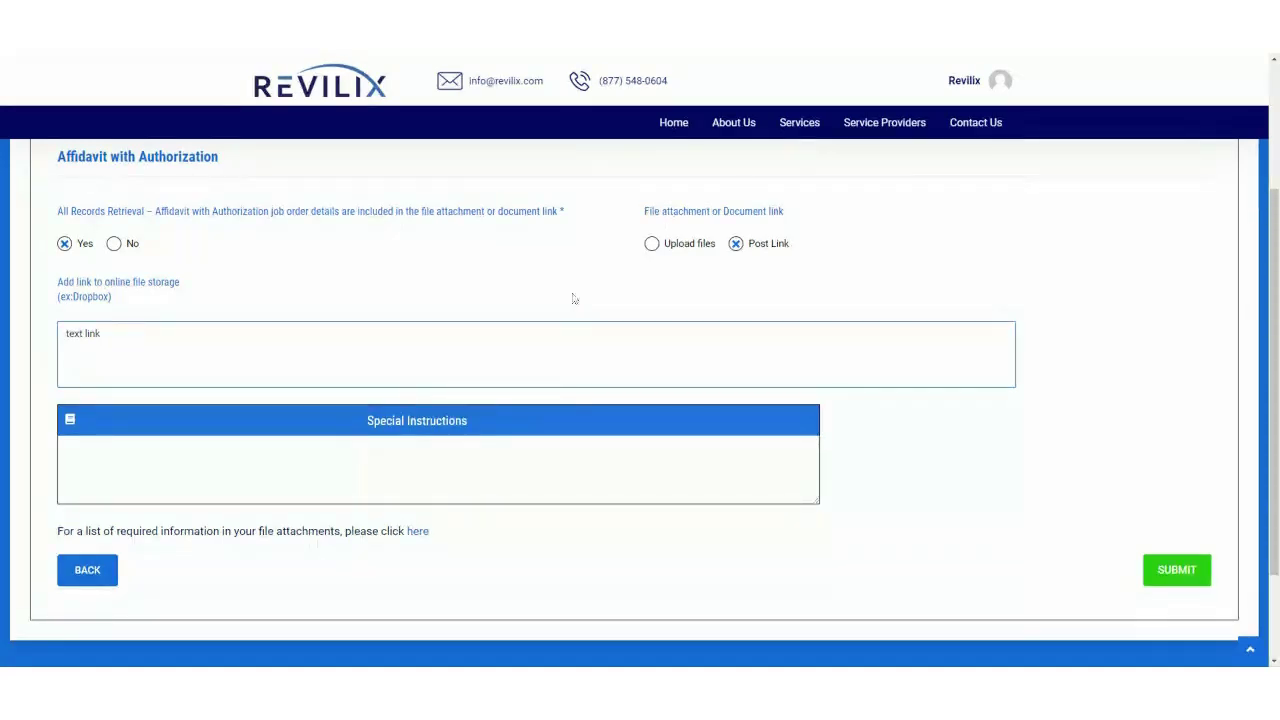
# Return to the uploaded files option and submit the Affidavit with Authorization form
pyautogui.click(652, 246)
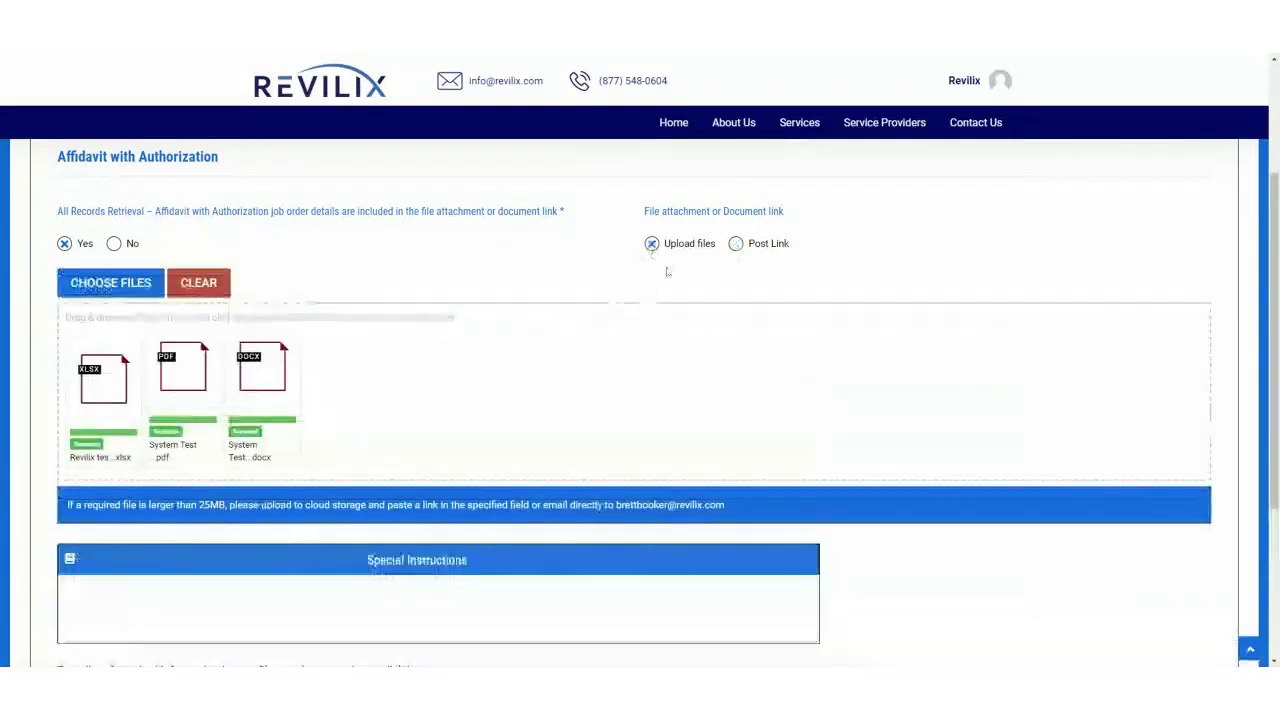
pyautogui.scroll(-2, 994, 531)
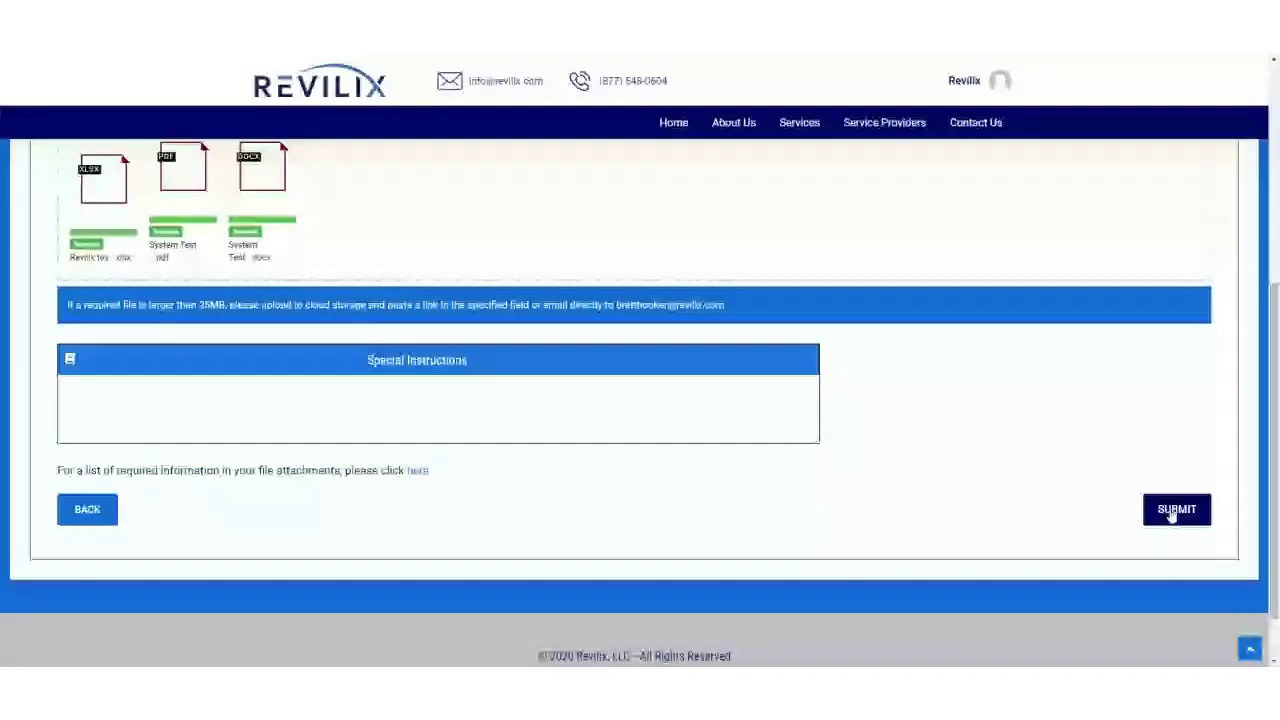
pyautogui.click(1176, 510)
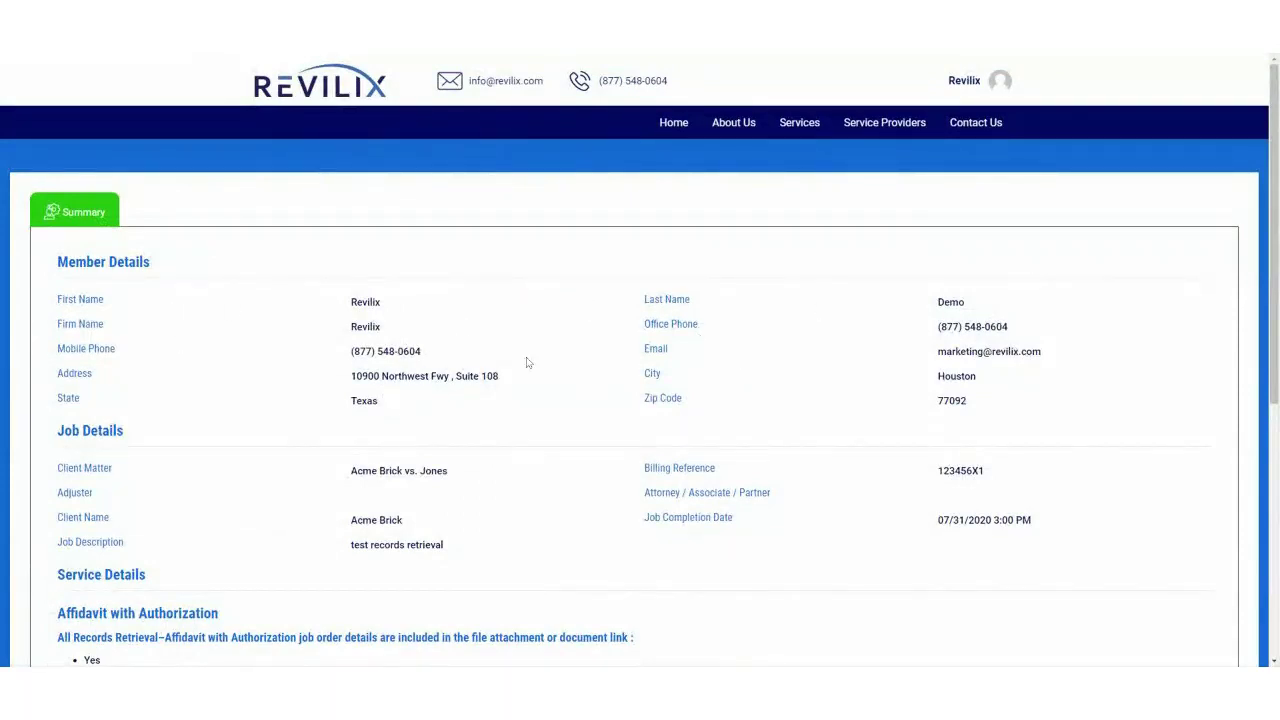
# Review the job details, attached files and post link in the order summary, and continue to vendor selection
pyautogui.scroll(-2, 528, 360)
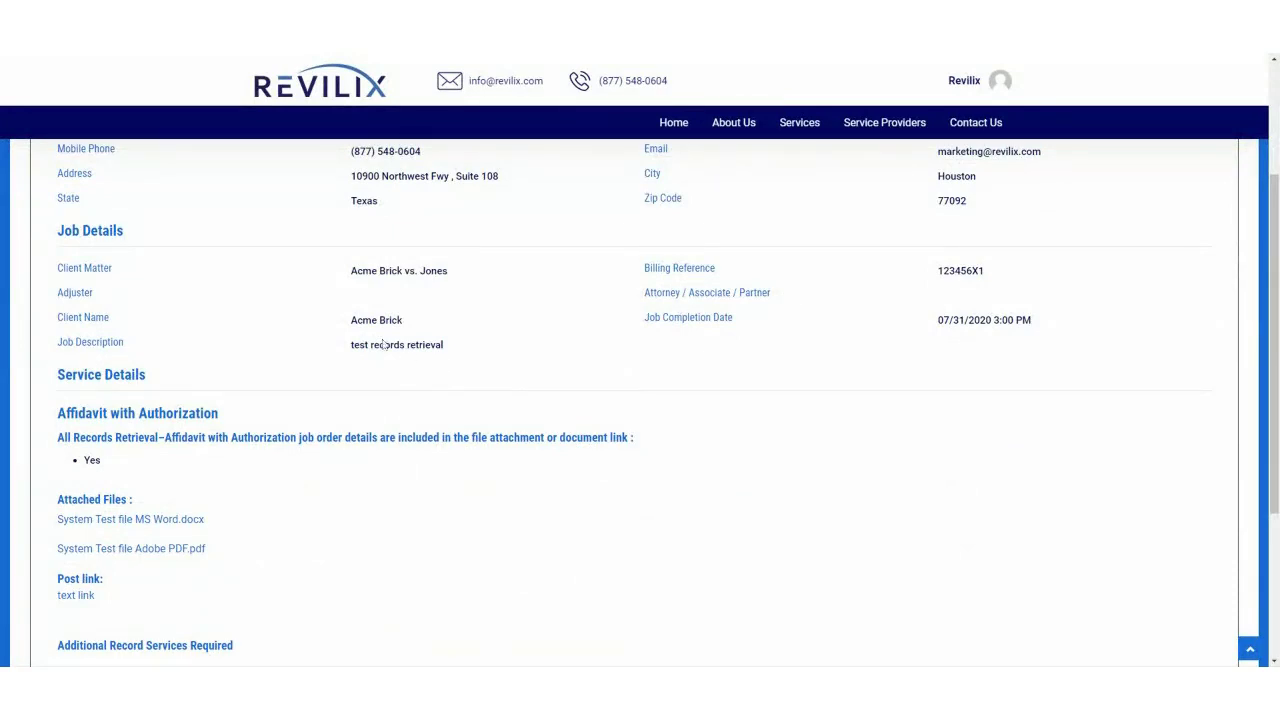
pyautogui.moveTo(54, 318); pyautogui.dragTo(113, 321)
pyautogui.click(190, 370)
pyautogui.scroll(-2, 323, 446)
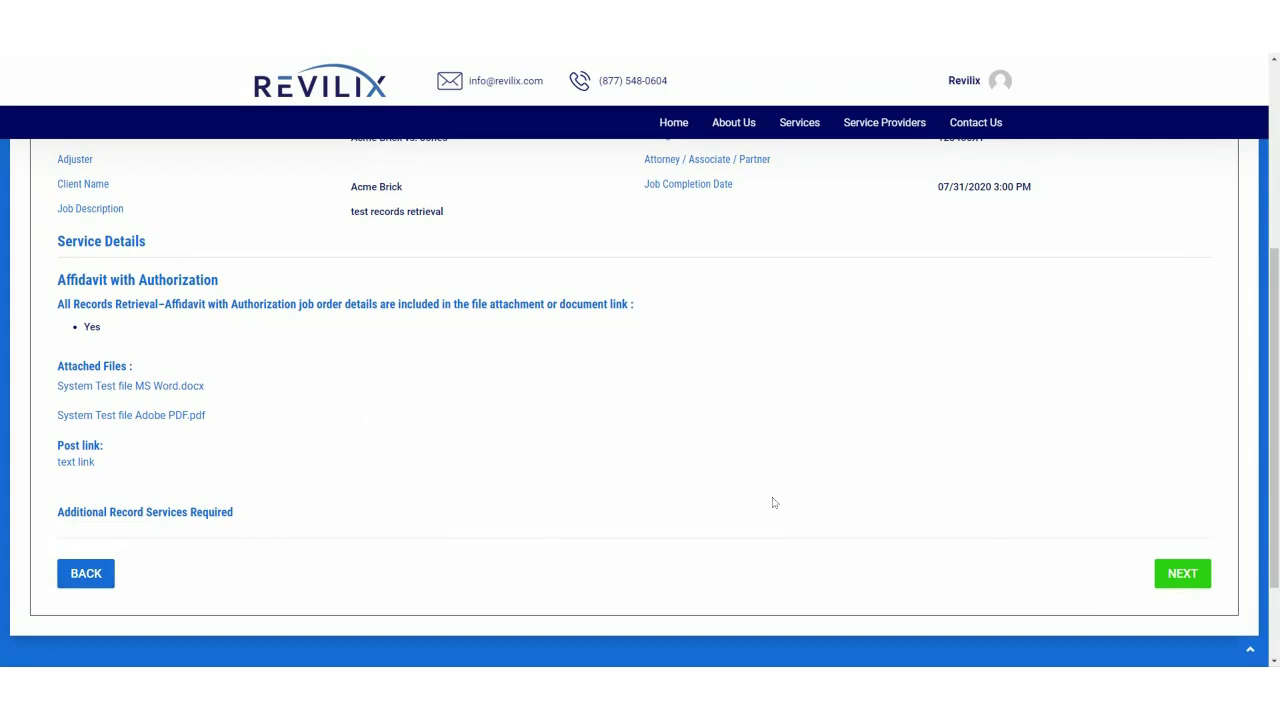
pyautogui.click(1175, 580)
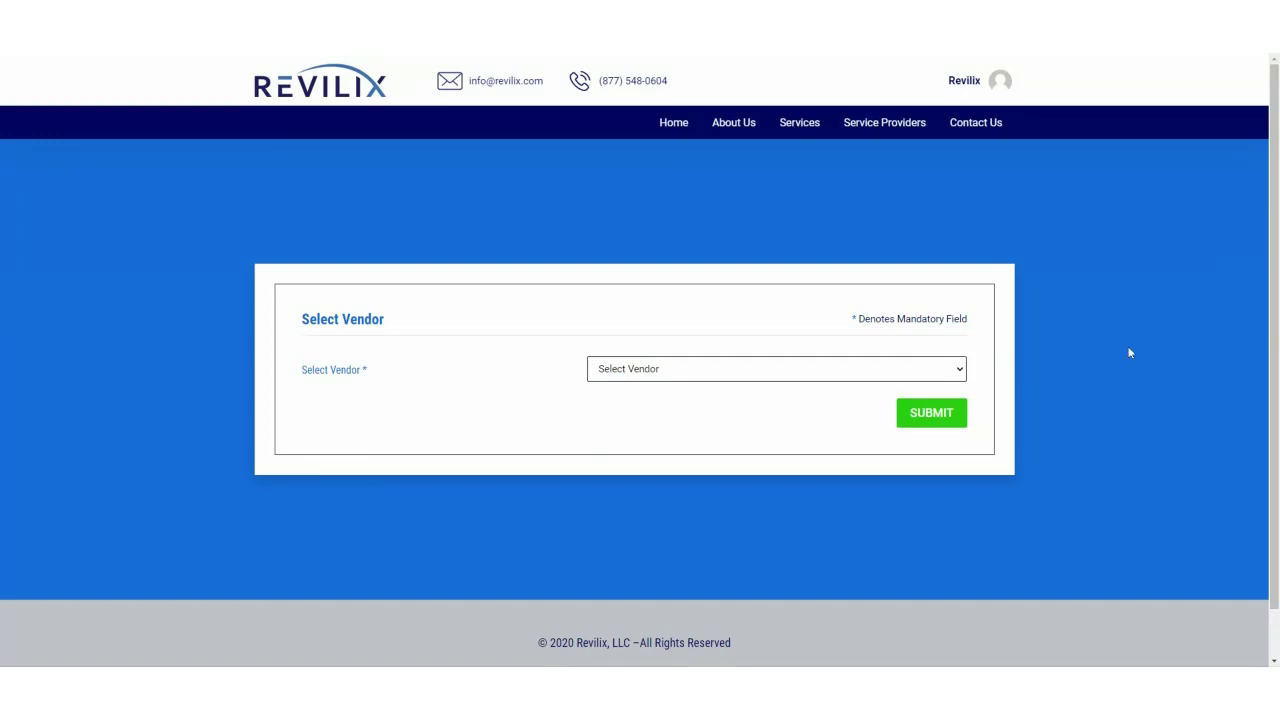
# Submit the job order with Evergreen Business Services as the vendor and check its row in the Client Job Order History
pyautogui.click(961, 373)
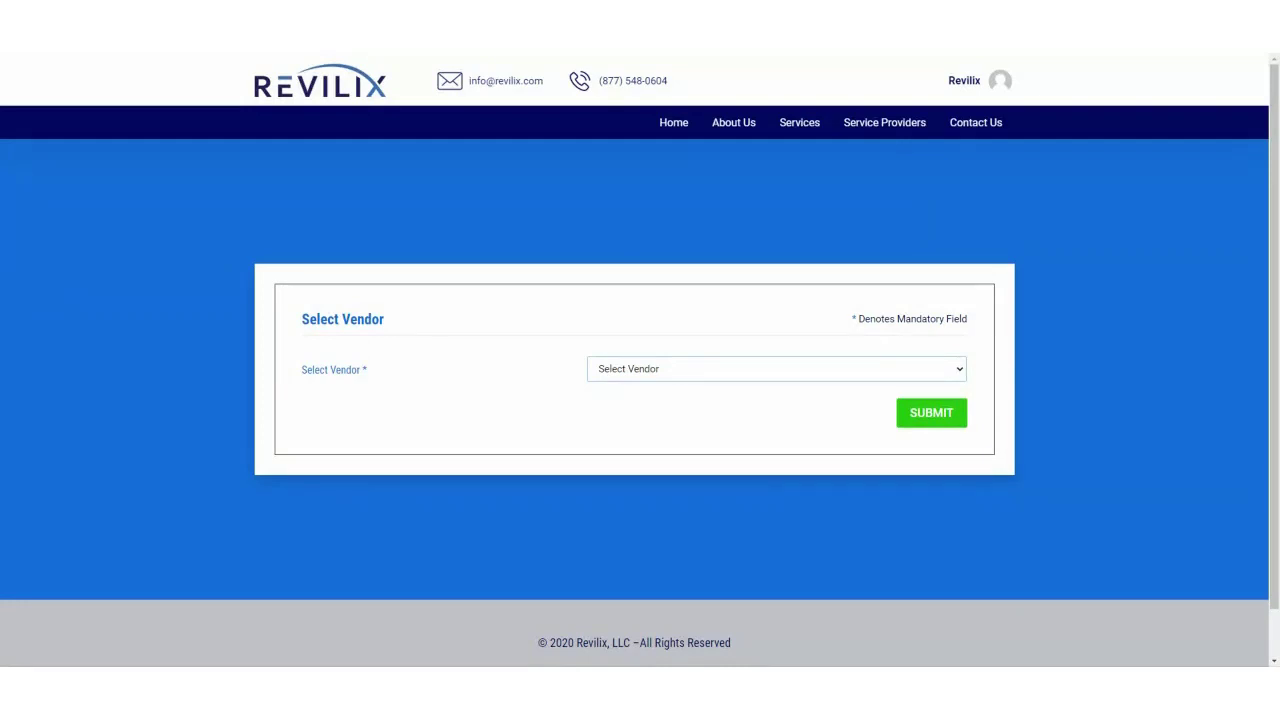
pyautogui.press('Down')
pyautogui.click(940, 416)
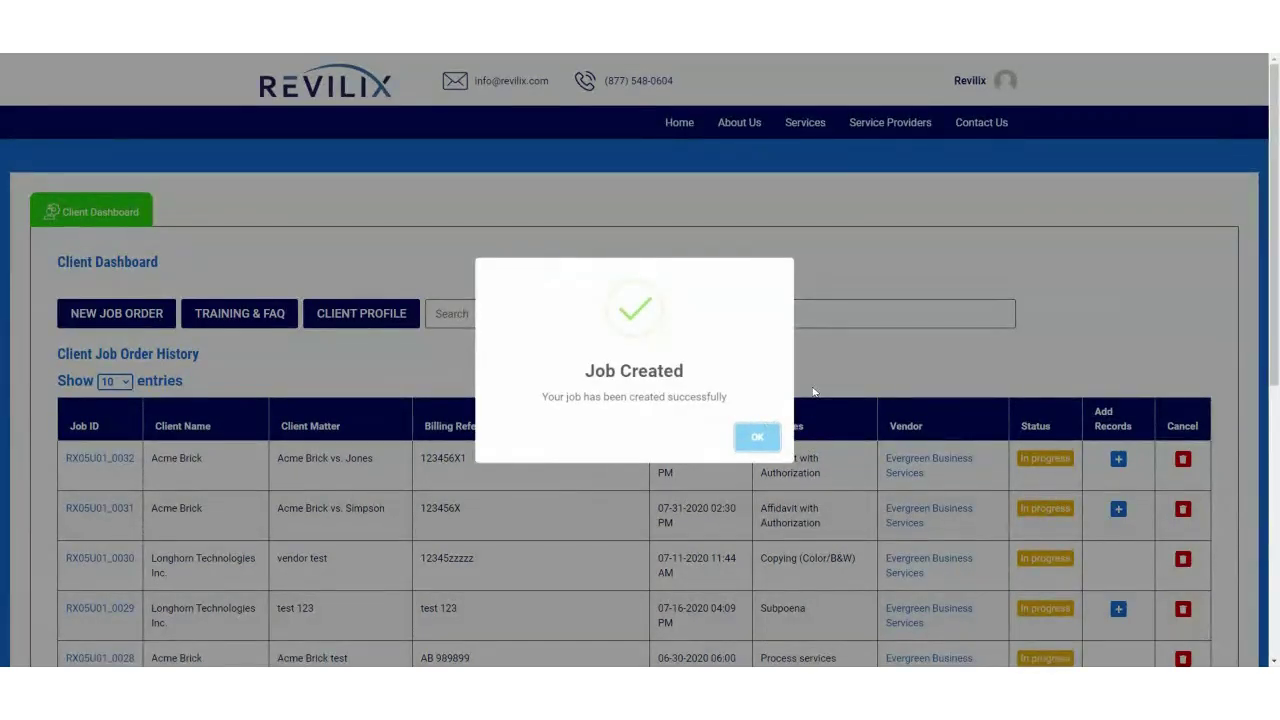
pyautogui.click(772, 437)
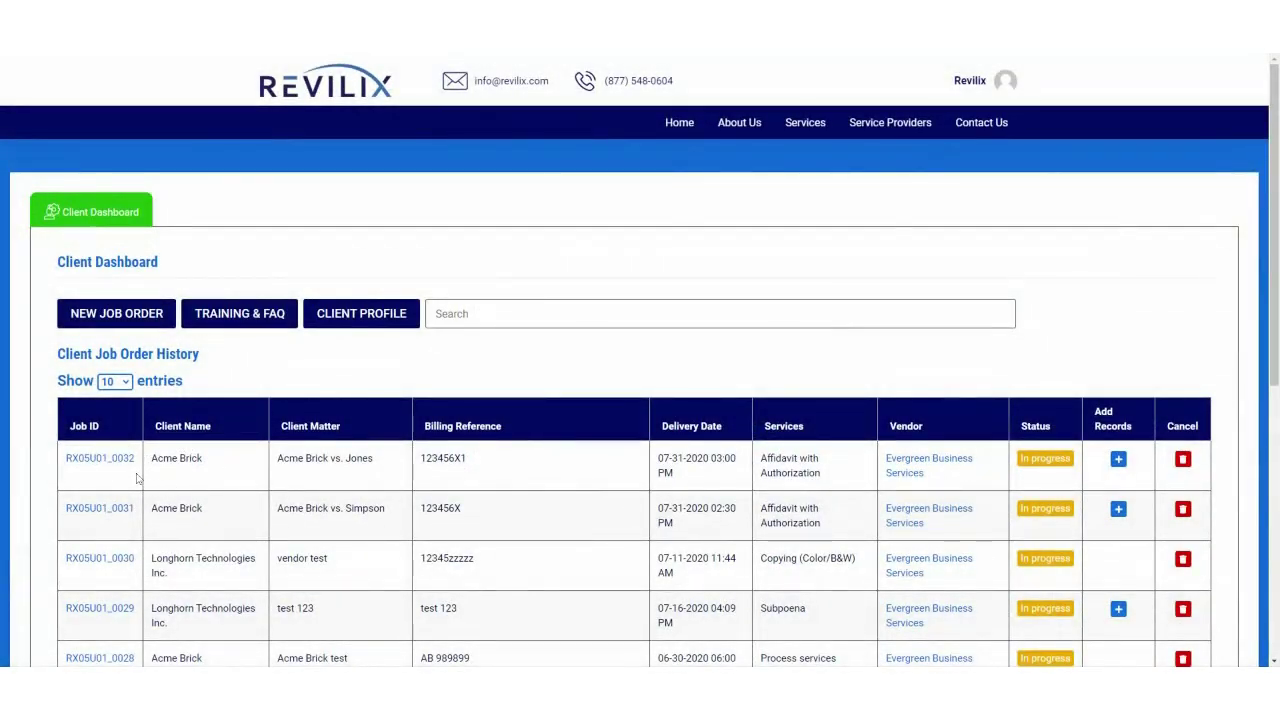
pyautogui.moveTo(140, 480); pyautogui.dragTo(917, 477)
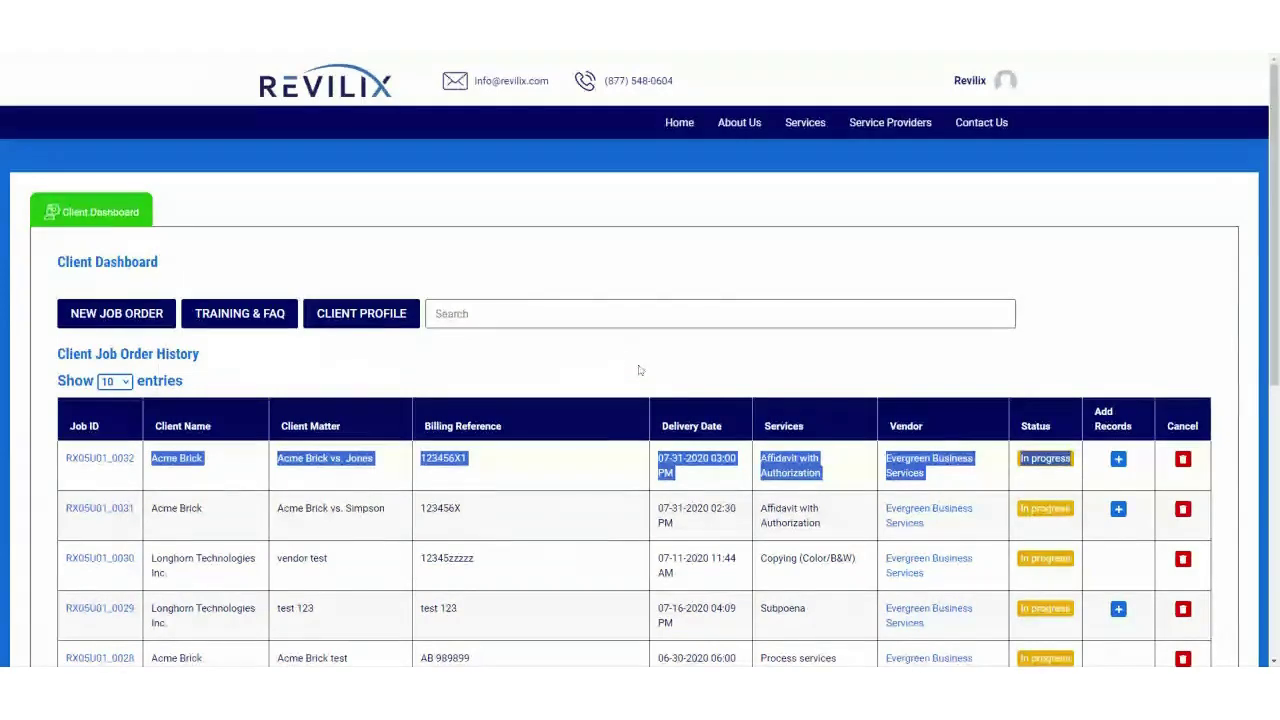
pyautogui.click(706, 486)
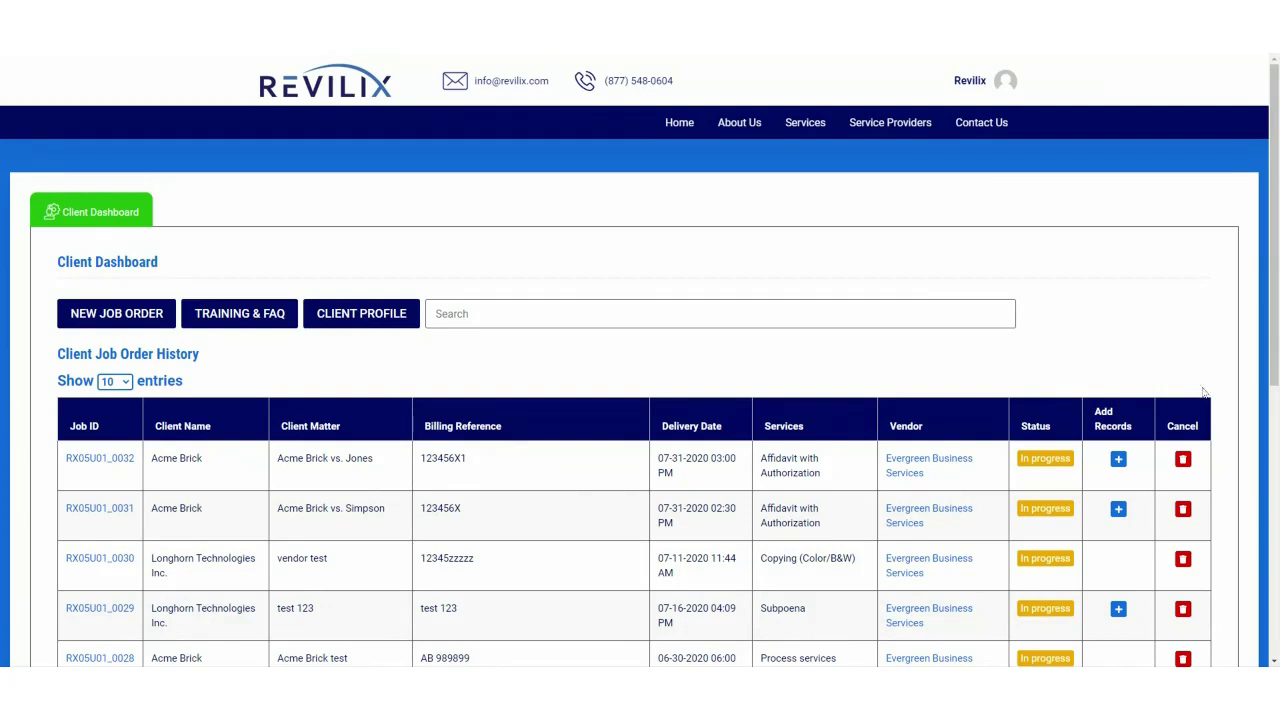
# Request cancellation of the Acme Brick vs. Jones job and decline the confirmation
pyautogui.scroll(-3, 1185, 465)
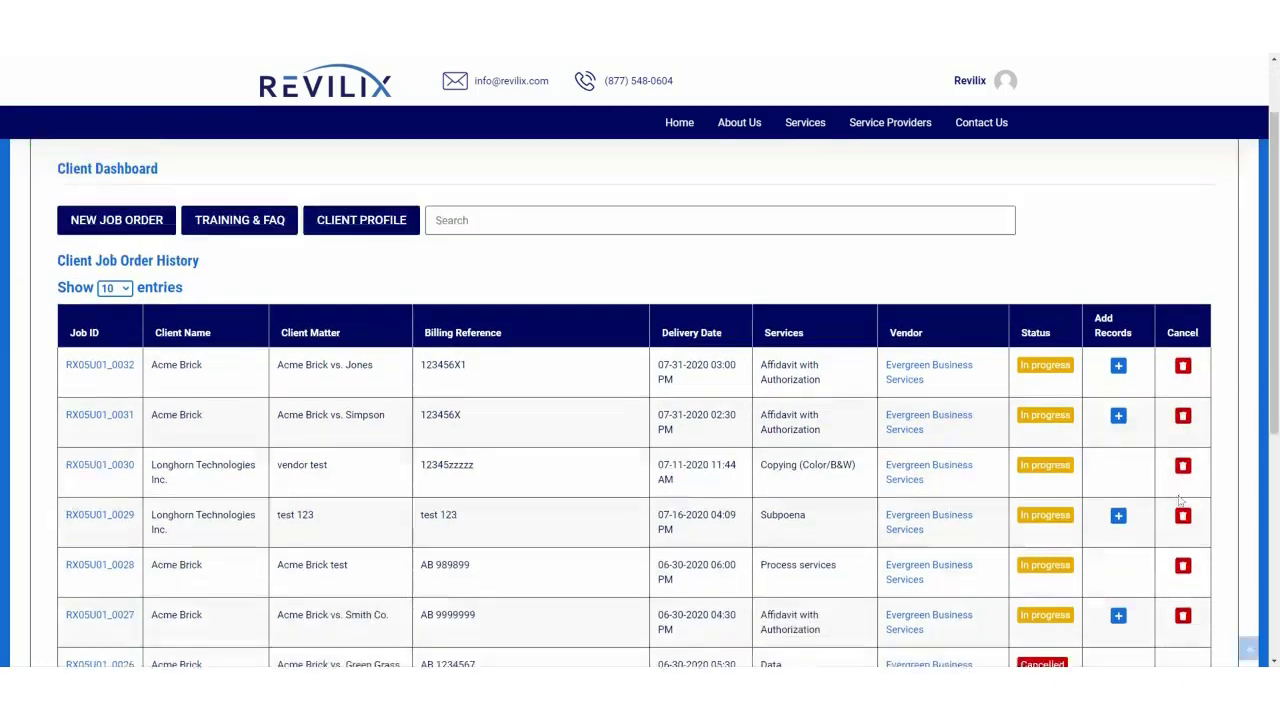
pyautogui.scroll(4, 1182, 502)
pyautogui.scroll(-4, 1070, 425)
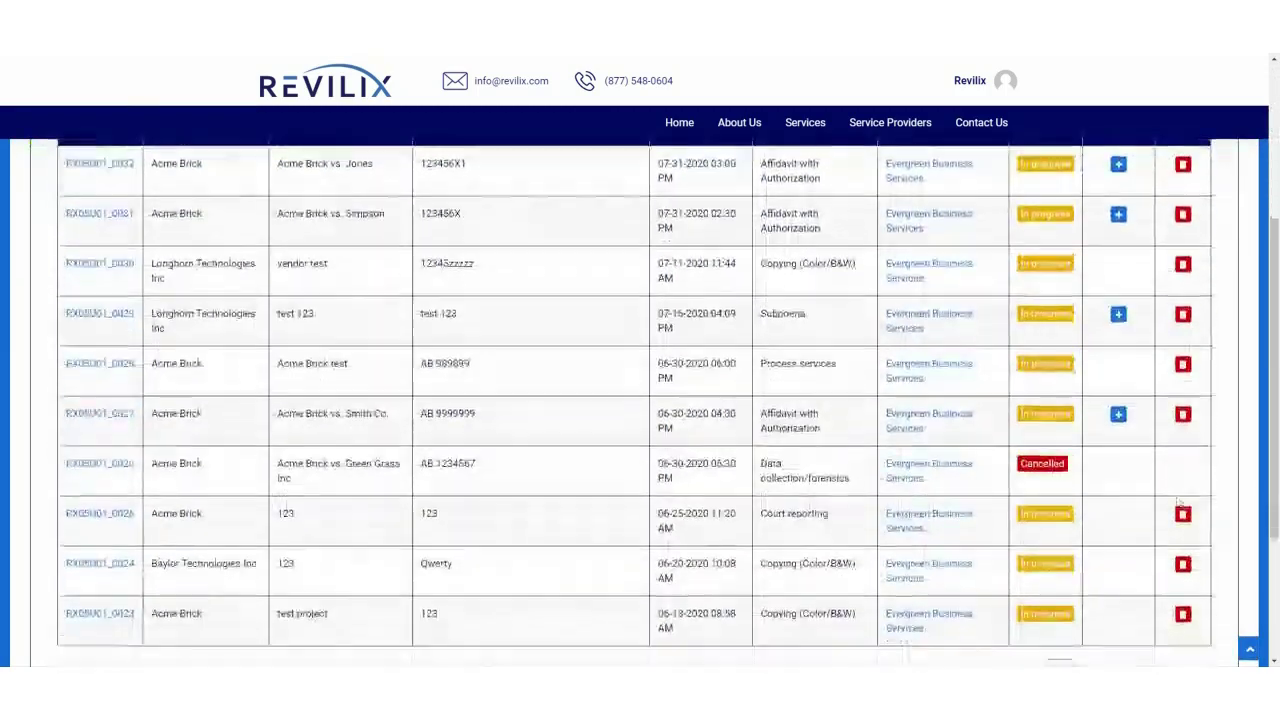
pyautogui.scroll(4, 1070, 425)
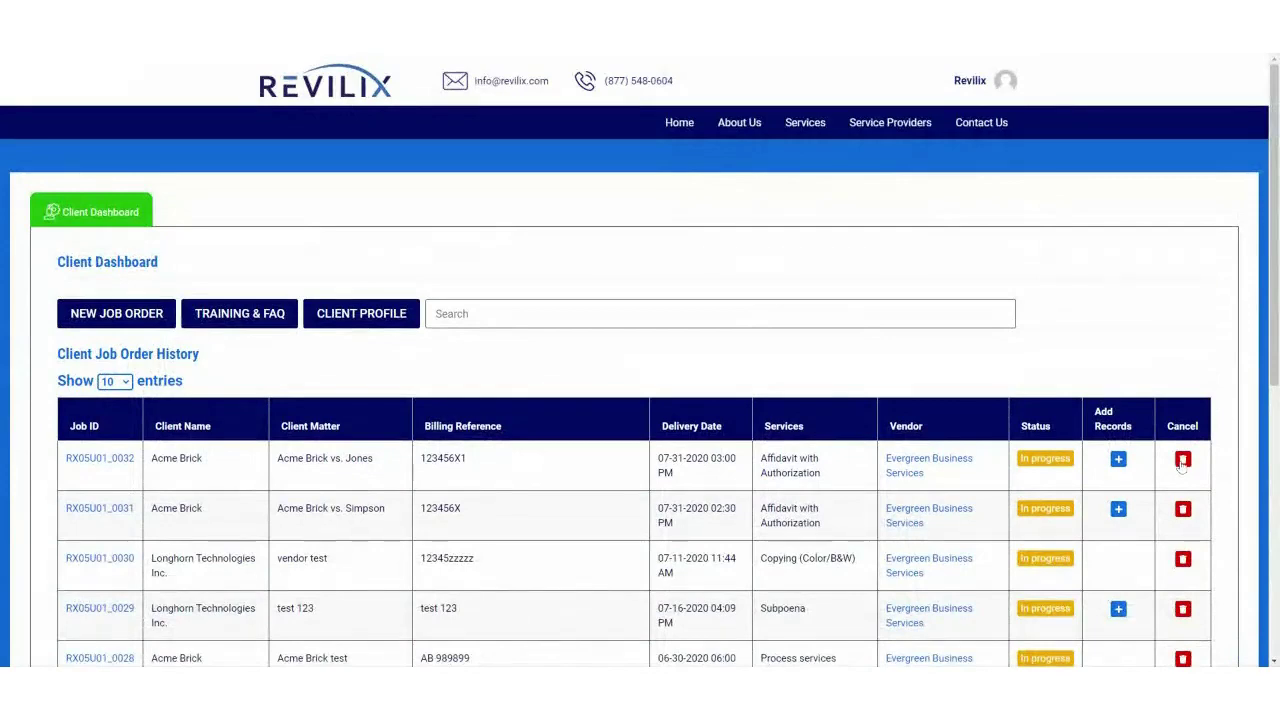
pyautogui.click(1182, 461)
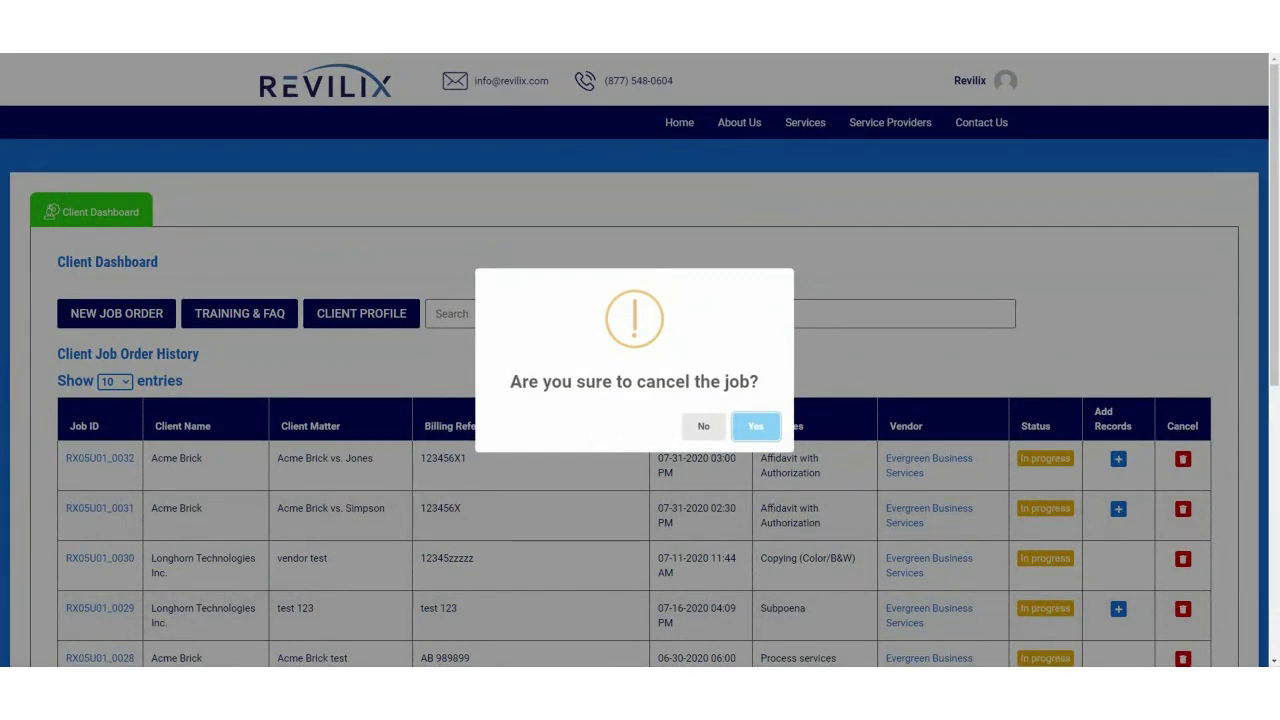
pyautogui.click(703, 426)
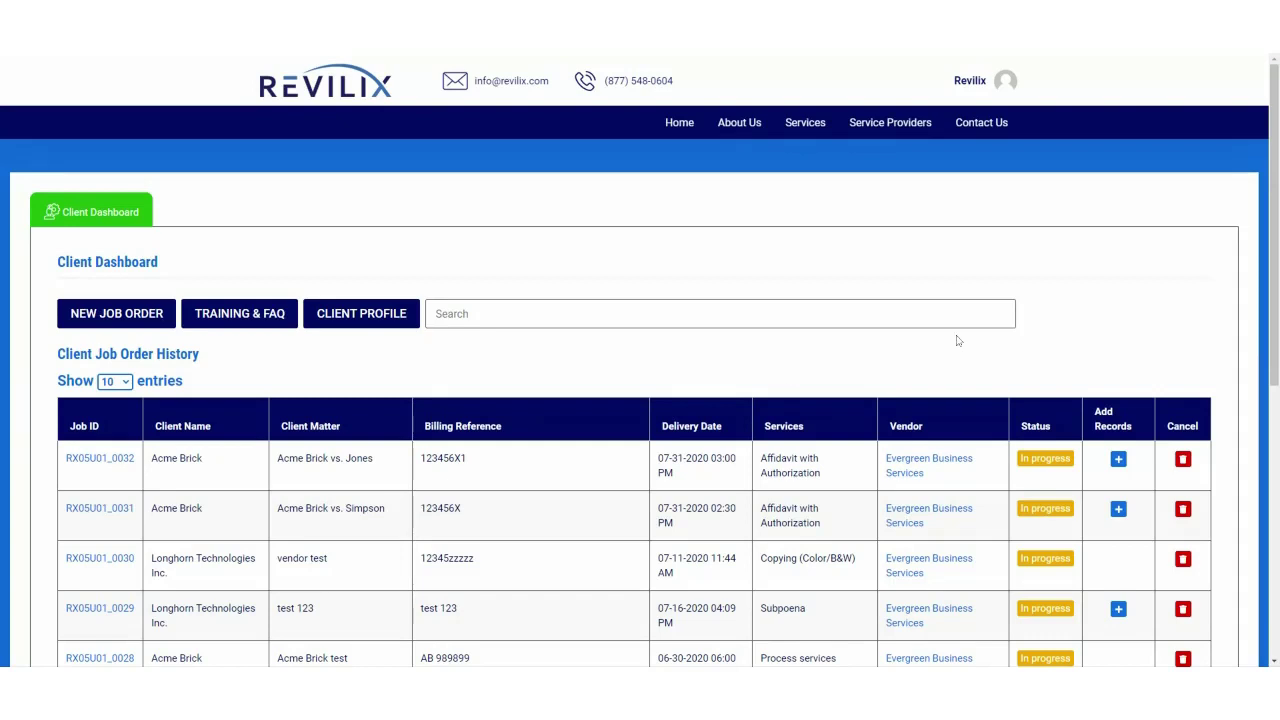
# Open the add-records form for the Acme Brick vs. Jones job and upload the System Test PDF file
pyautogui.scroll(-1, 1182, 339)
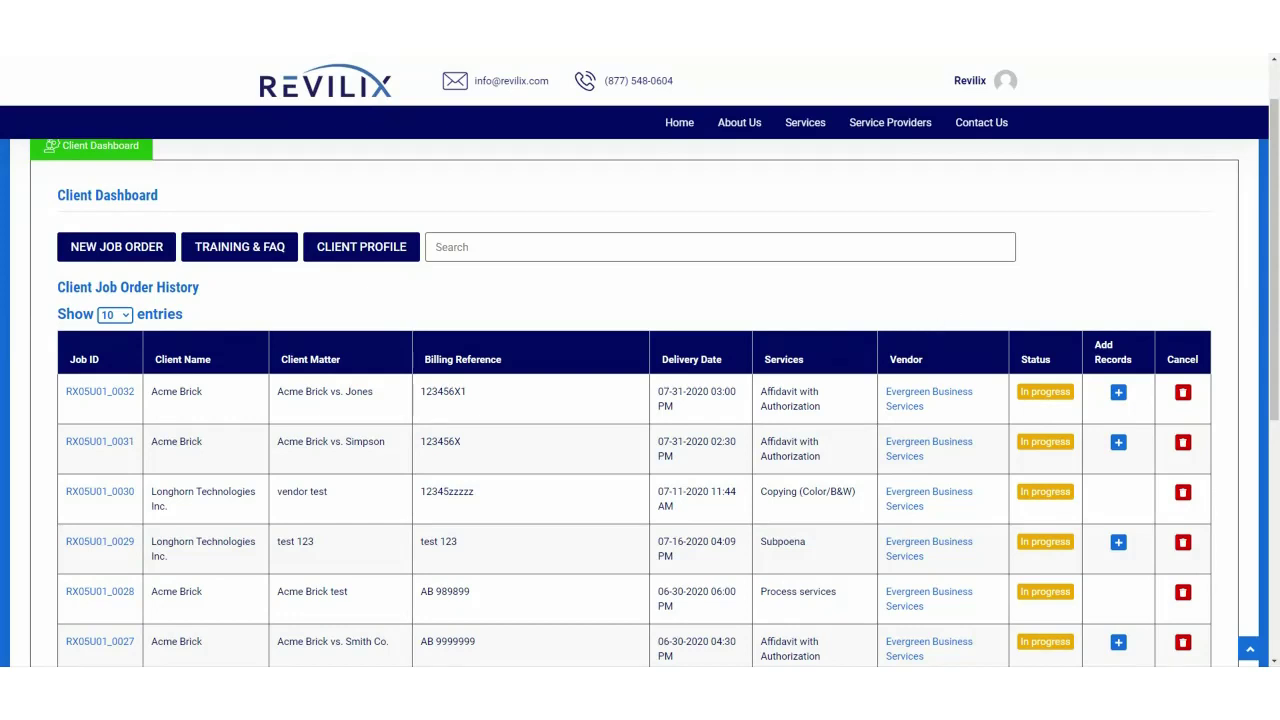
pyautogui.click(1118, 393)
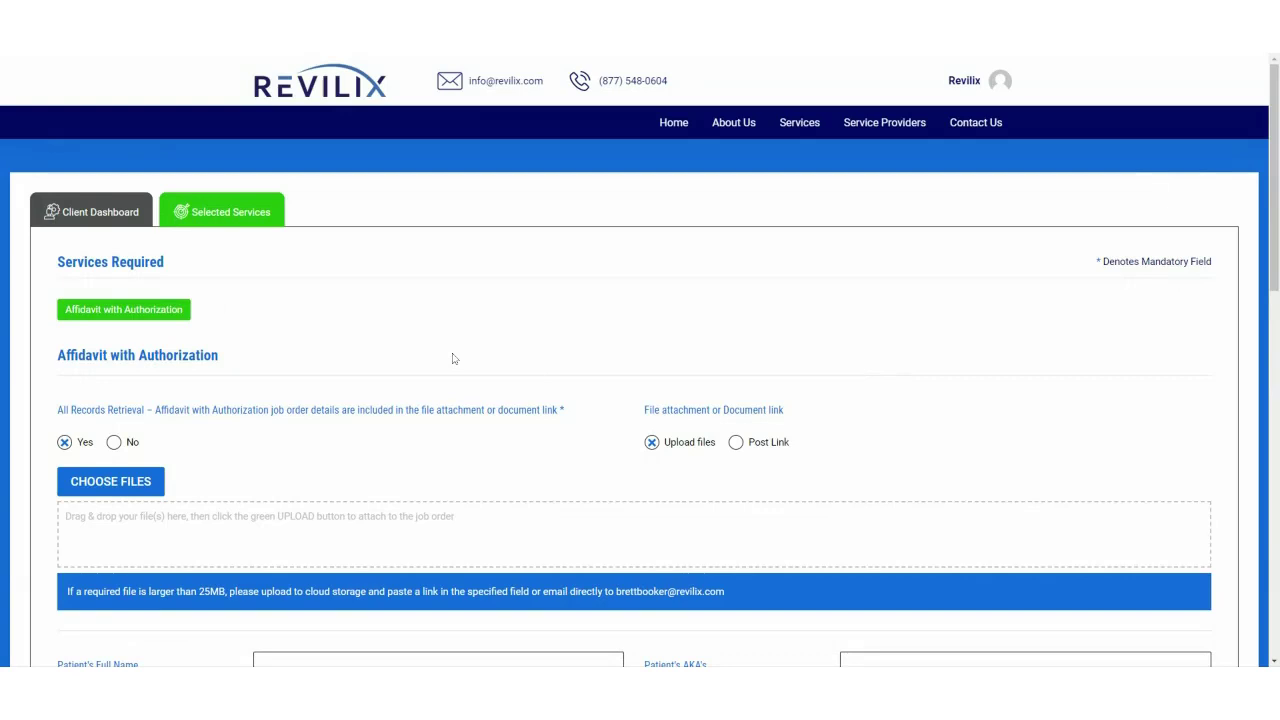
pyautogui.scroll(-1, 443, 360)
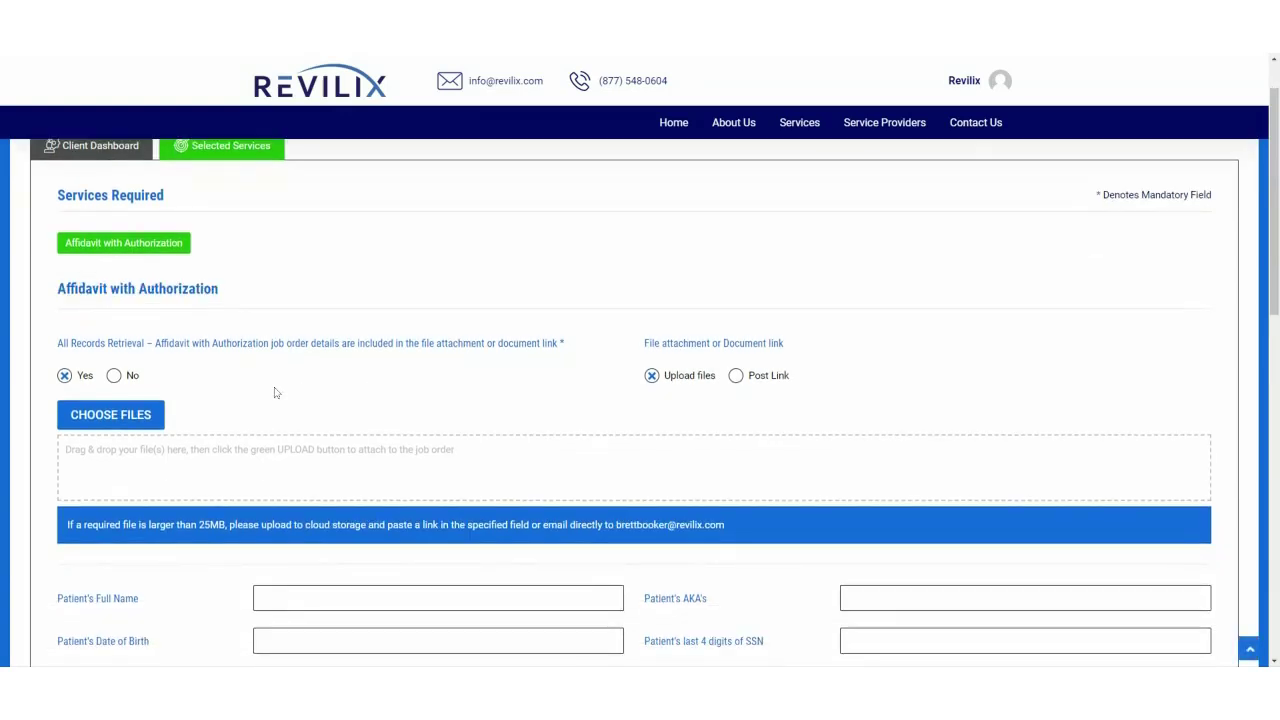
pyautogui.click(142, 418)
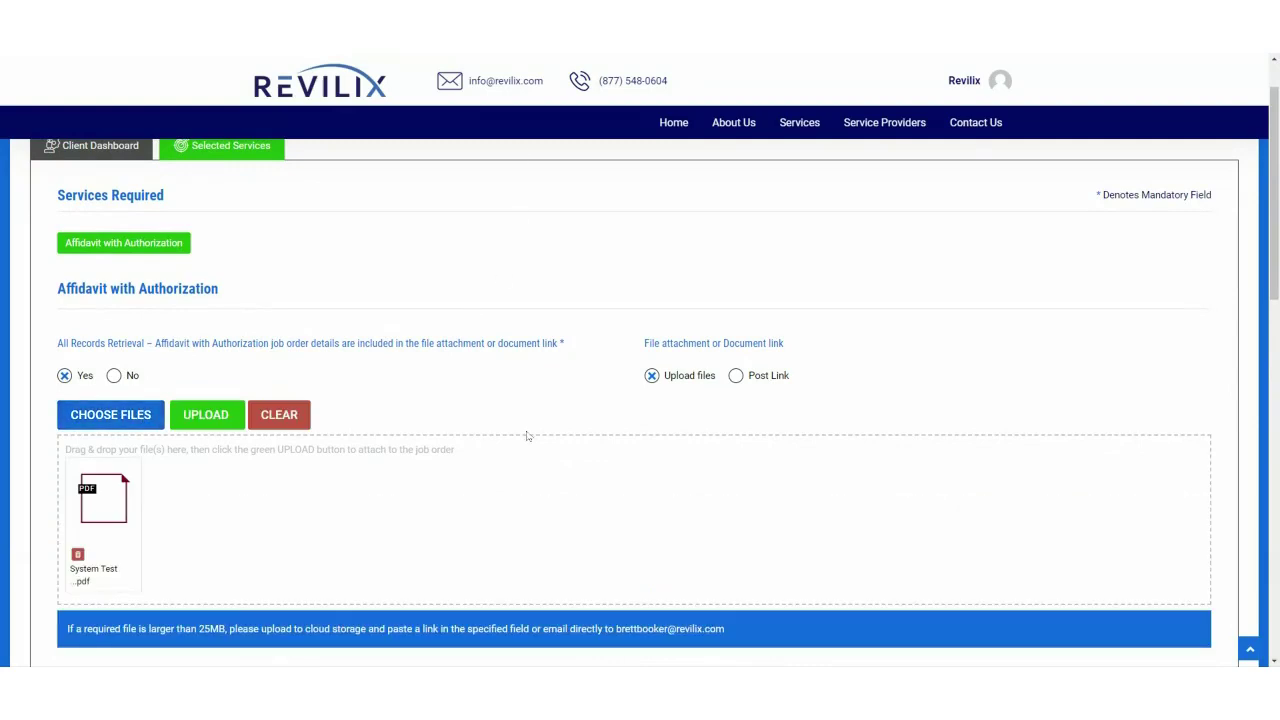
pyautogui.scroll(-2, 538, 509)
pyautogui.scroll(-3, 538, 509)
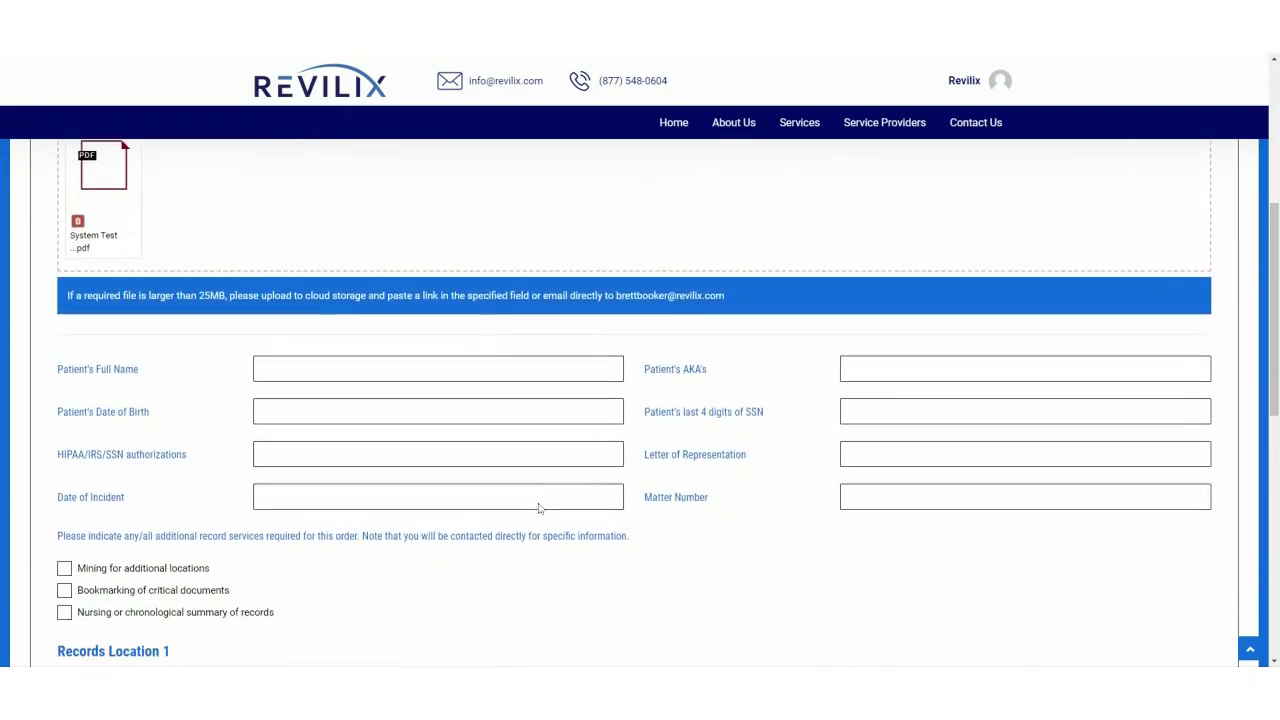
pyautogui.scroll(3, 220, 290)
pyautogui.click(218, 283)
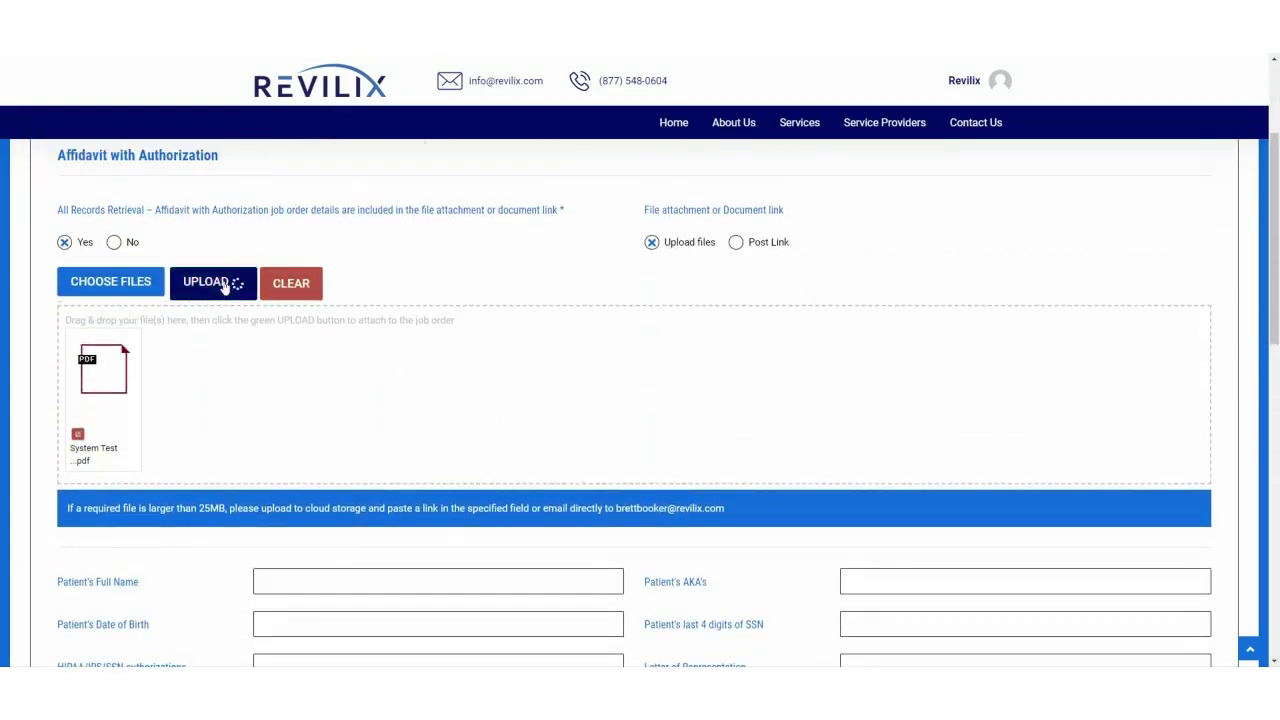
# Submit the added records for the Acme Brick vs. Jones job, proceed through the order summary and acknowledge the job update
pyautogui.scroll(-10, 849, 417)
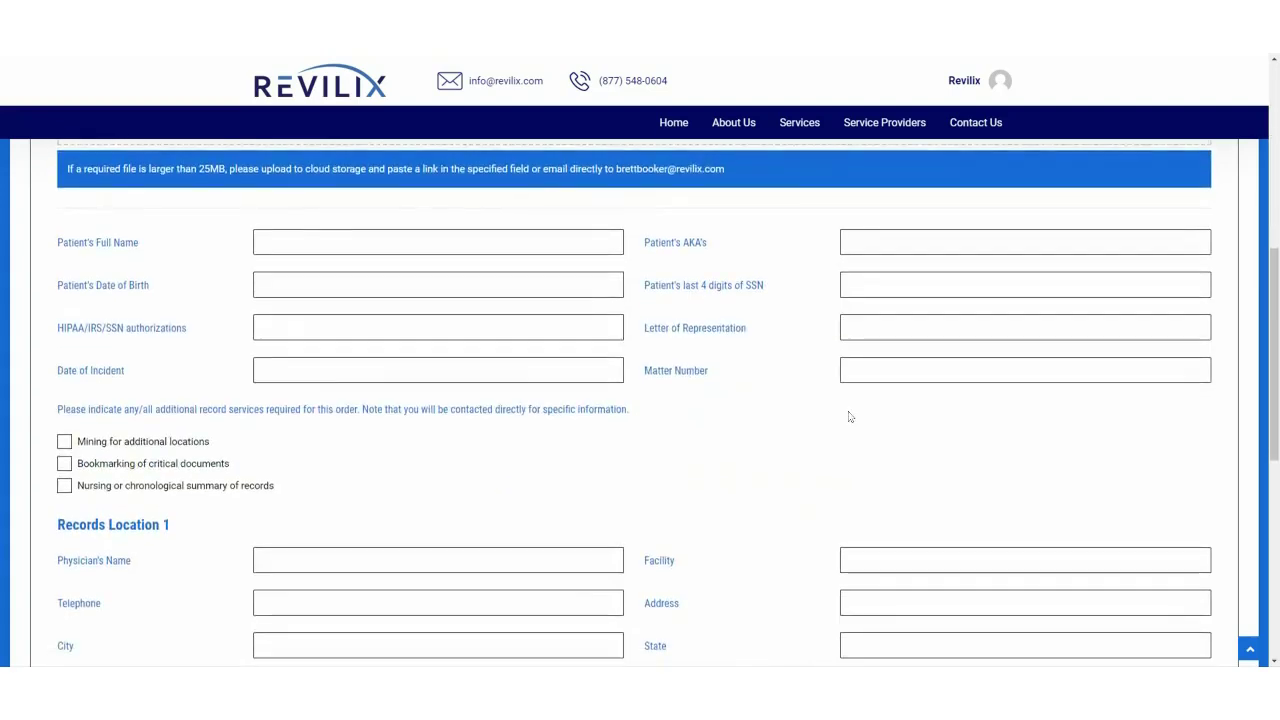
pyautogui.scroll(-3, 957, 457)
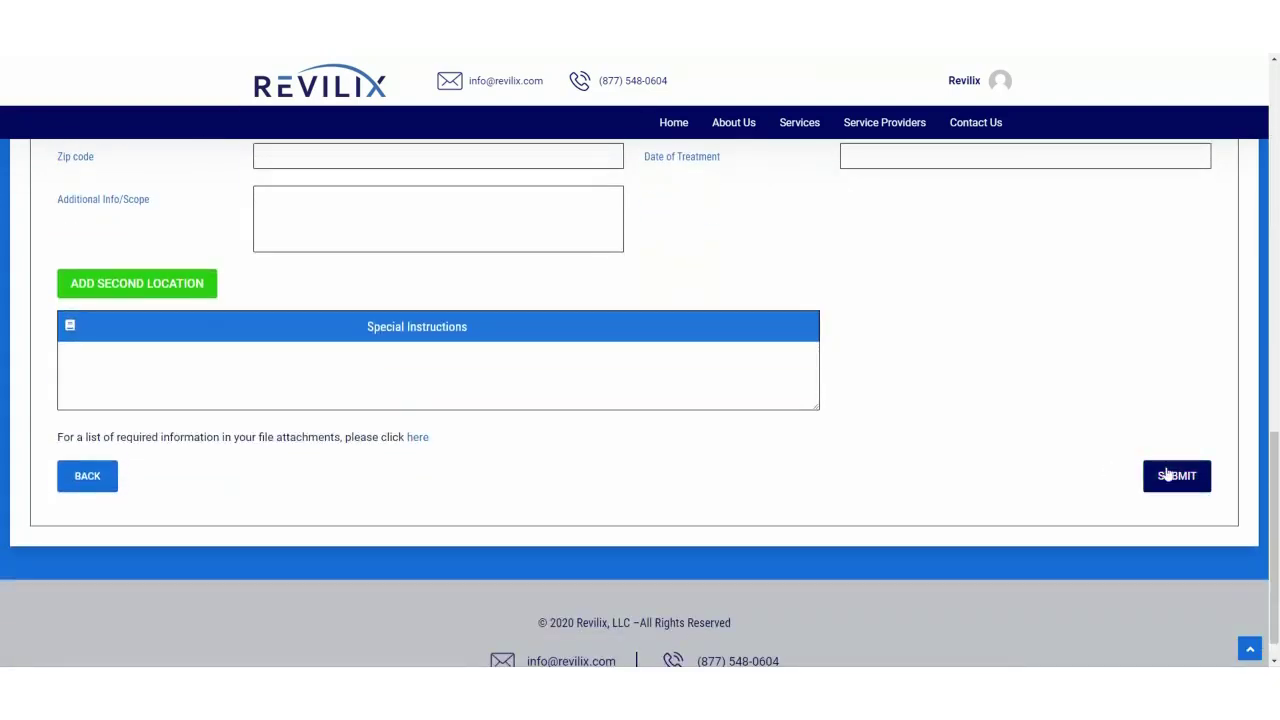
pyautogui.scroll(-4, 834, 486)
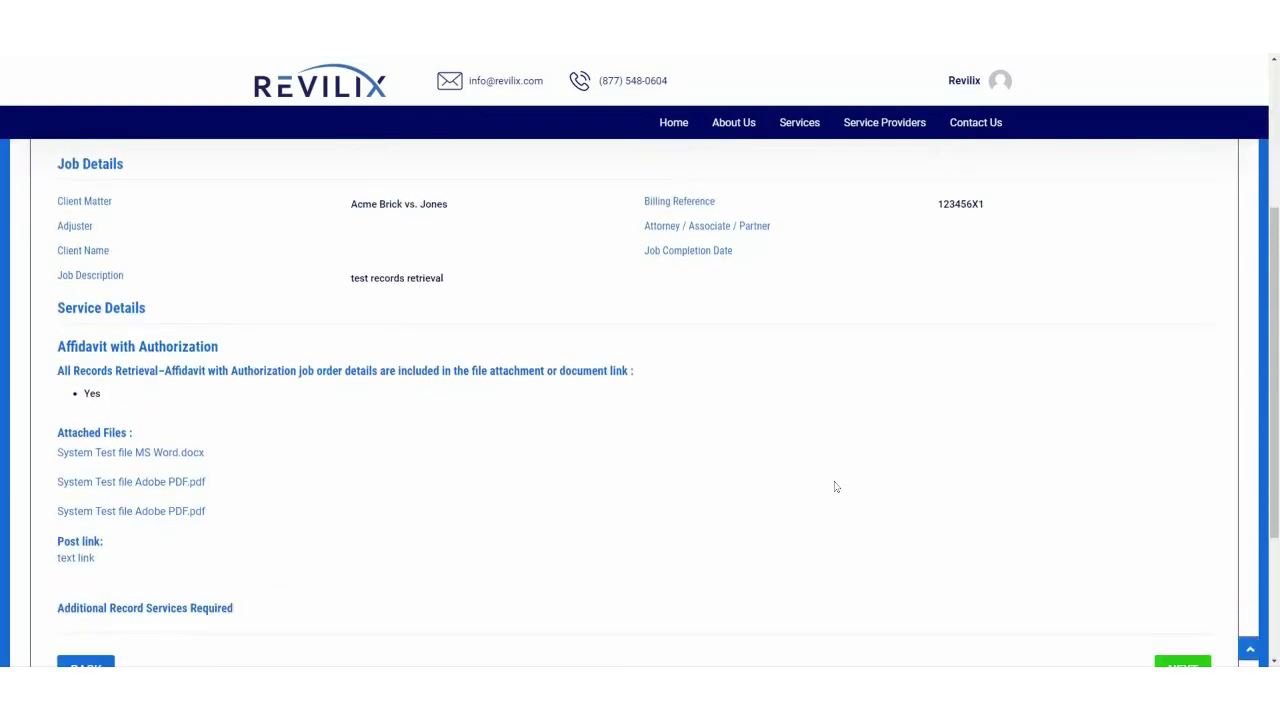
pyautogui.click(1184, 540)
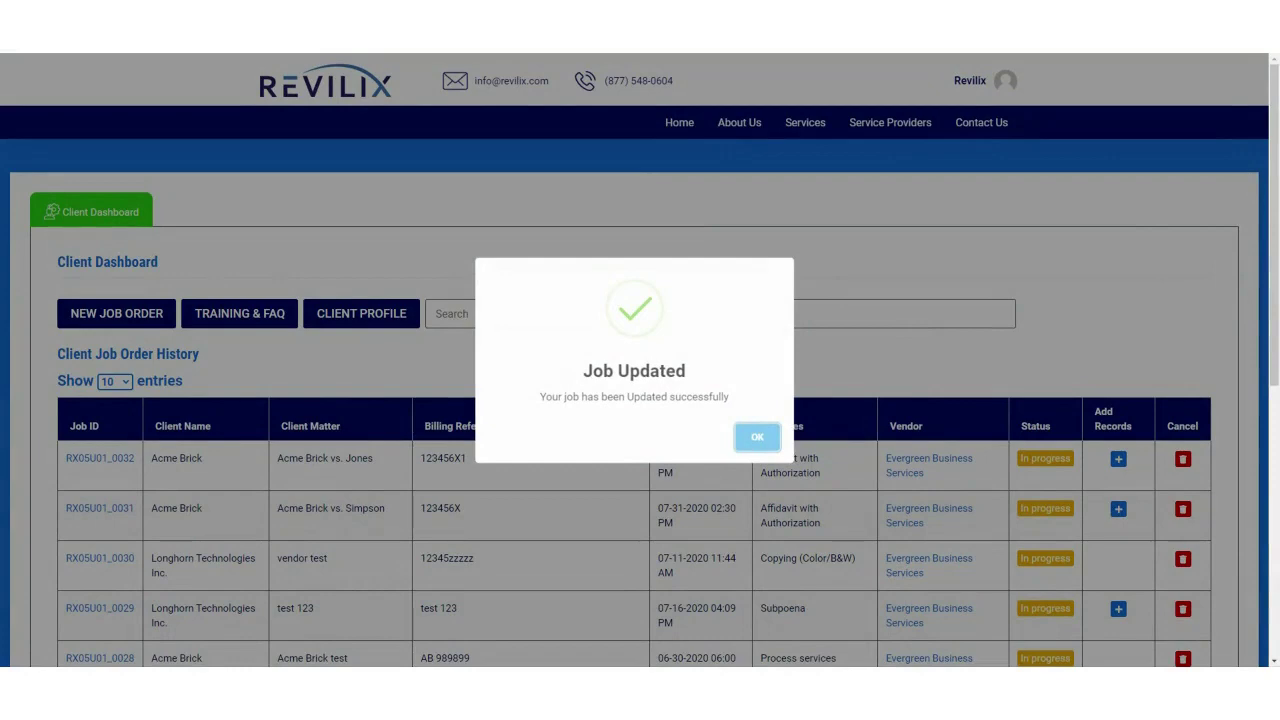
pyautogui.click(757, 440)
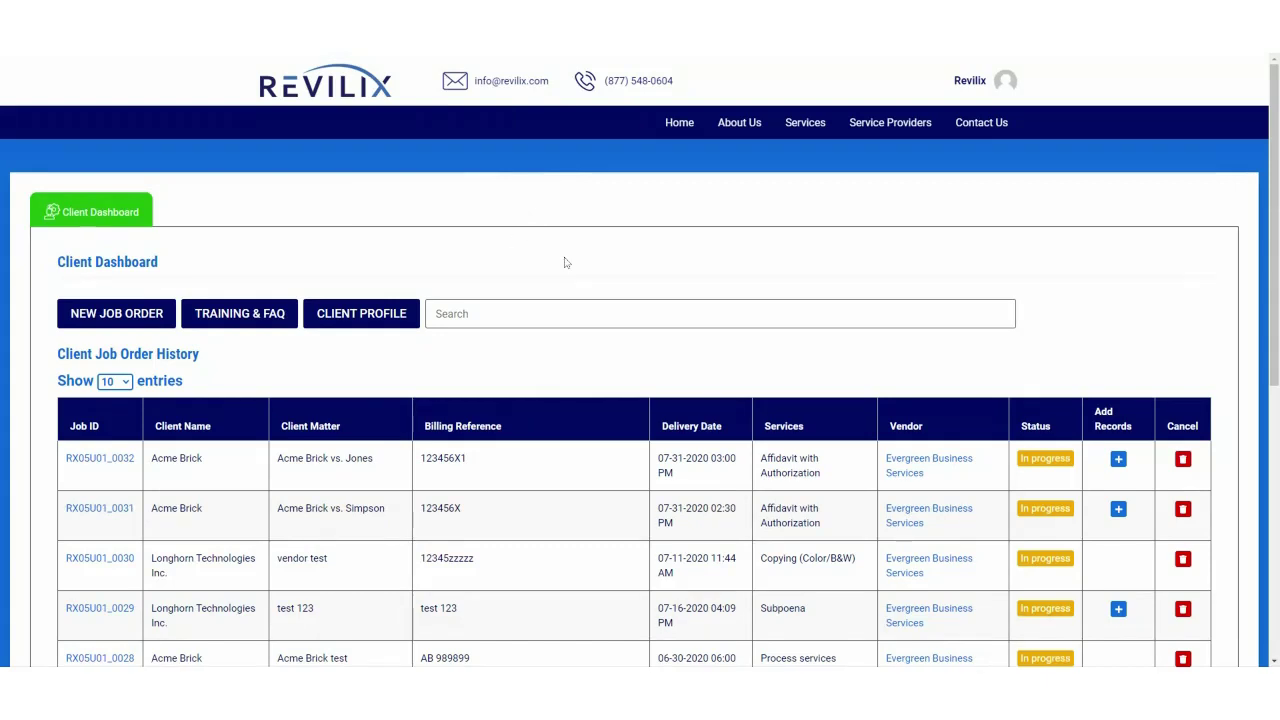
# Look through the training videos on the Training & FAQ page and return to the Client Dashboard
pyautogui.click(255, 316)
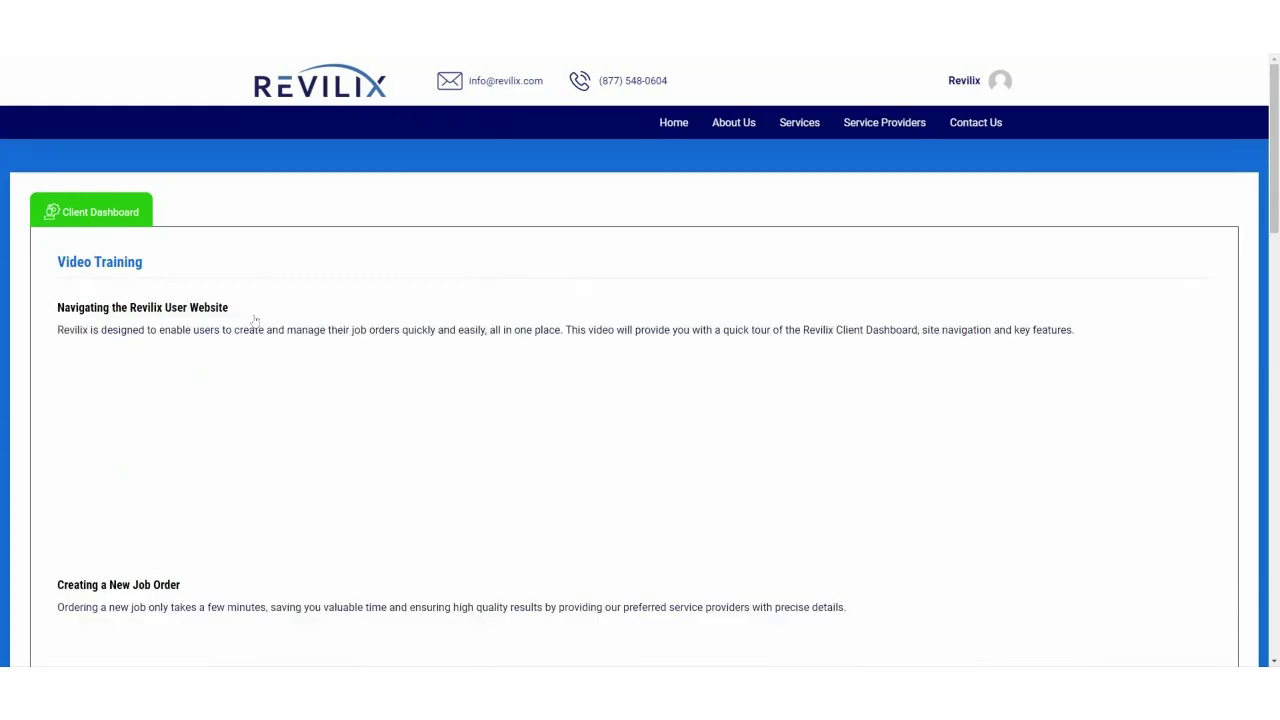
pyautogui.scroll(-3, 460, 398)
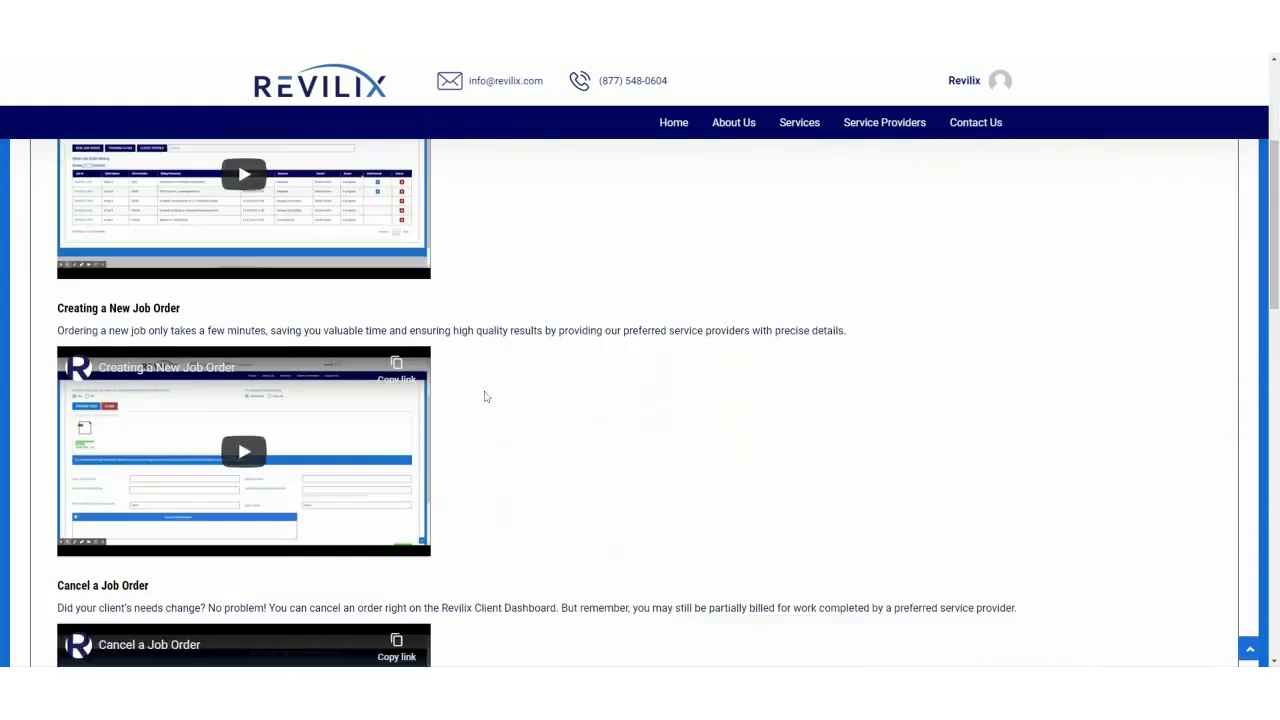
pyautogui.scroll(3, 535, 397)
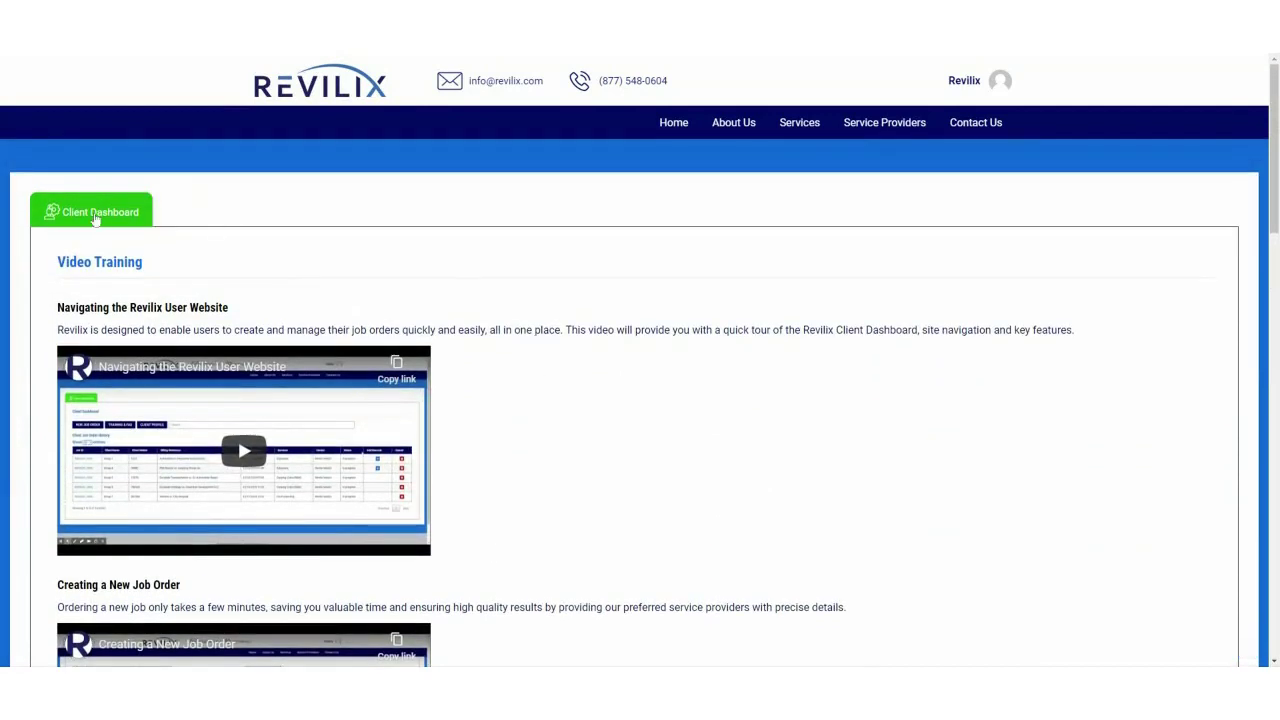
pyautogui.hotkey('alt', 'Left')
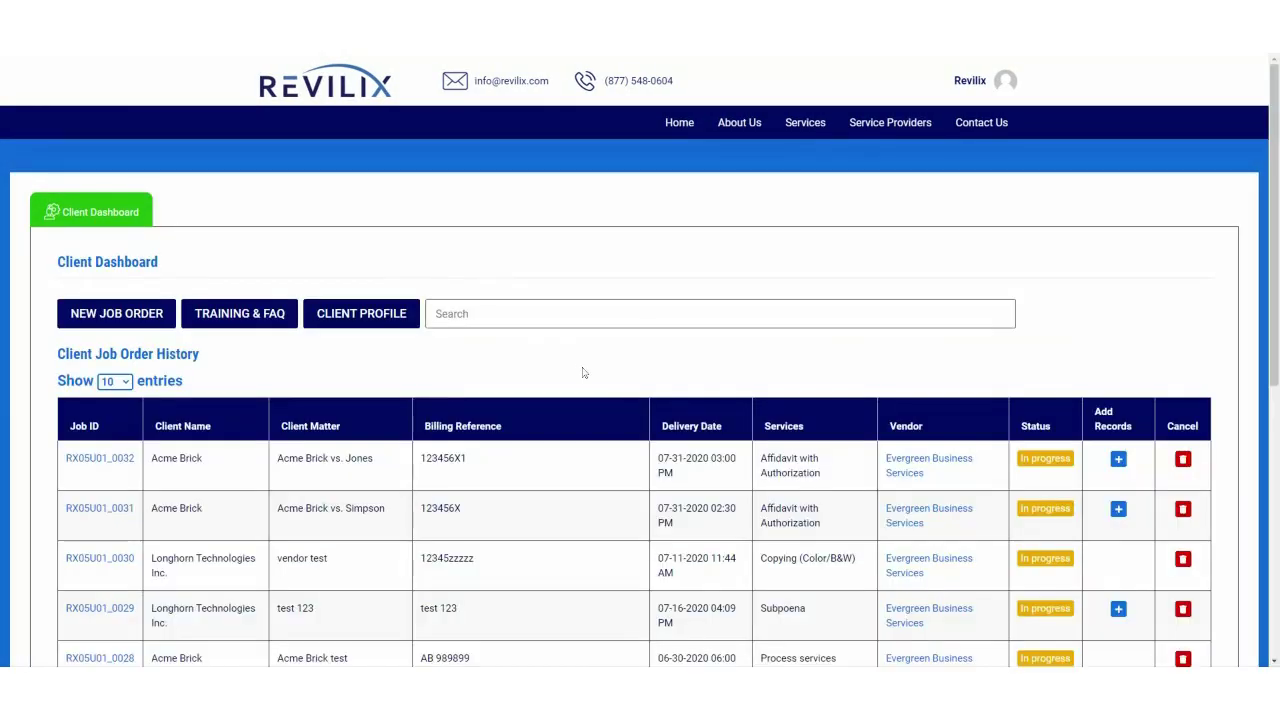